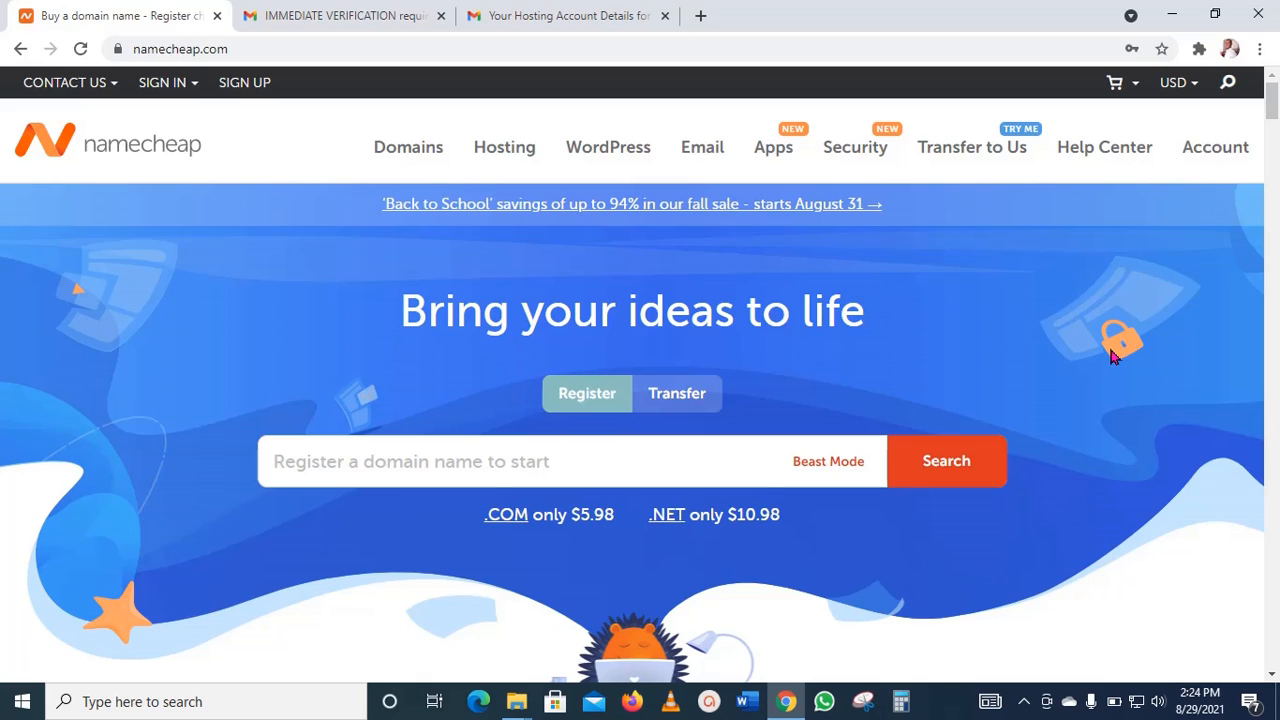
# Step: Open the Shared Hosting plans and examine the prices and features of Stellar, Stellar Plus and Stellar Business
pyautogui.moveTo(497, 156)
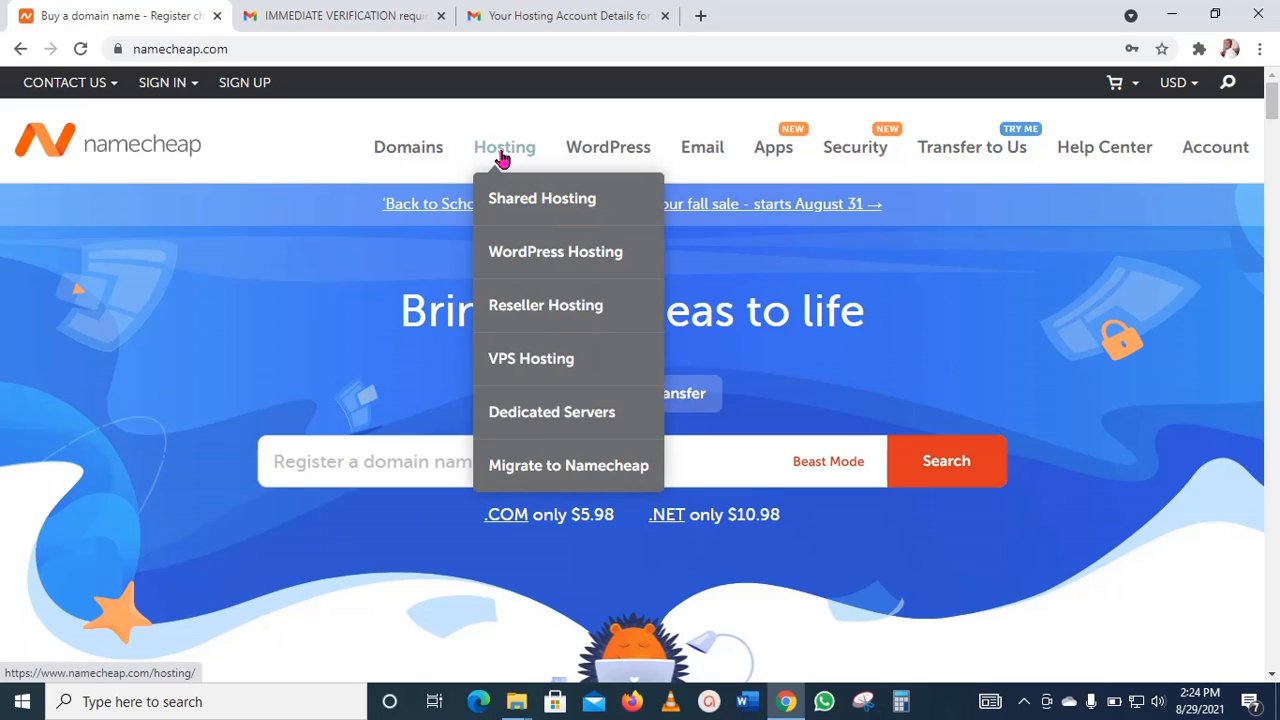
pyautogui.click(522, 201)
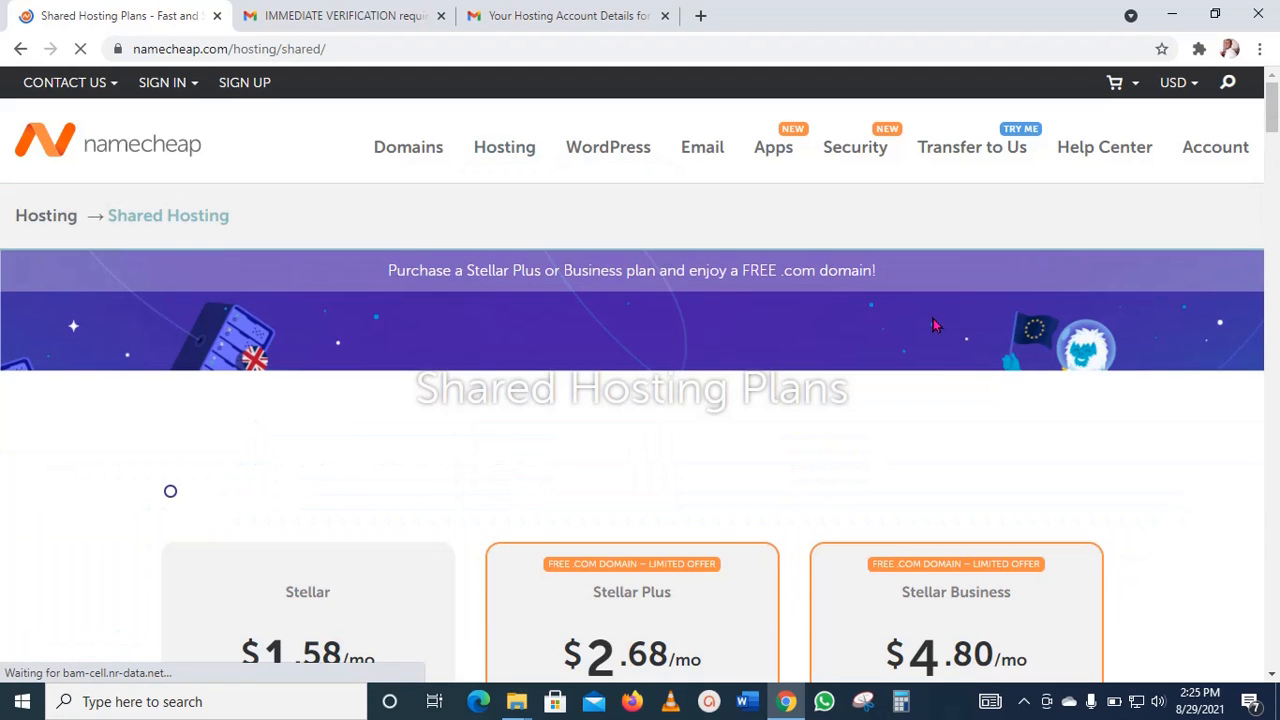
pyautogui.scroll(-4, 933, 318)
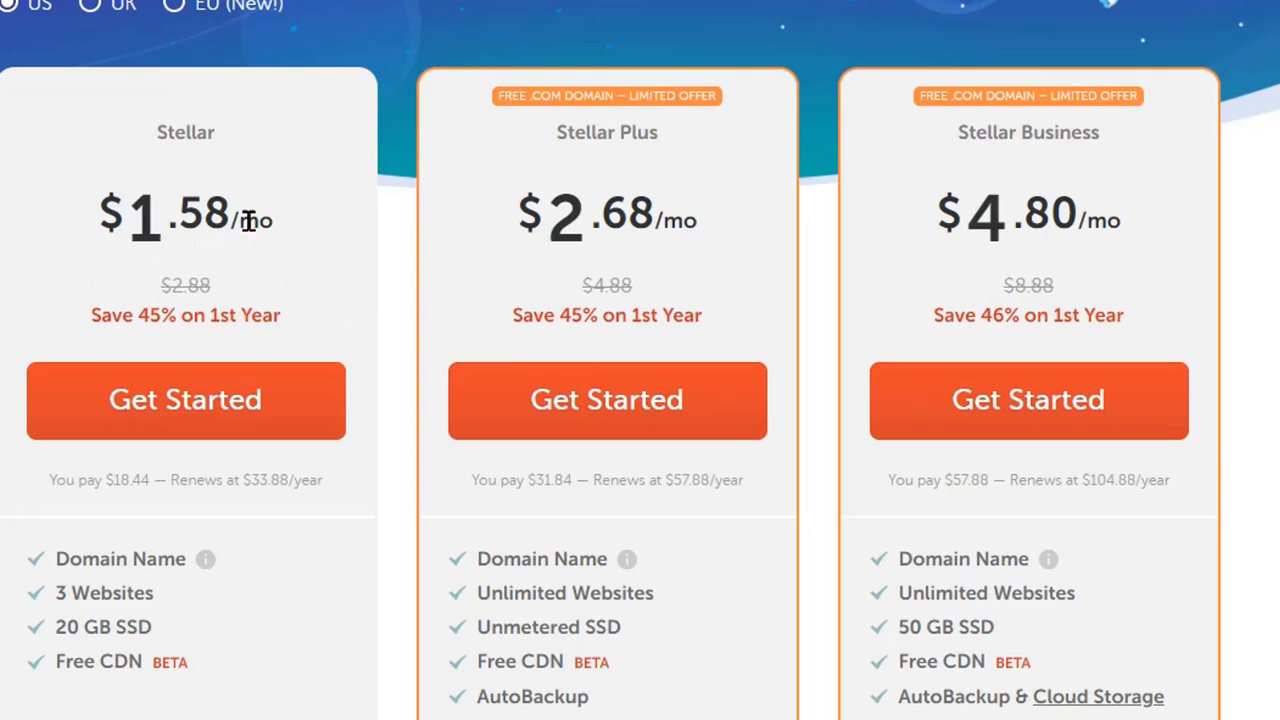
pyautogui.scroll(-1, 350, 382)
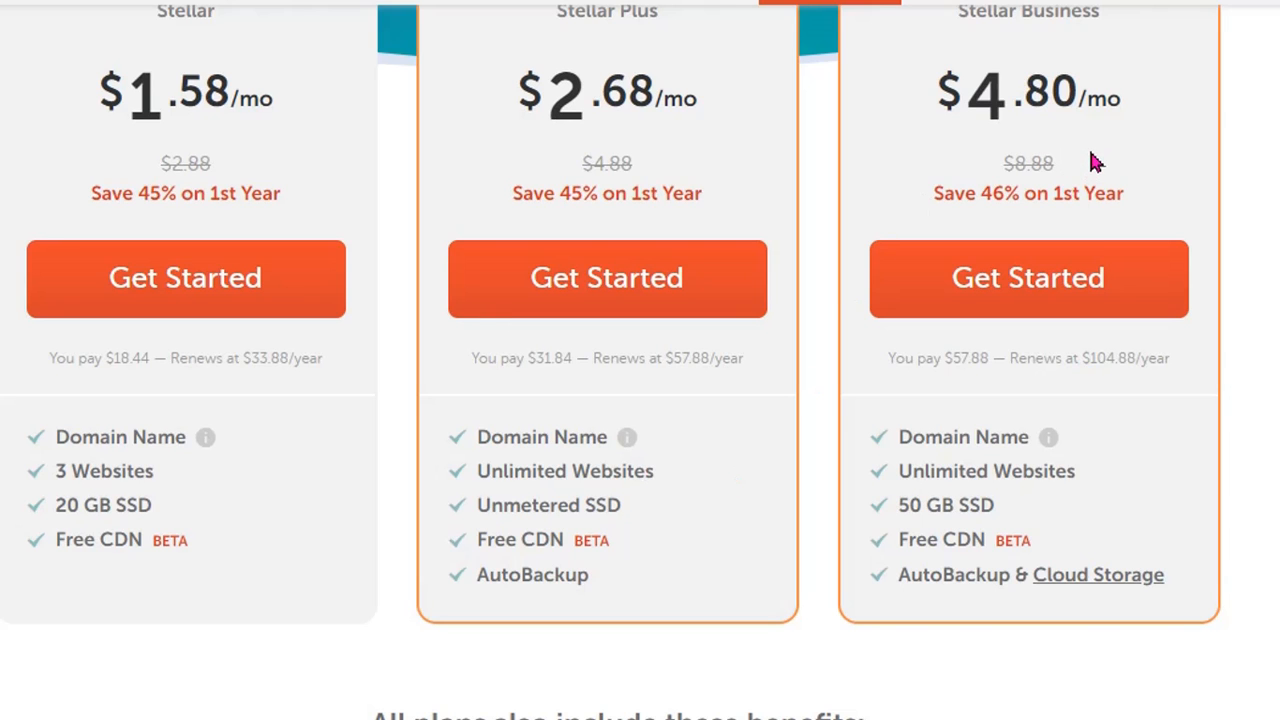
pyautogui.scroll(1, 560, 345)
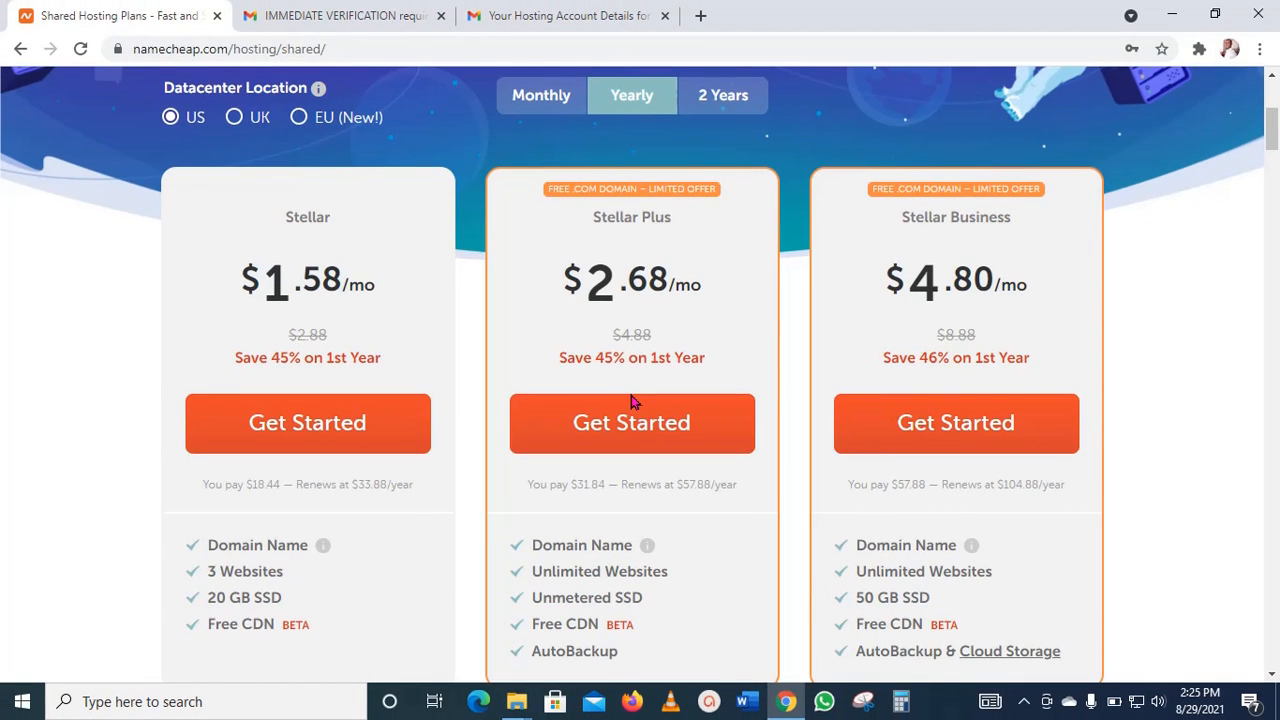
# Step: Switch the shared hosting plans to 2 Years billing and compare their prices
pyautogui.click(733, 108)
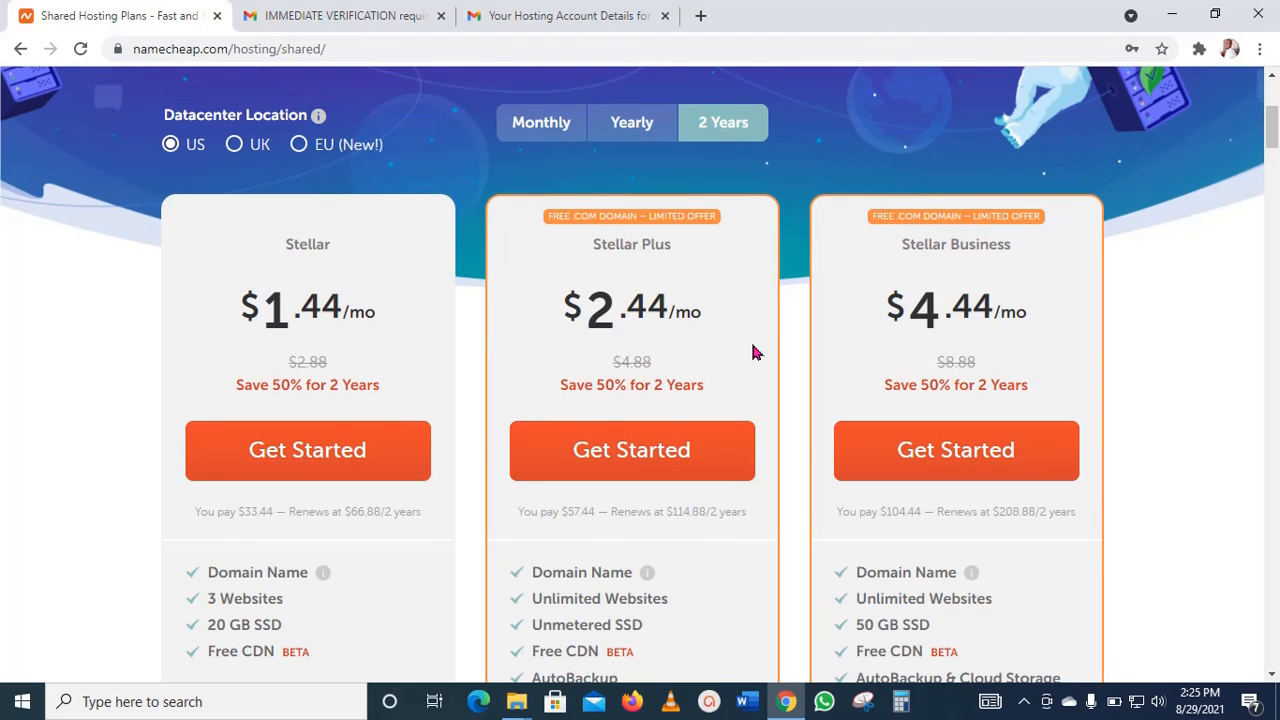
pyautogui.scroll(2, 626, 380)
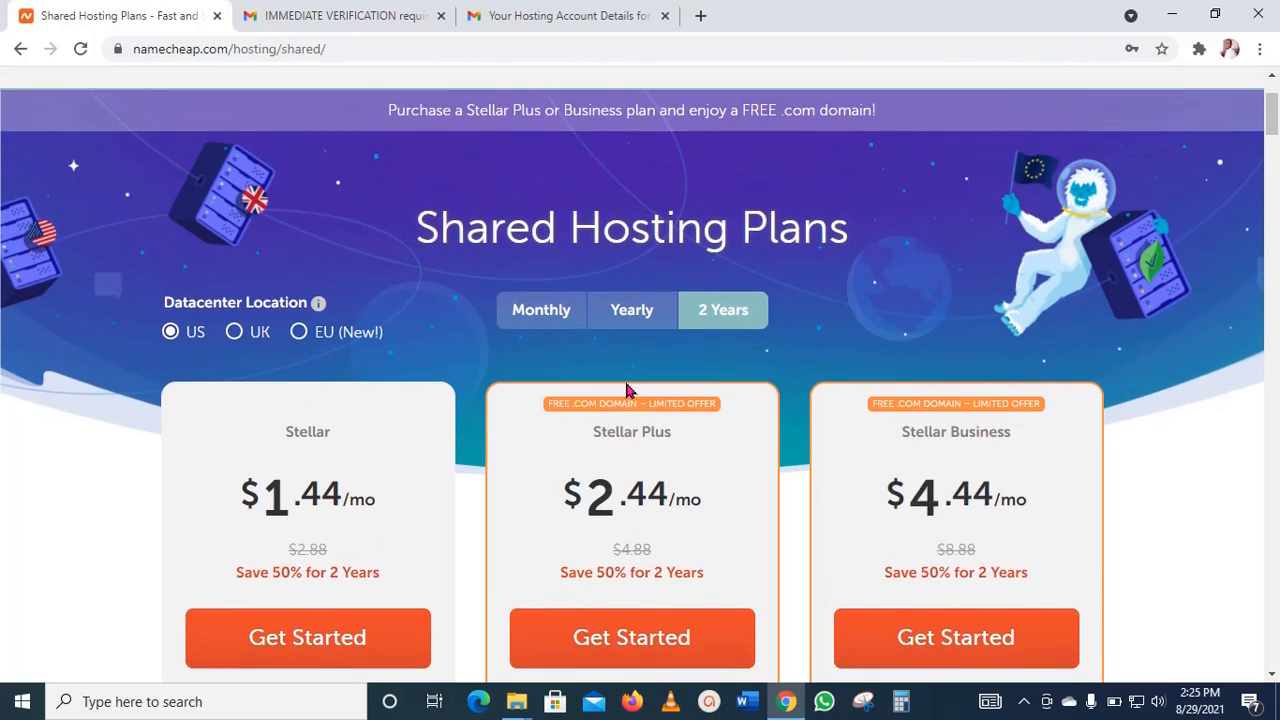
pyautogui.scroll(-3, 626, 389)
pyautogui.scroll(3, 625, 390)
pyautogui.scroll(2, 591, 457)
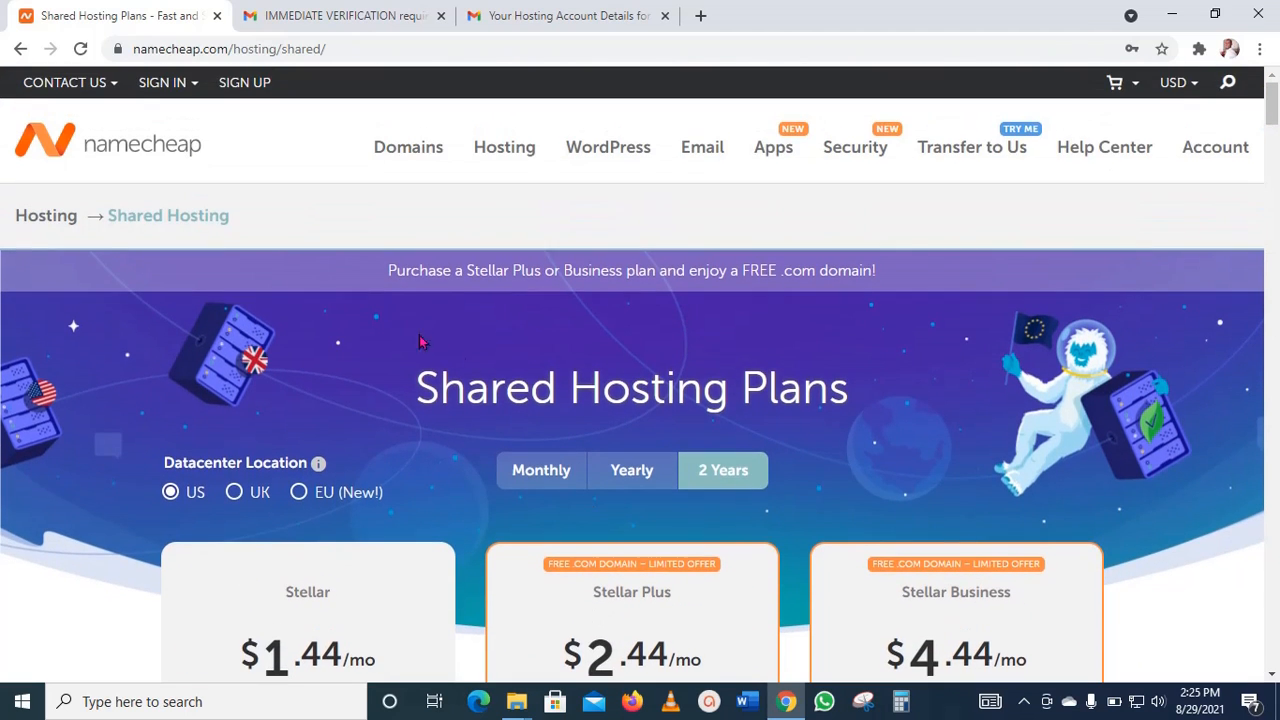
# Step: Open the Domain Name Search page and check the availability of speed.com
pyautogui.moveTo(420, 151)
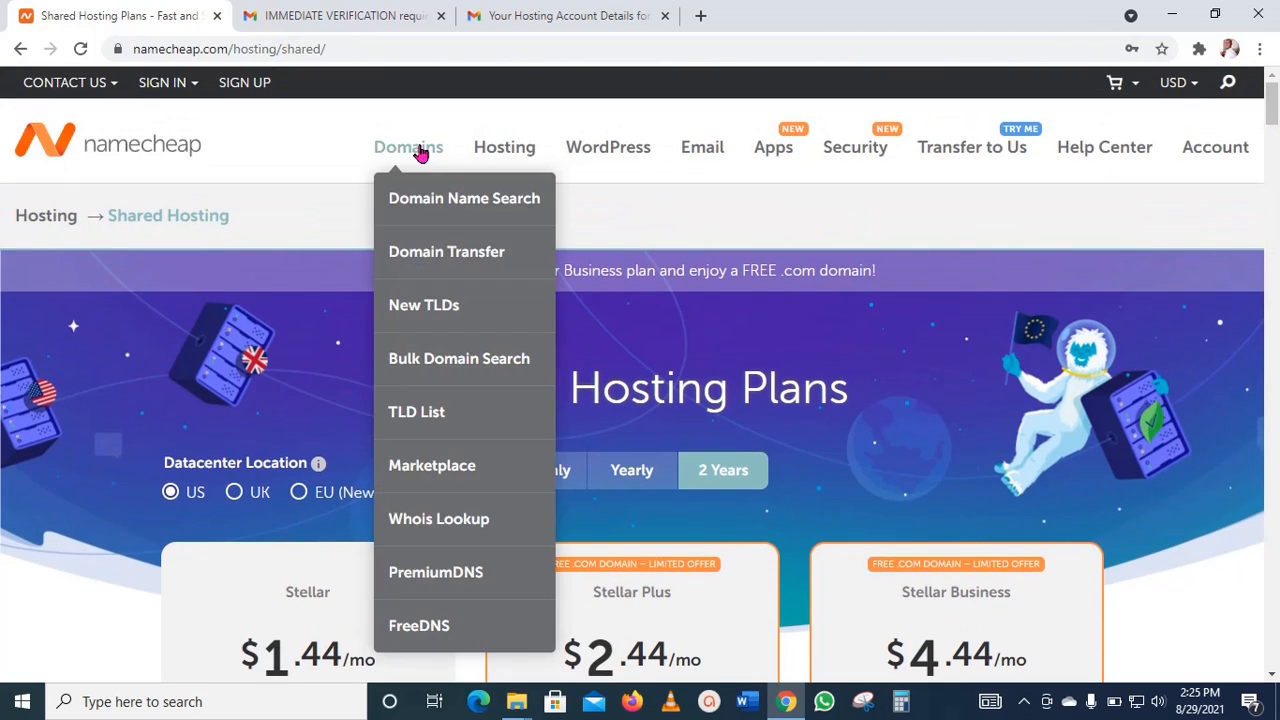
pyautogui.click(449, 201)
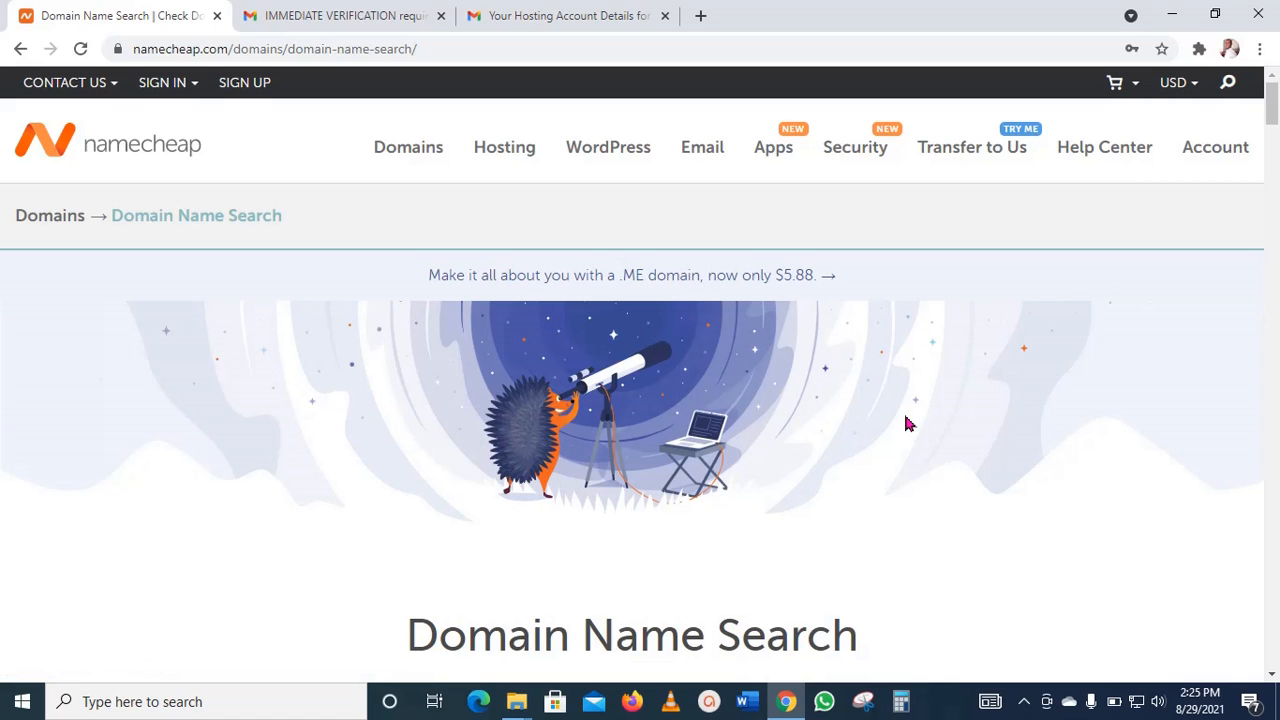
pyautogui.scroll(-4, 905, 424)
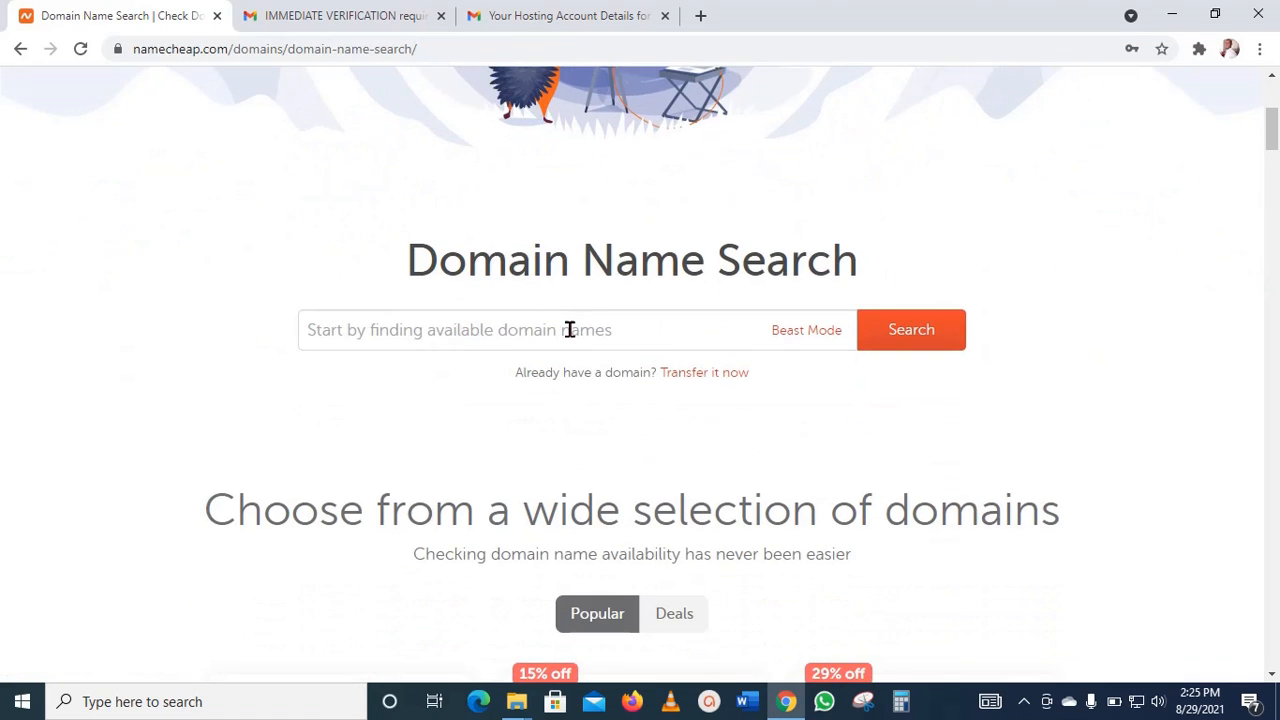
pyautogui.click(569, 330)
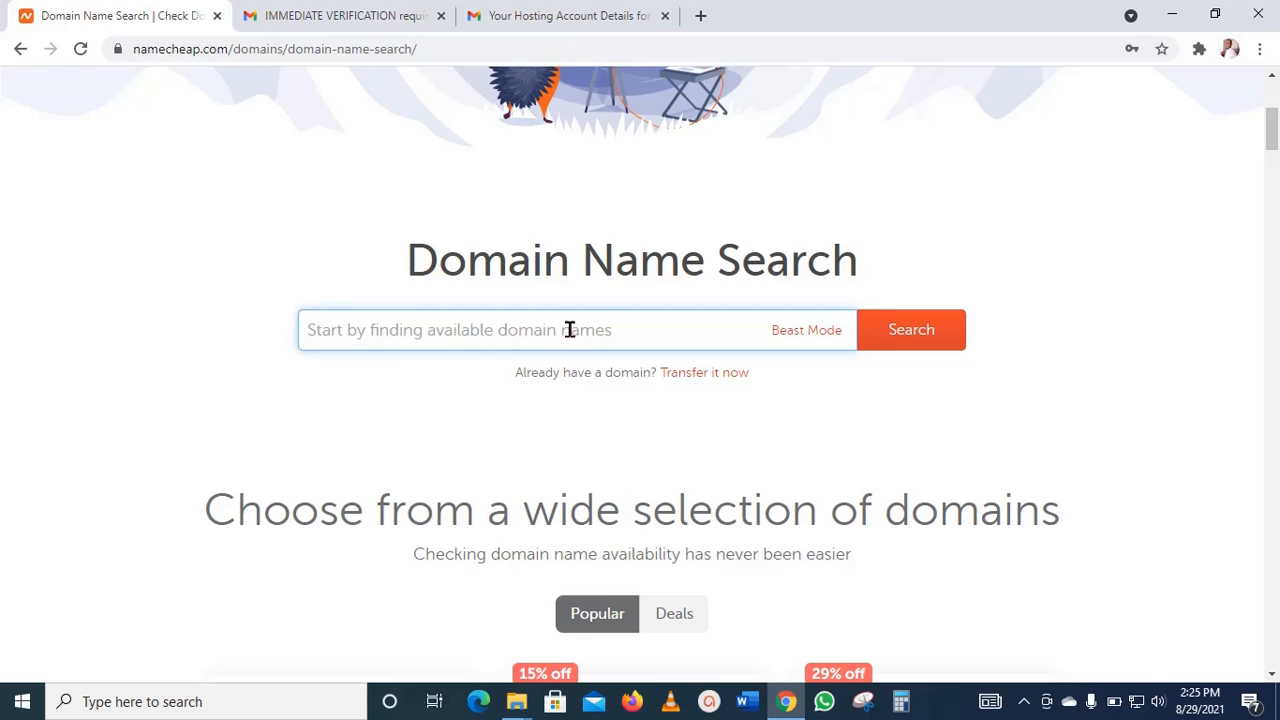
pyautogui.write('spee')
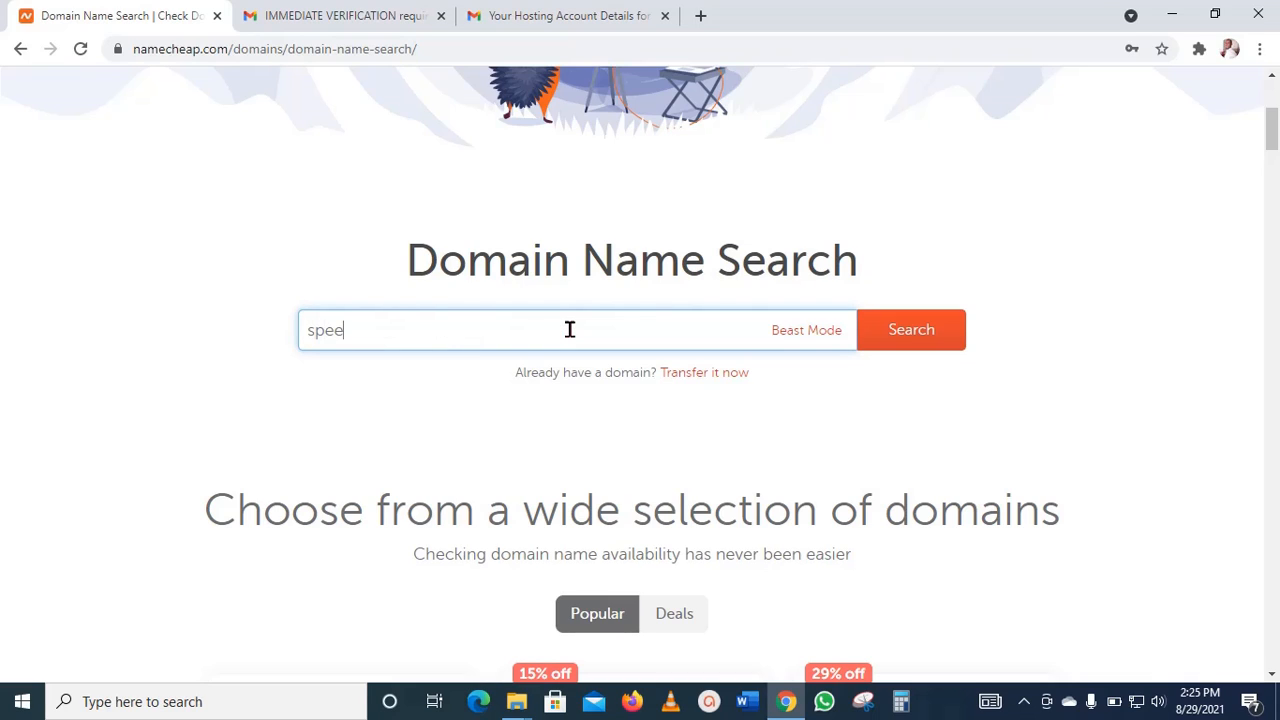
pyautogui.write('d.com')
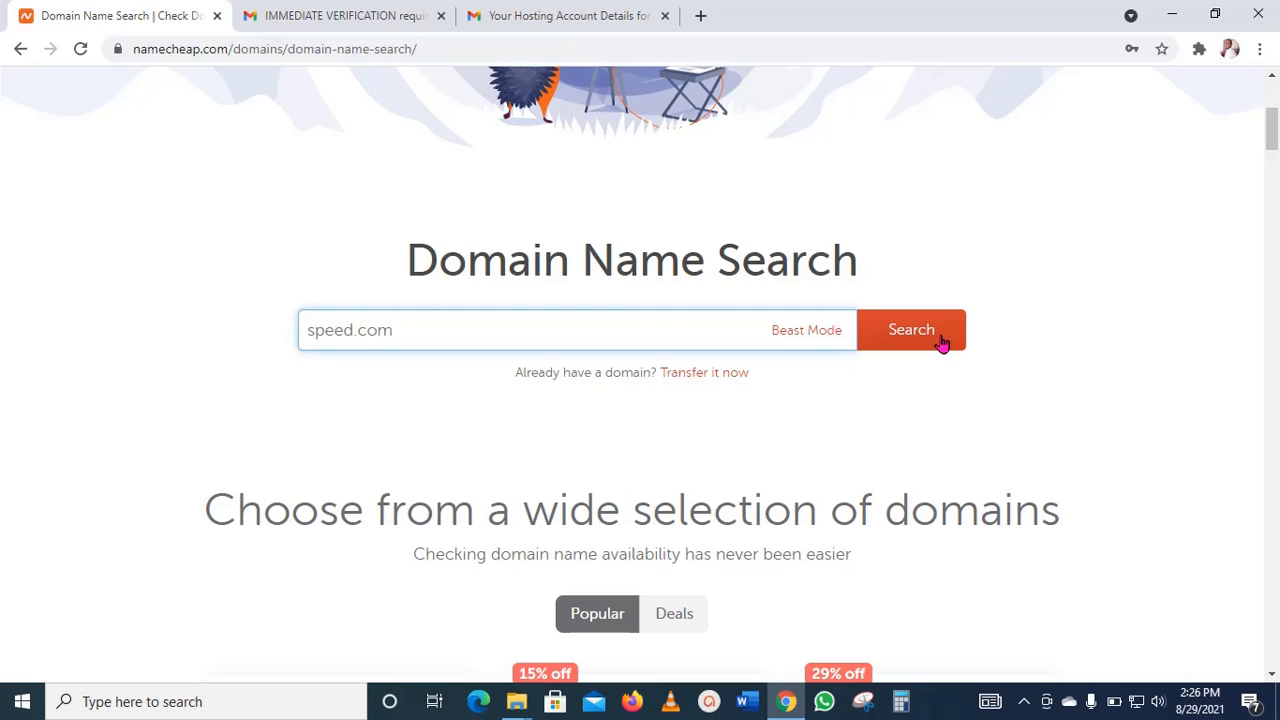
pyautogui.click(917, 342)
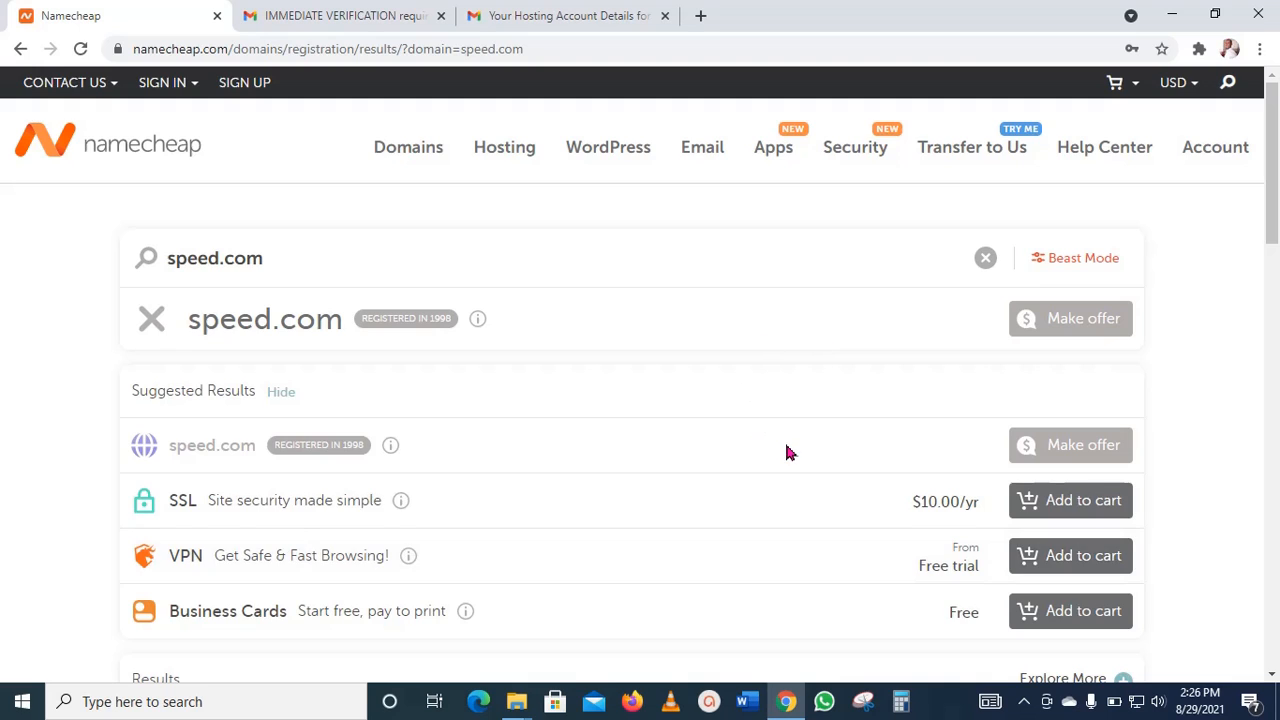
# Step: Look over the results for speed.com and change the domain search to speedt.com
pyautogui.scroll(-1, 786, 443)
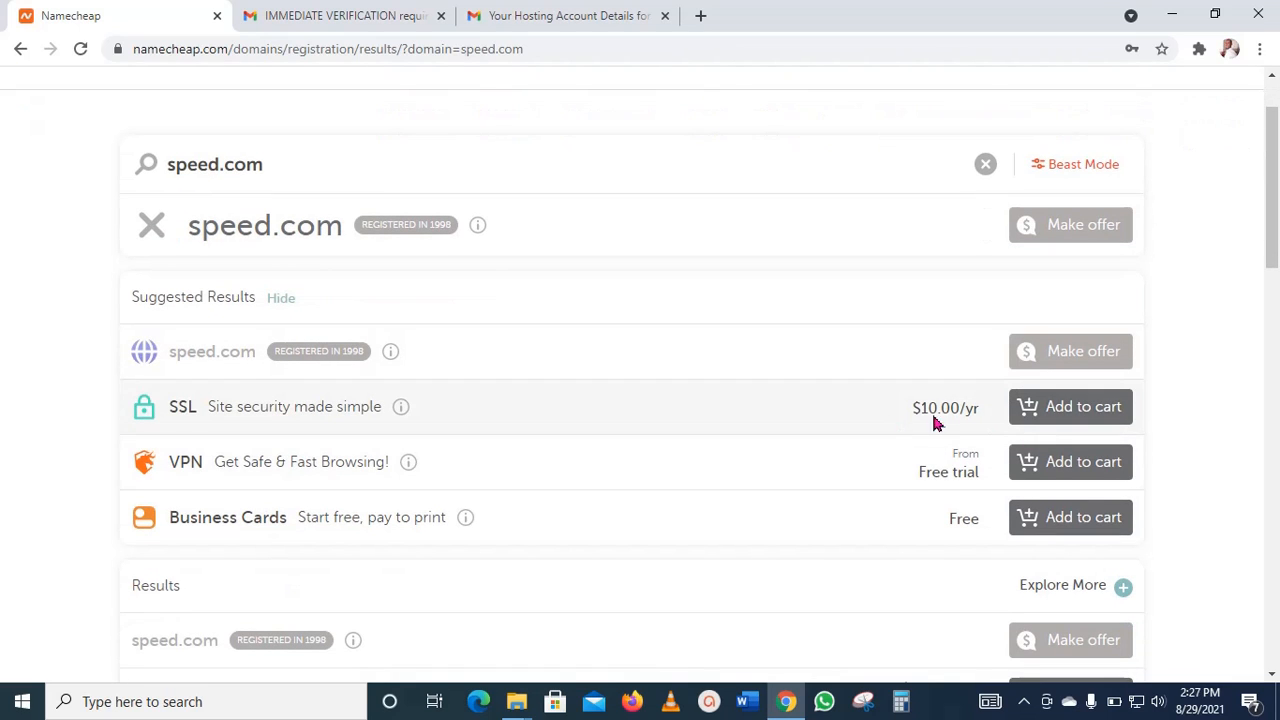
pyautogui.scroll(1, 771, 409)
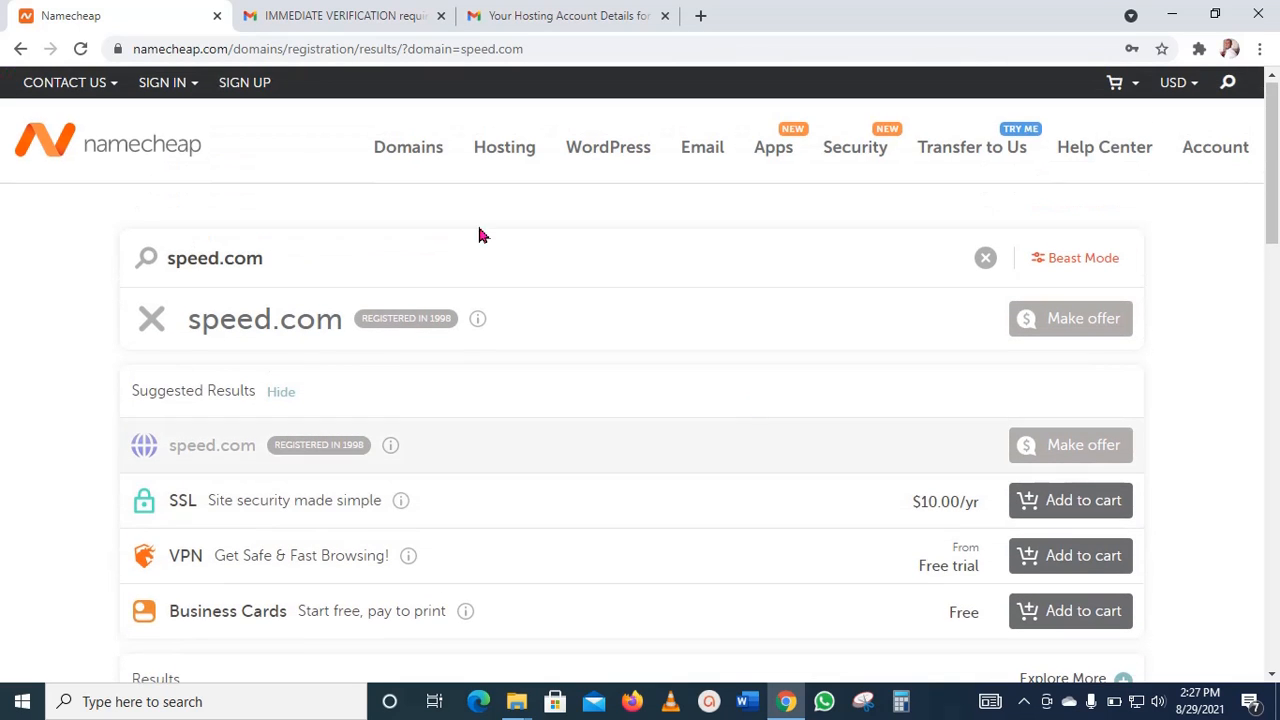
pyautogui.click(218, 256)
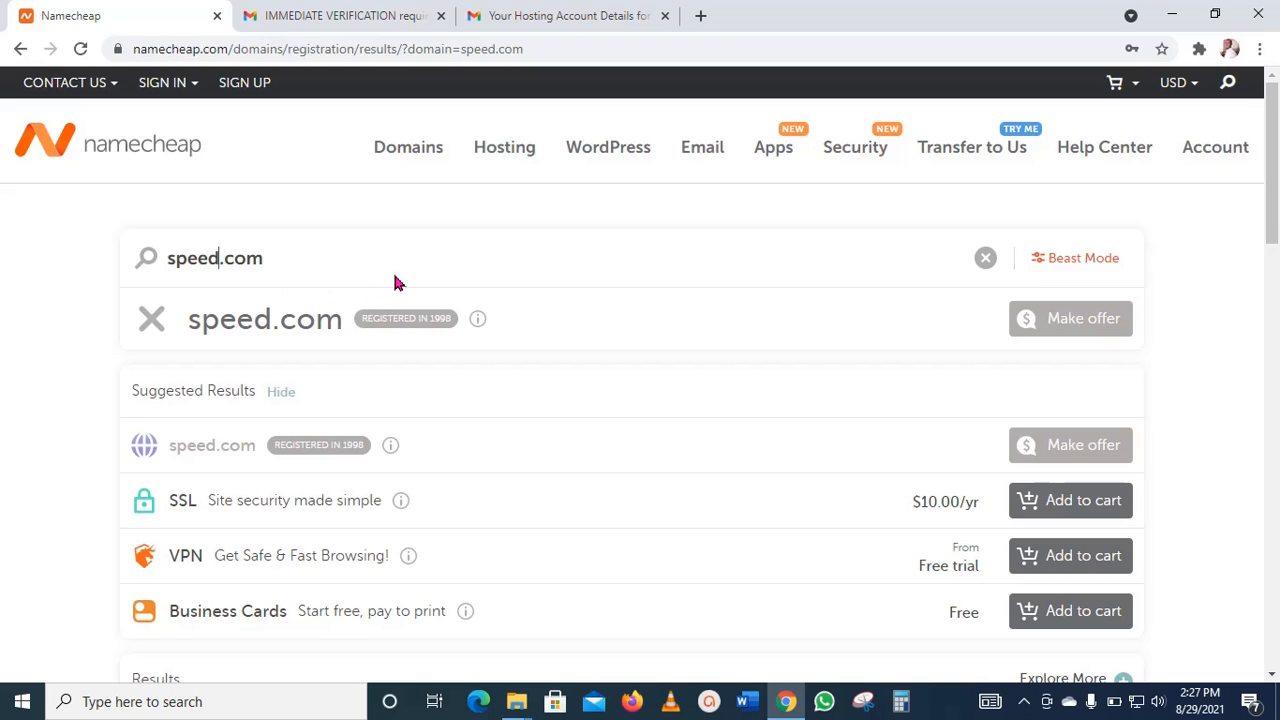
pyautogui.write('t')
pyautogui.press('Return')
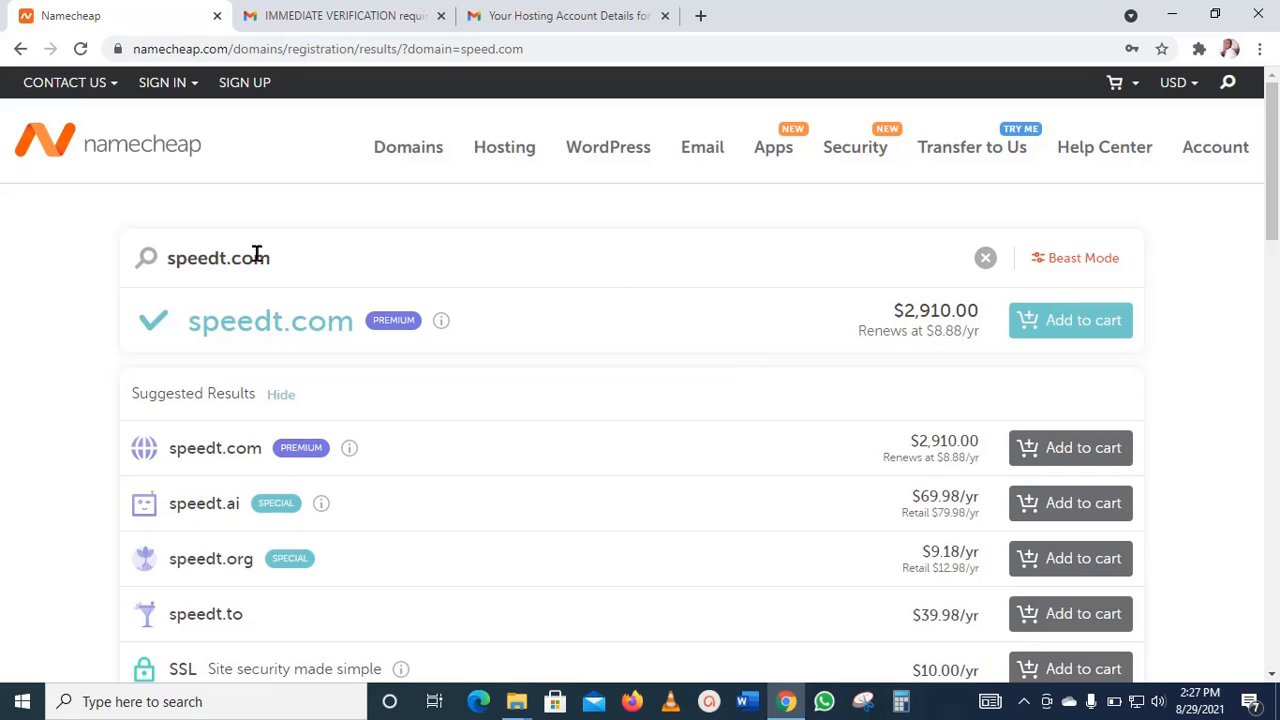
# Step: Change the domain search to speeditt.com and add that domain to the cart
pyautogui.press('BackSpace')
pyautogui.write('i')
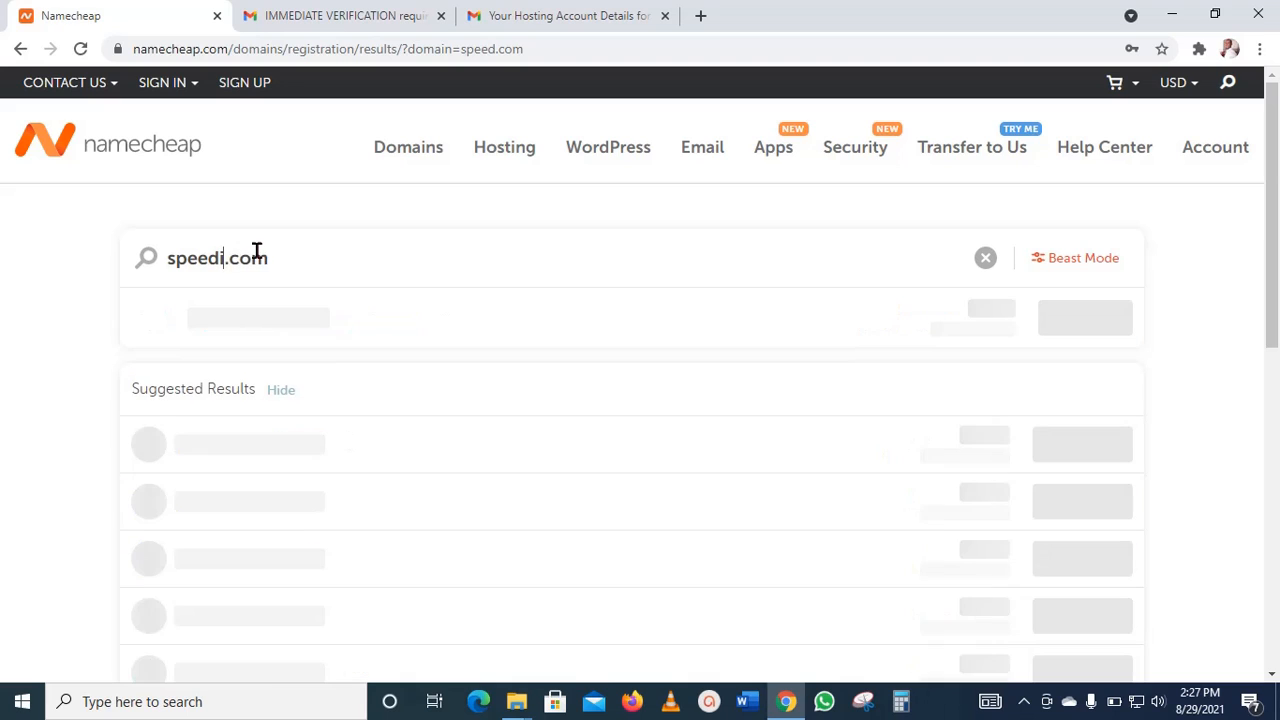
pyautogui.write('tt')
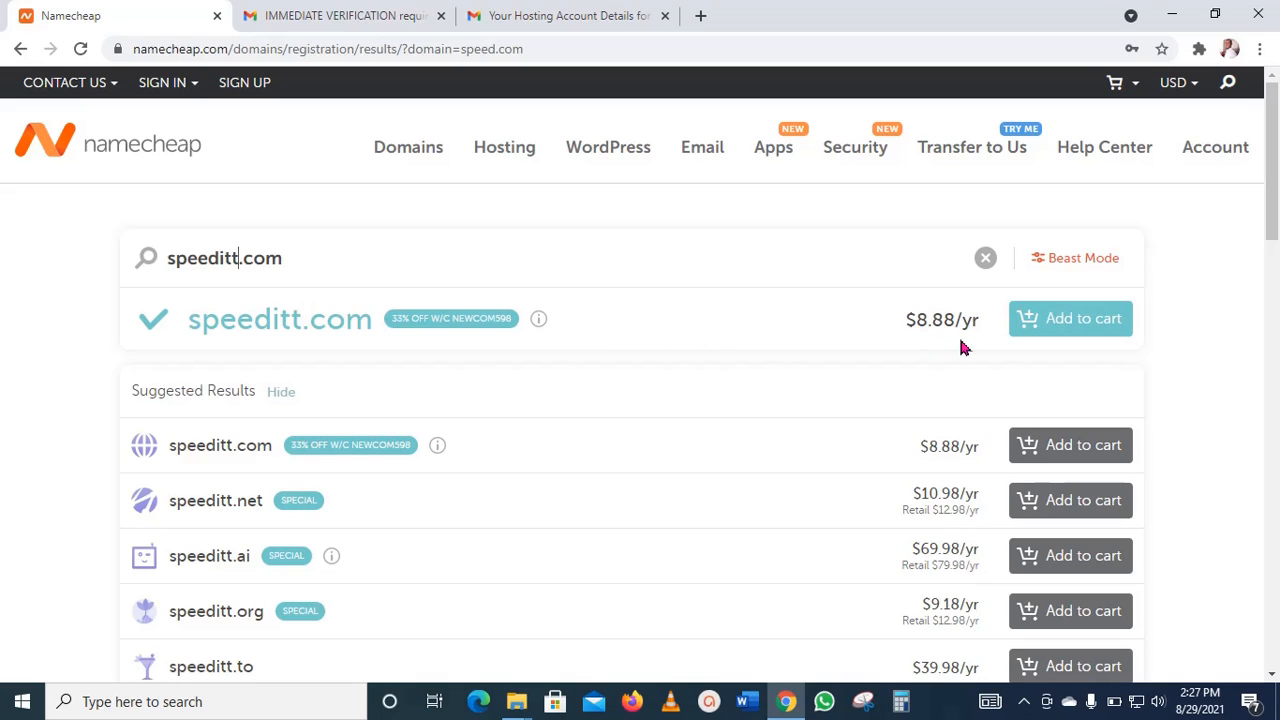
pyautogui.click(1076, 322)
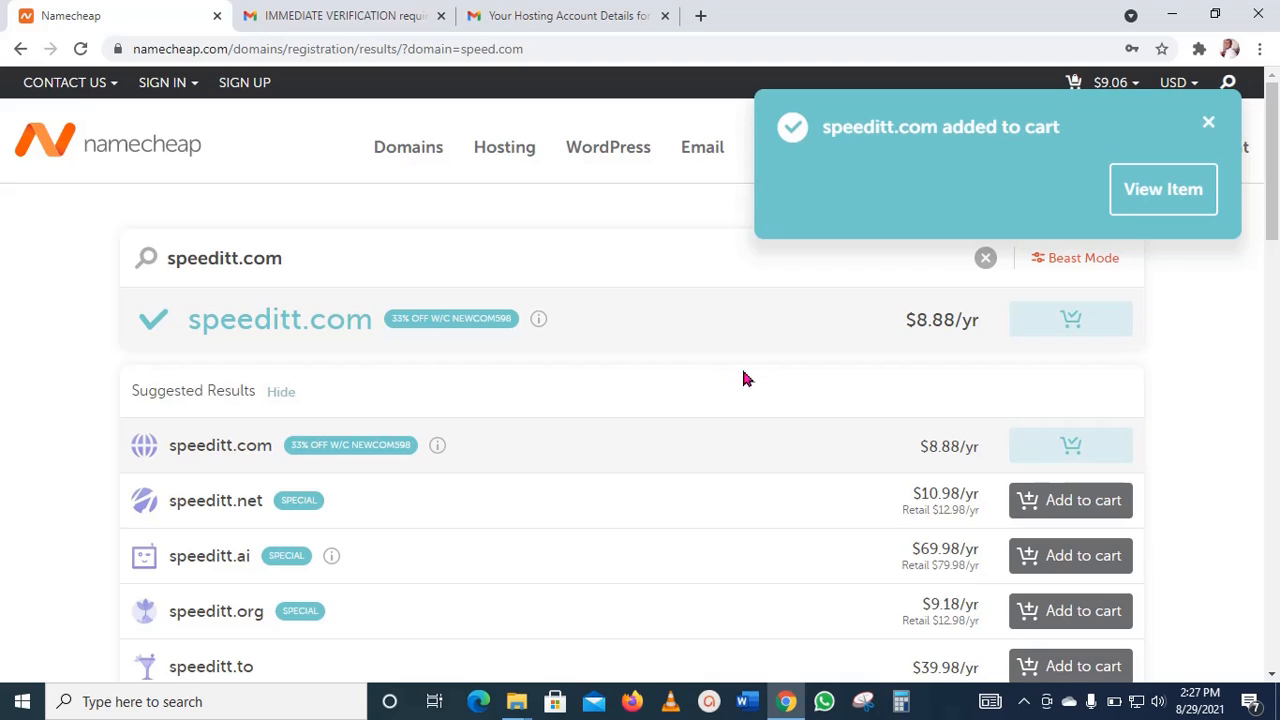
# Step: Choose the yearly Stellar shared hosting plan and add it to the cart, connected to the new domain speeditt.com
pyautogui.moveTo(518, 158)
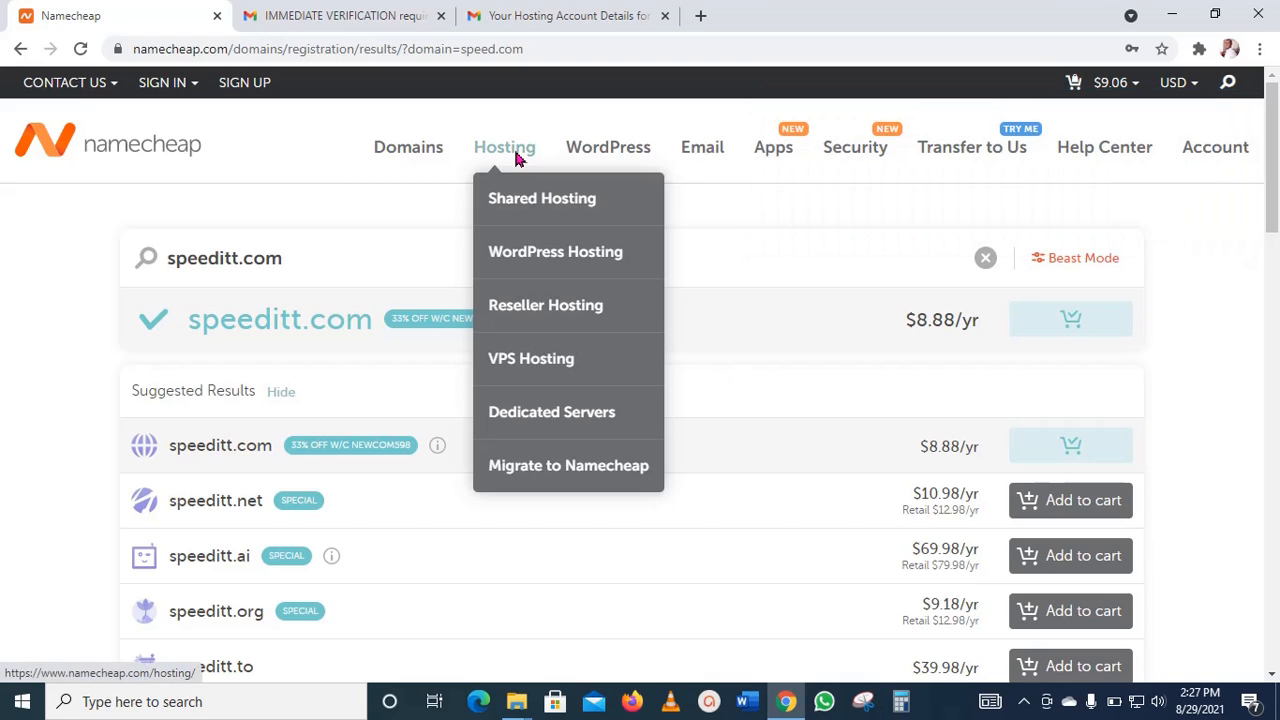
pyautogui.click(528, 205)
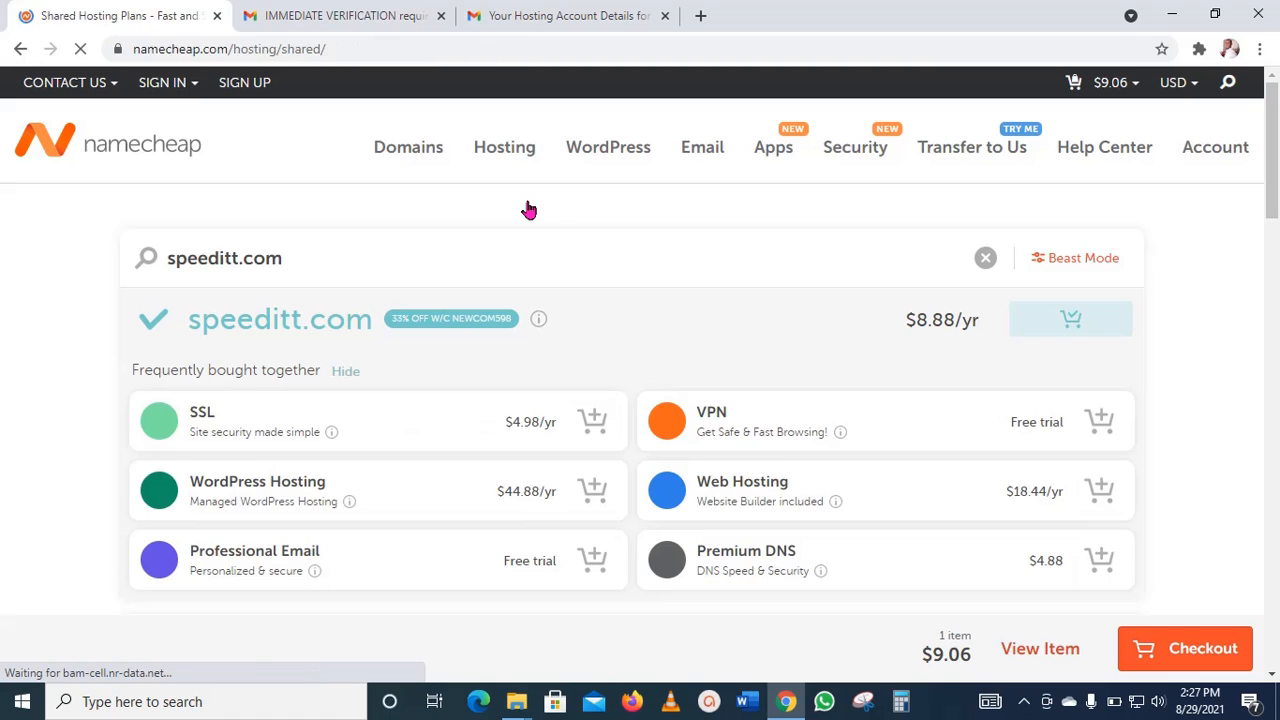
pyautogui.scroll(-4, 566, 335)
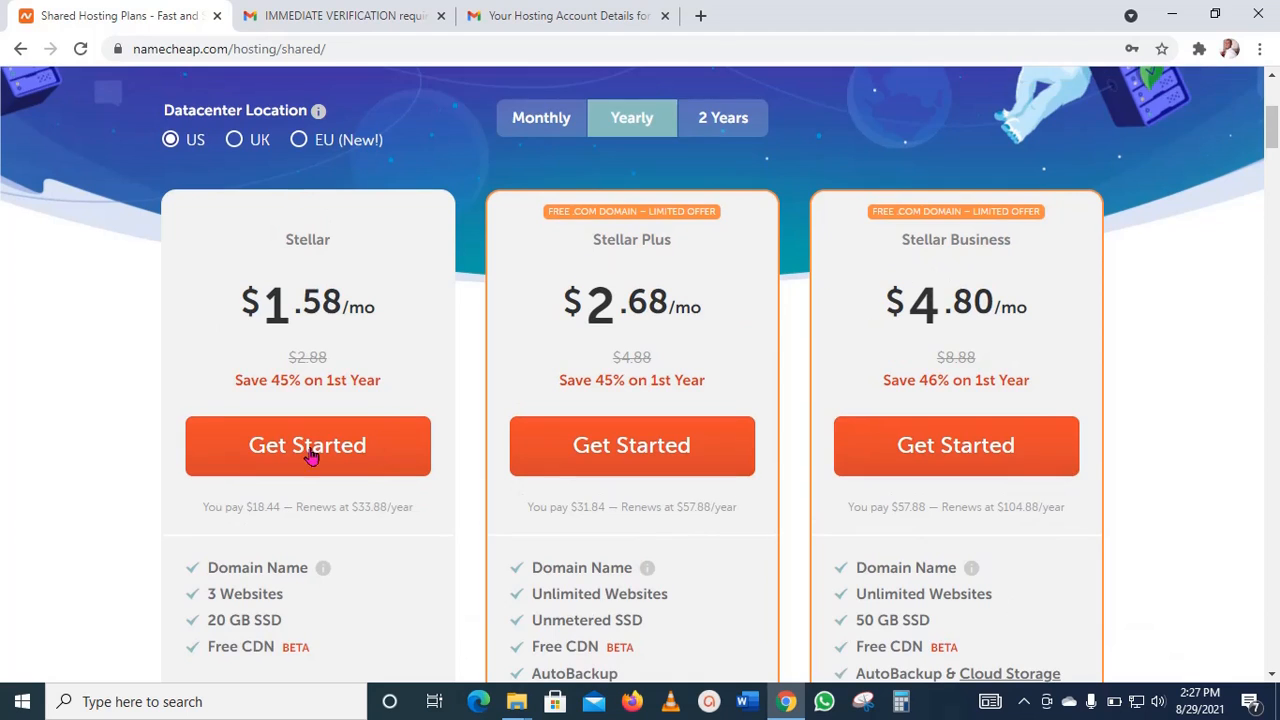
pyautogui.click(368, 448)
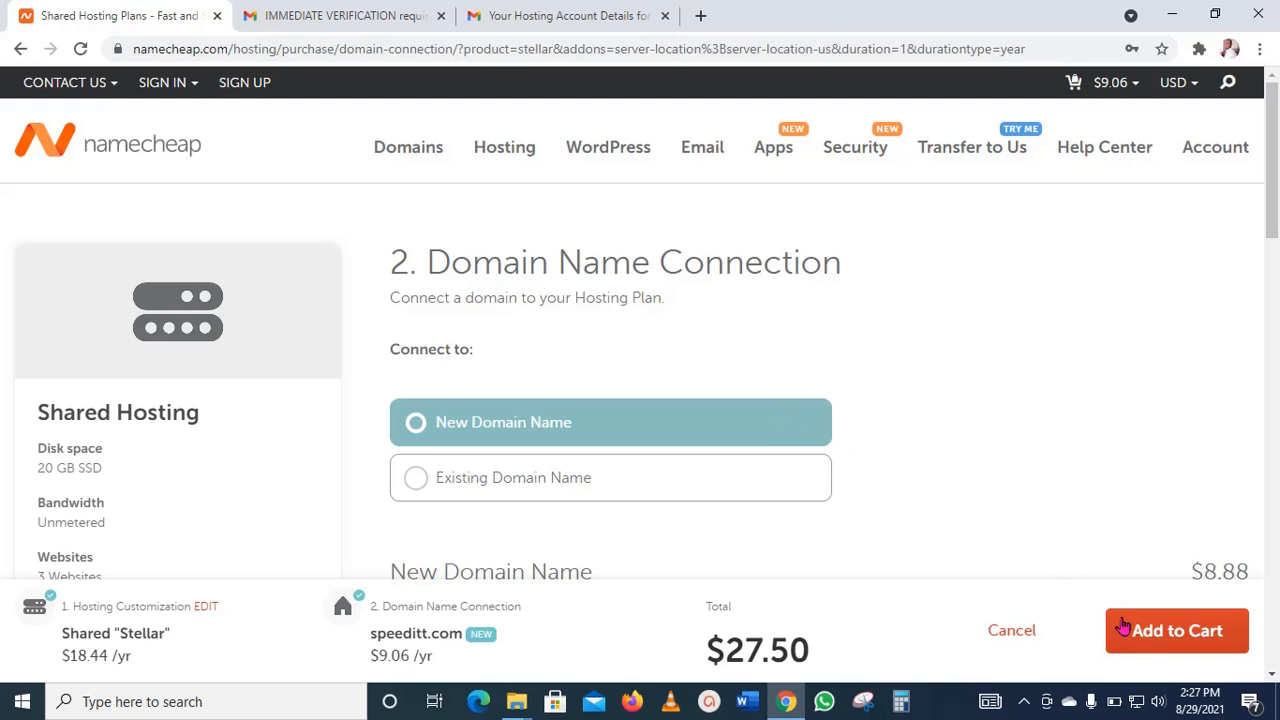
pyautogui.click(1163, 636)
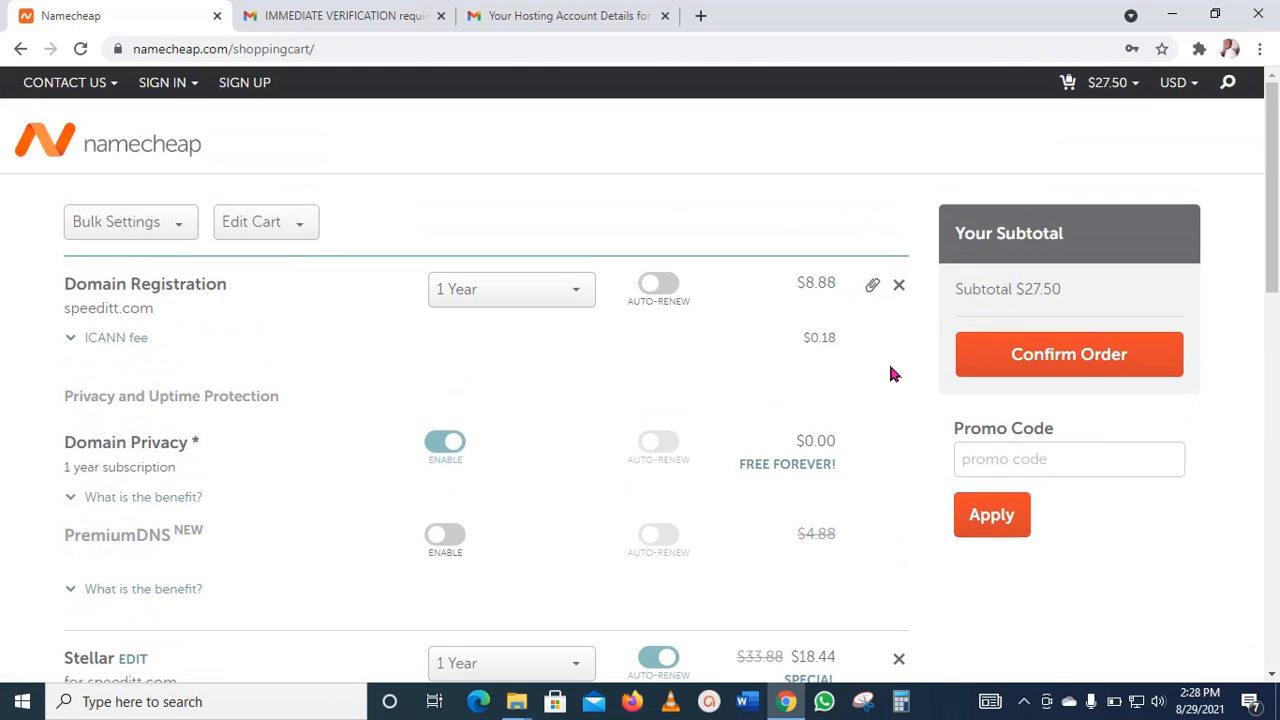
# Step: View the cart, turn on auto-renew for the speeditt.com domain registration and review the cart items
pyautogui.moveTo(1108, 92)
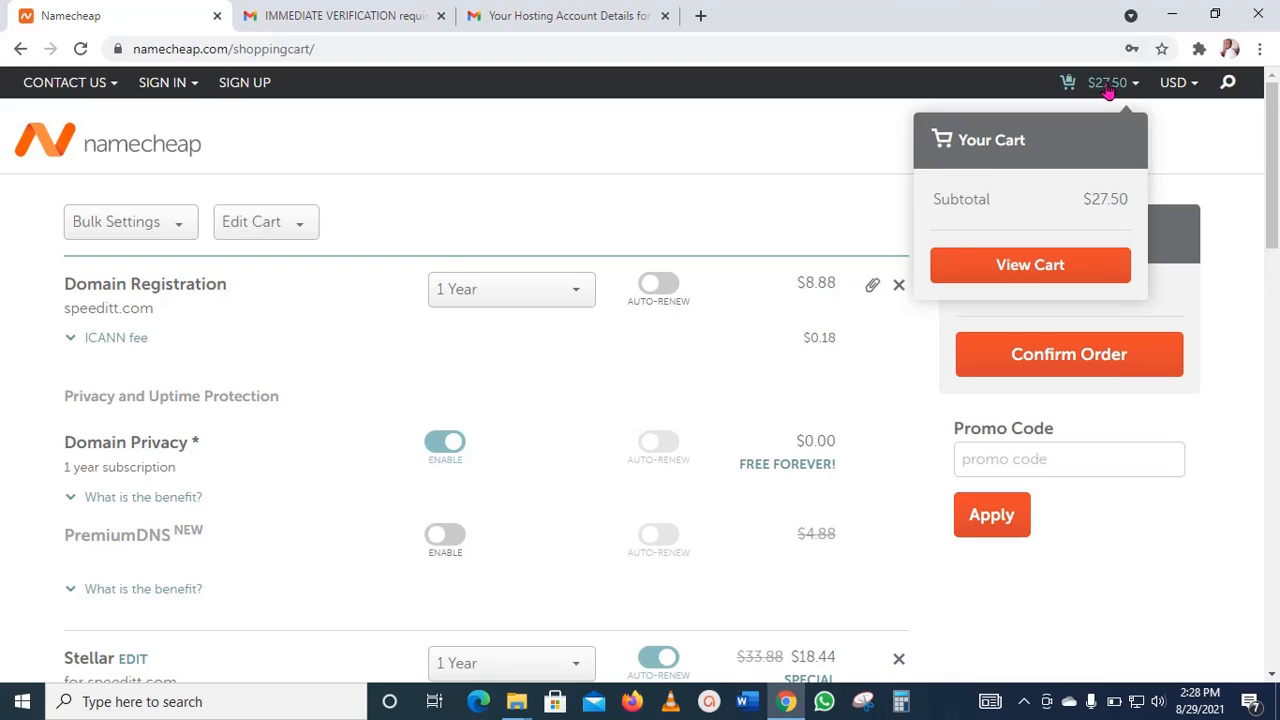
pyautogui.click(1035, 270)
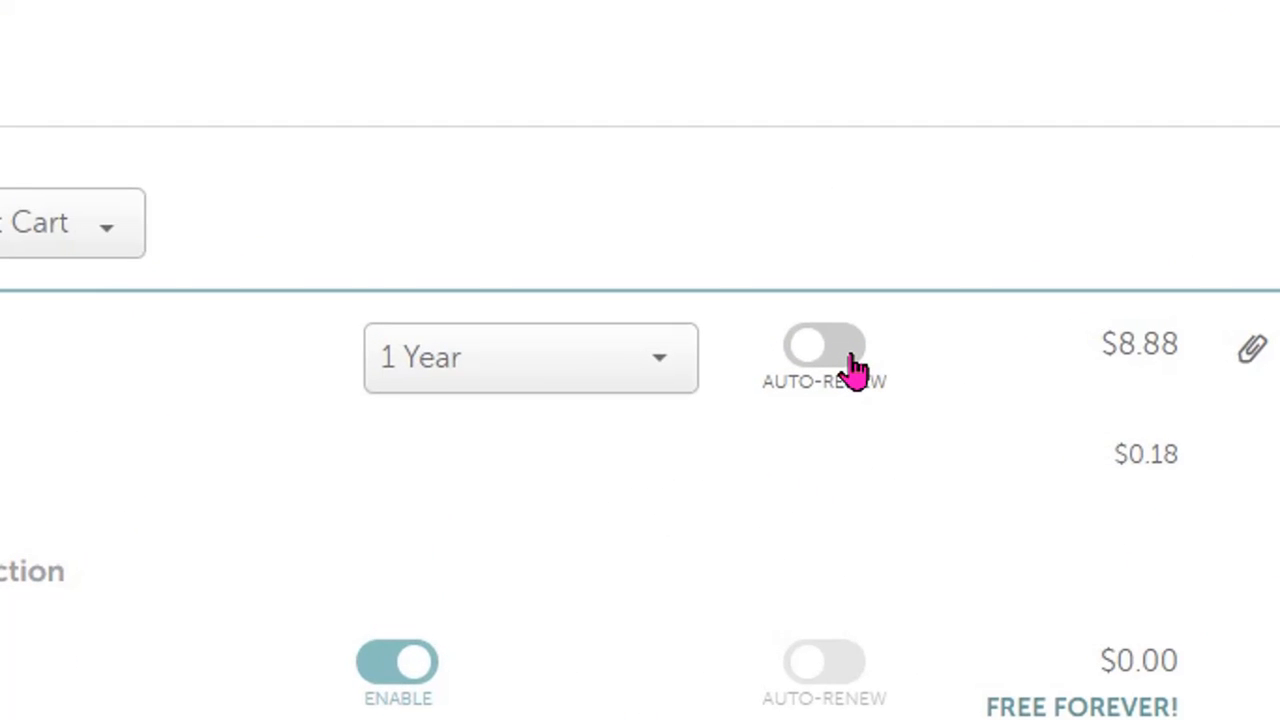
pyautogui.click(850, 362)
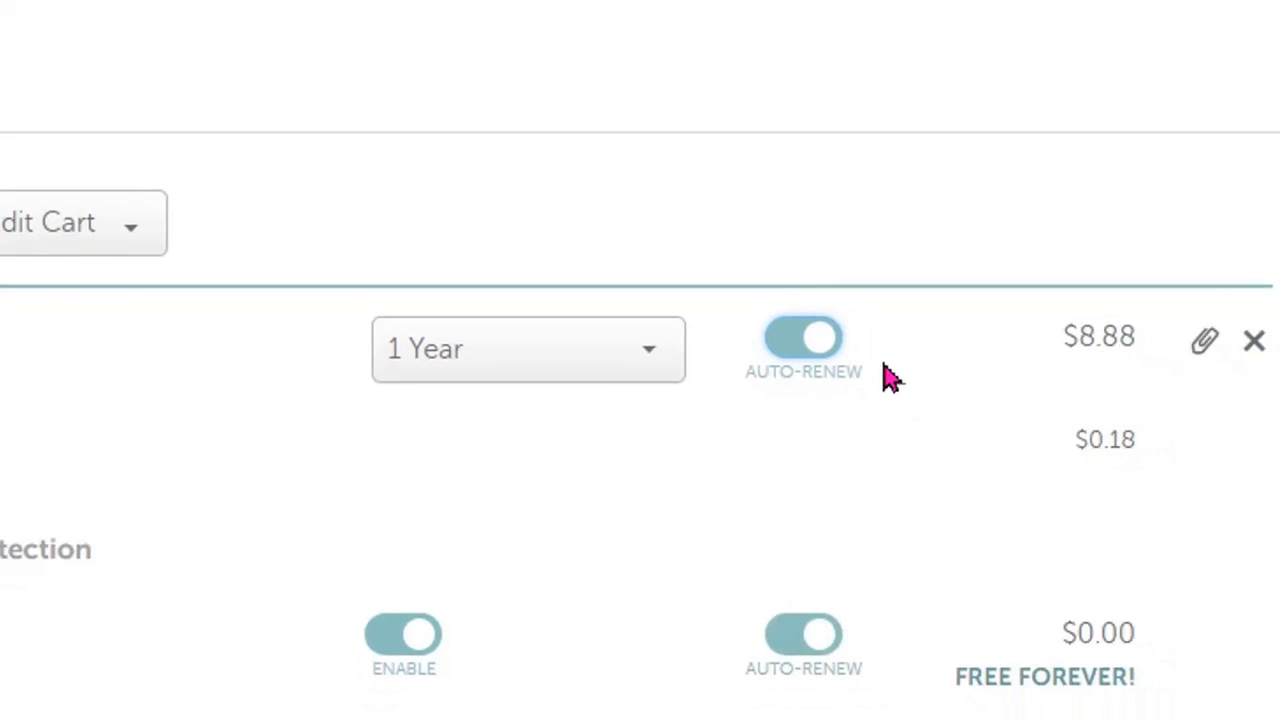
pyautogui.scroll(-2, 890, 378)
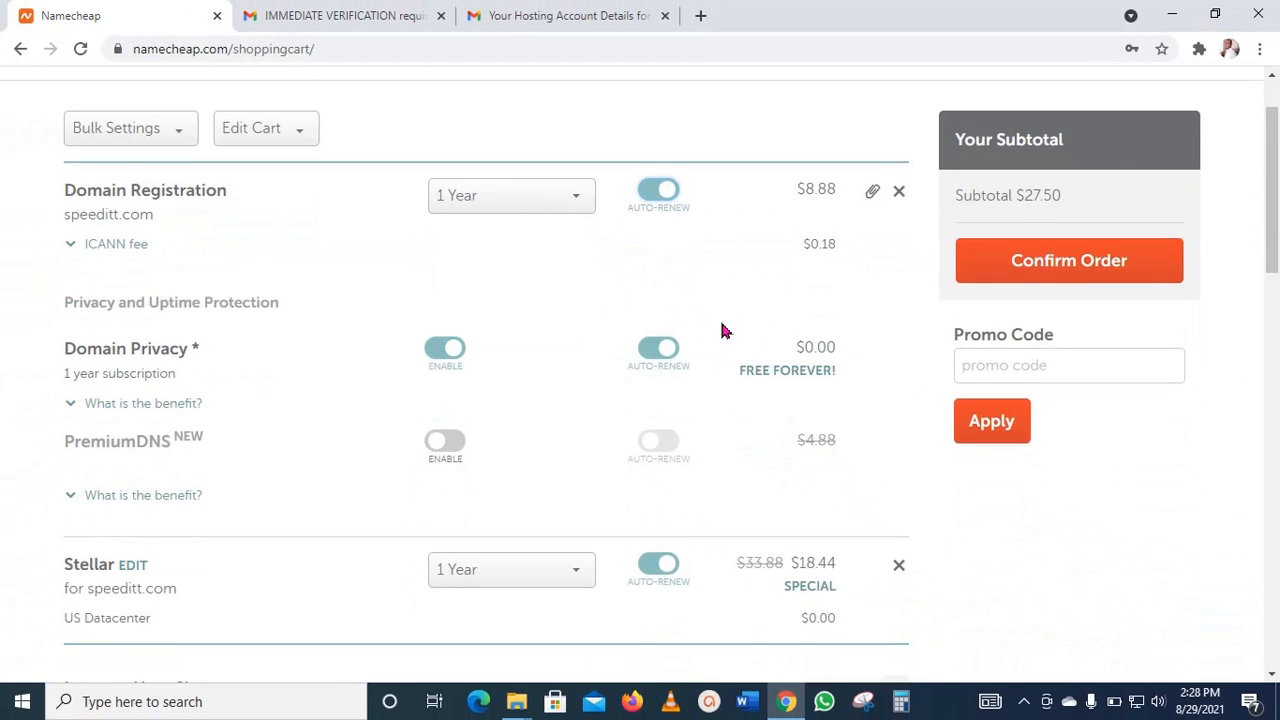
pyautogui.scroll(-1, 725, 330)
pyautogui.scroll(2, 740, 332)
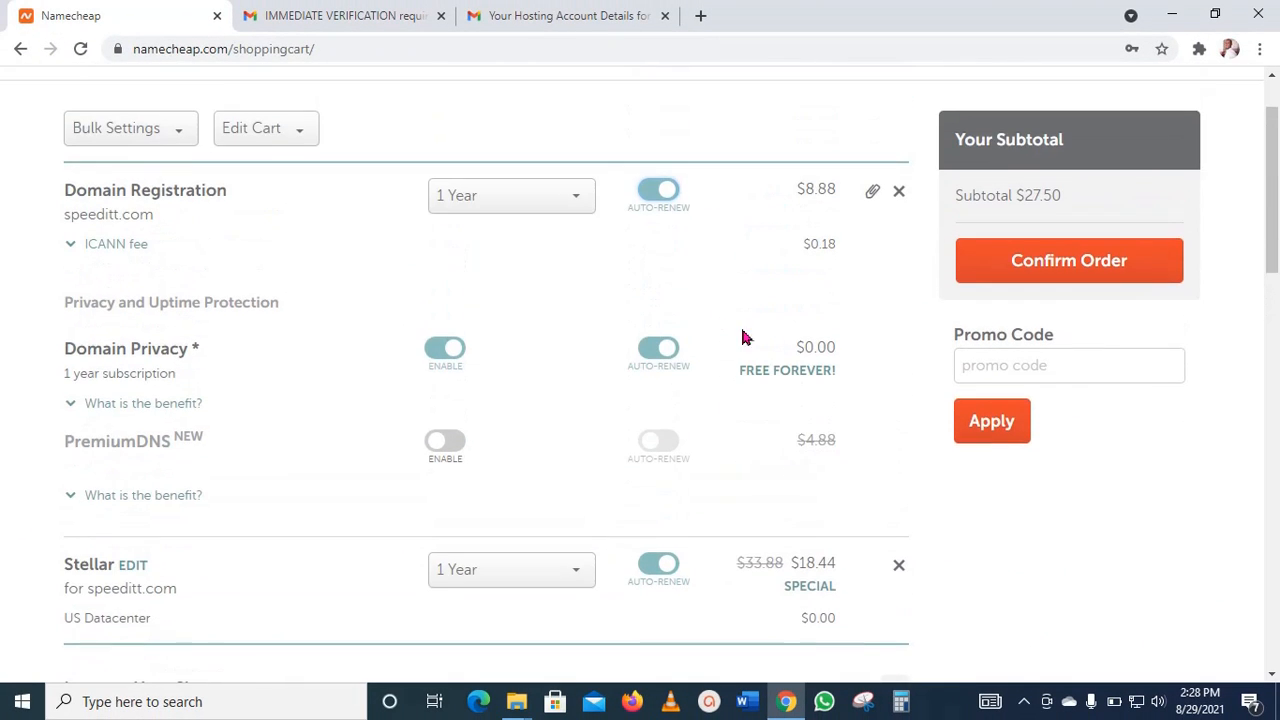
# Step: Confirm the order without a promo code and go to the Create An Account form
pyautogui.click(1045, 363)
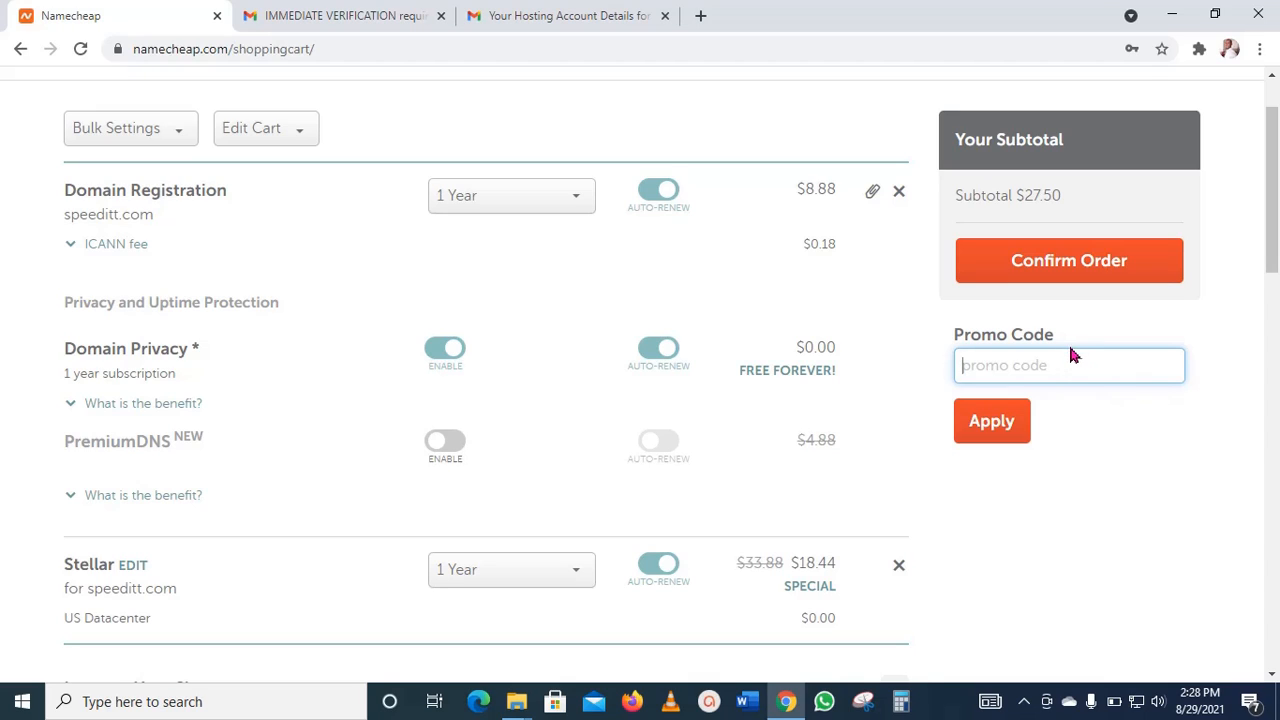
pyautogui.click(1082, 274)
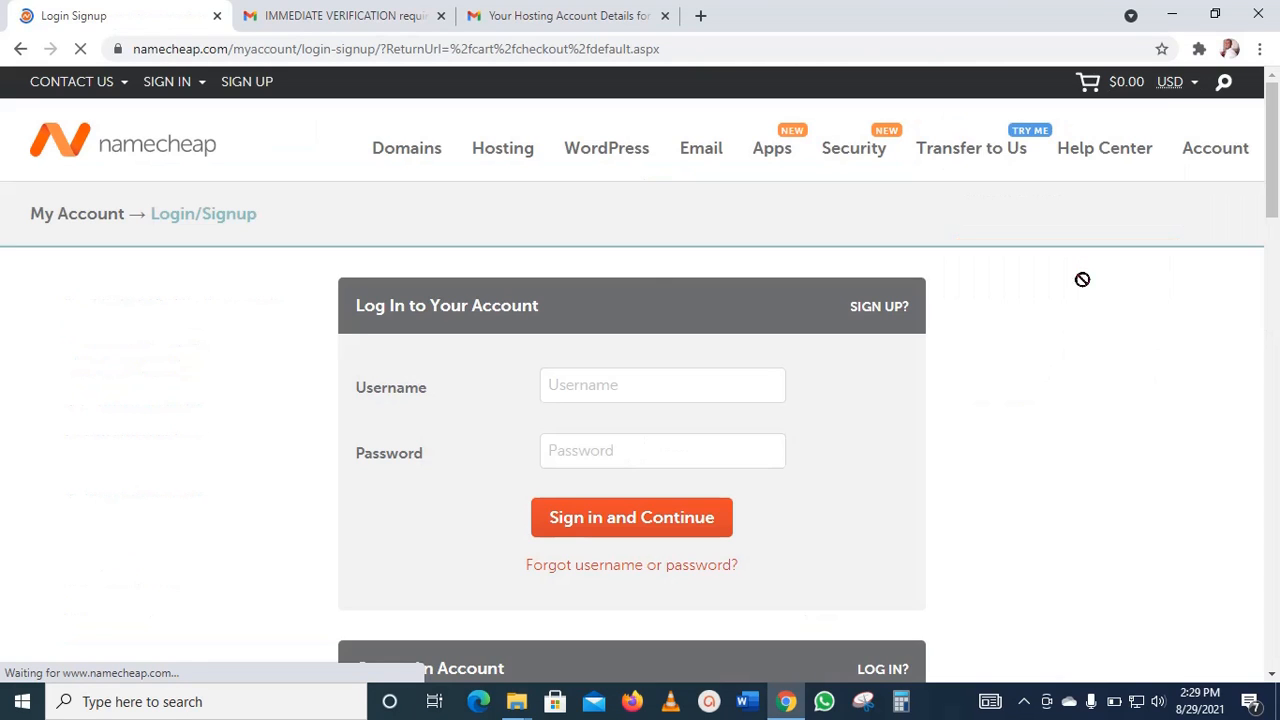
pyautogui.scroll(-1, 1083, 360)
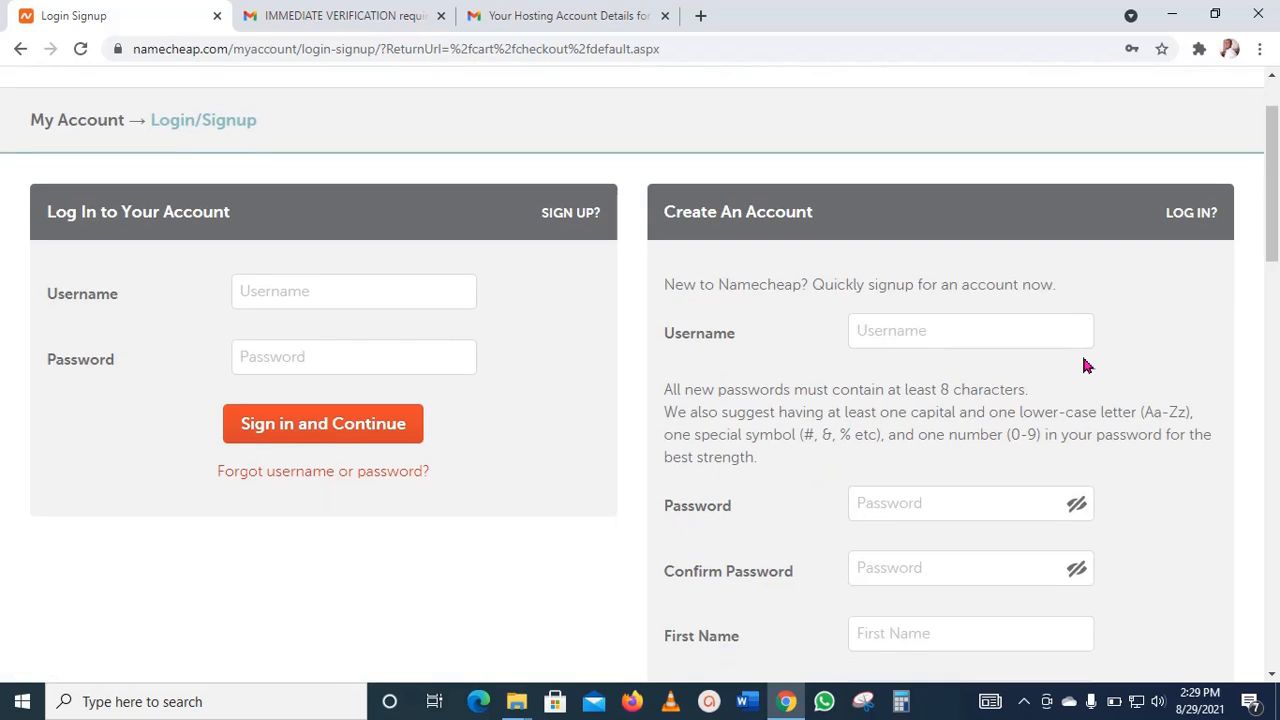
pyautogui.scroll(-1, 1088, 366)
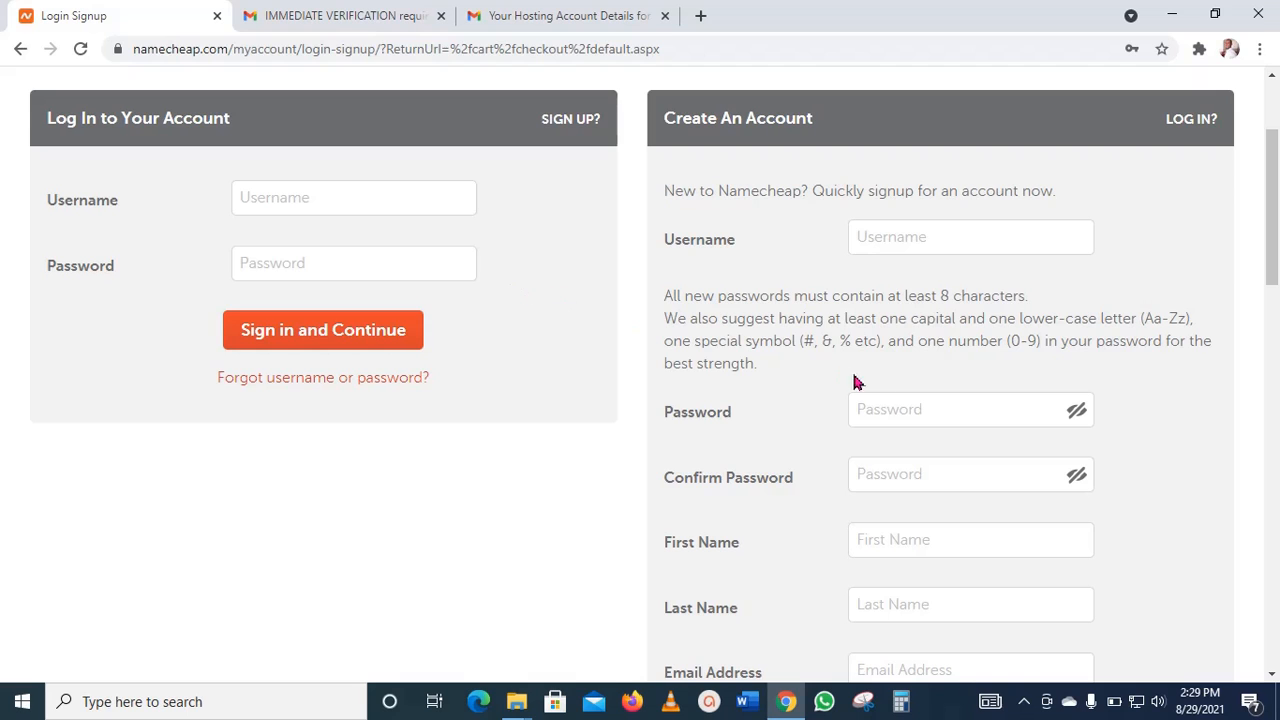
pyautogui.scroll(-1, 955, 419)
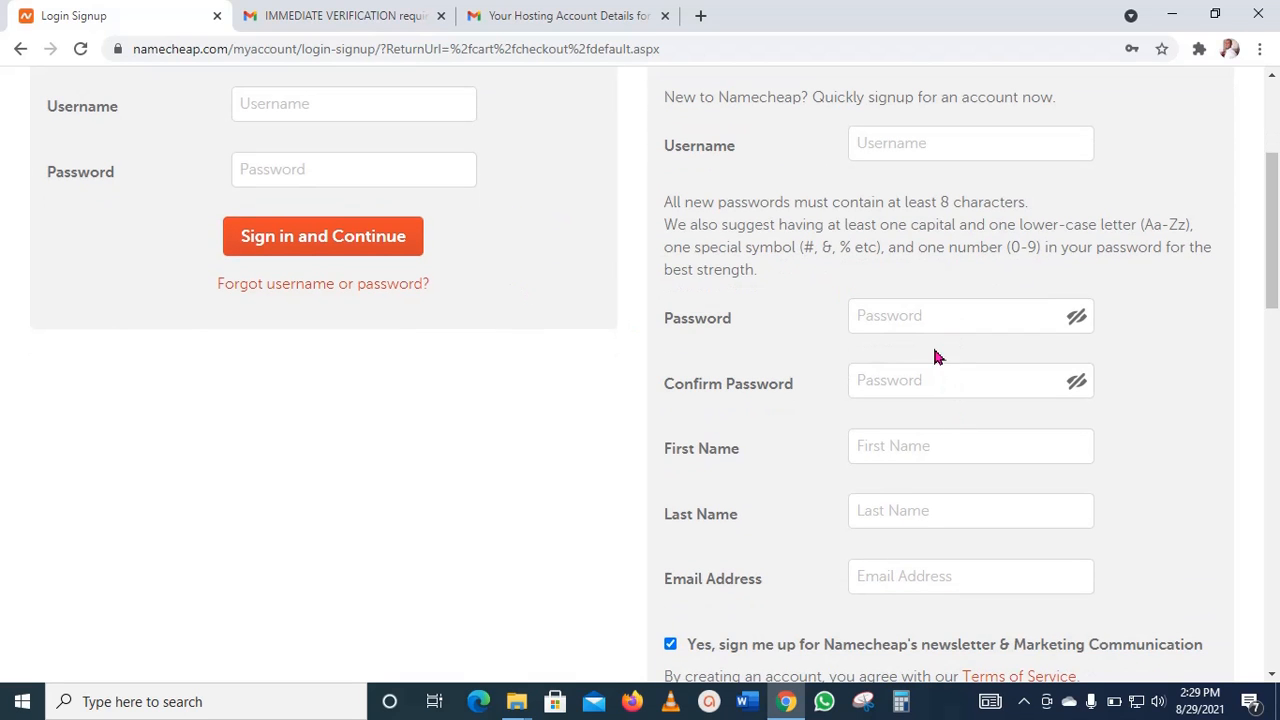
# Step: Review the fields required in the Create An Account form, from username and password to email address and newsletter sign-up
pyautogui.scroll(-1, 989, 459)
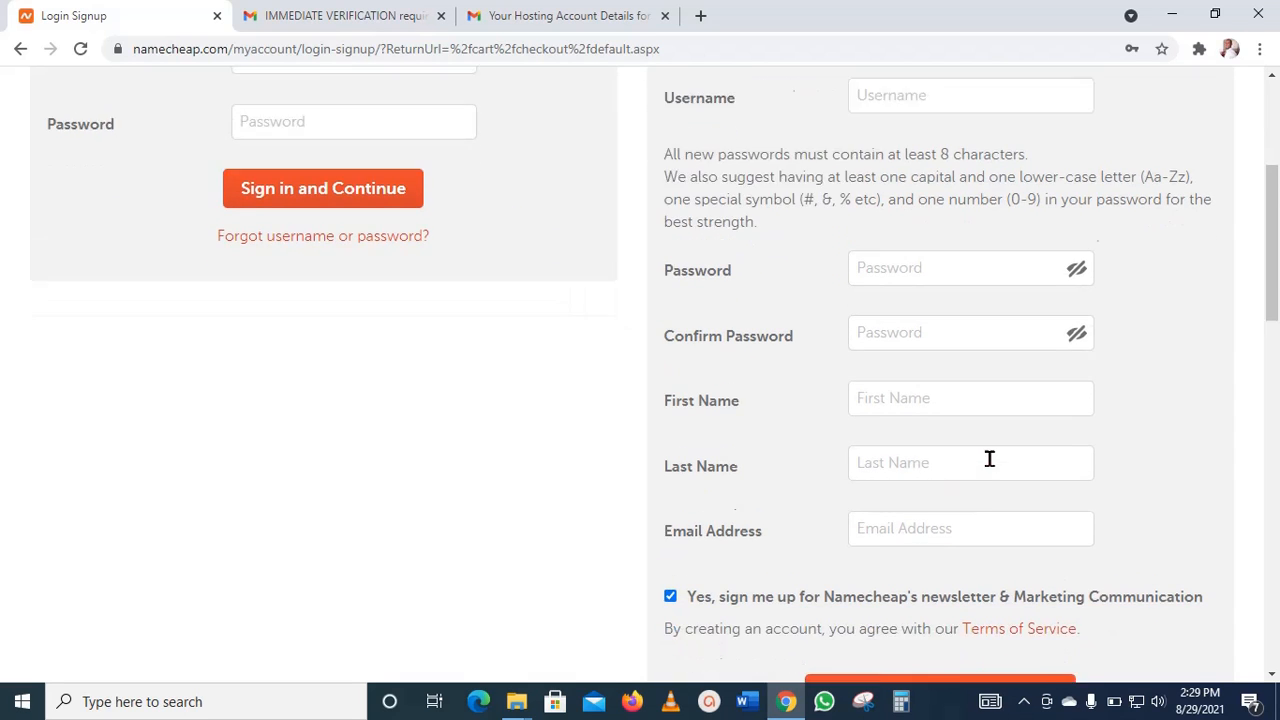
pyautogui.scroll(-1, 989, 459)
pyautogui.scroll(3, 989, 457)
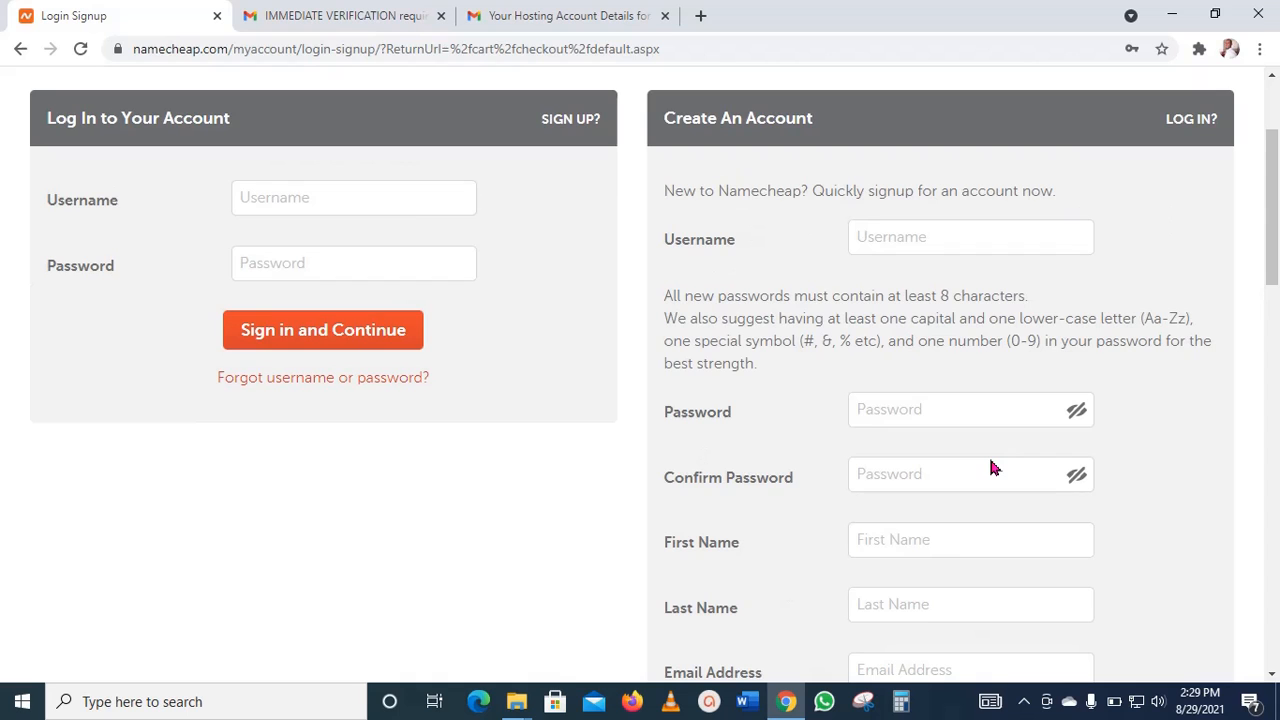
pyautogui.scroll(-3, 985, 455)
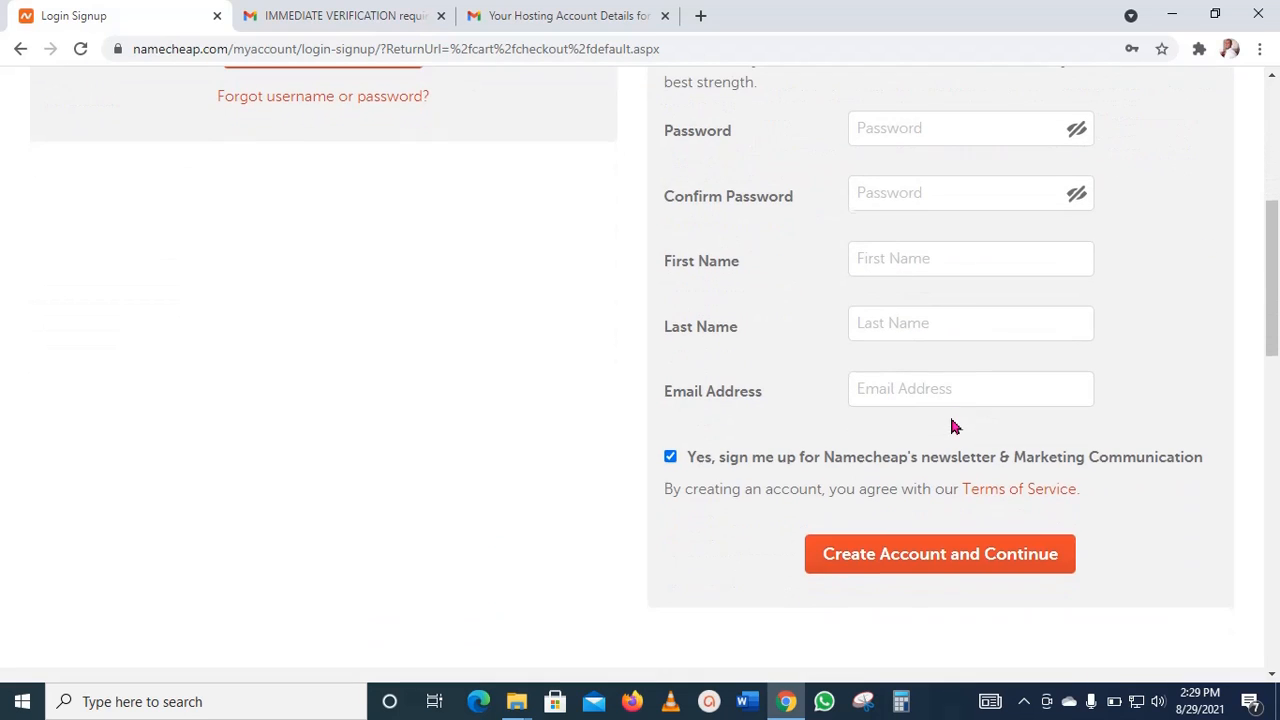
pyautogui.scroll(1, 1036, 372)
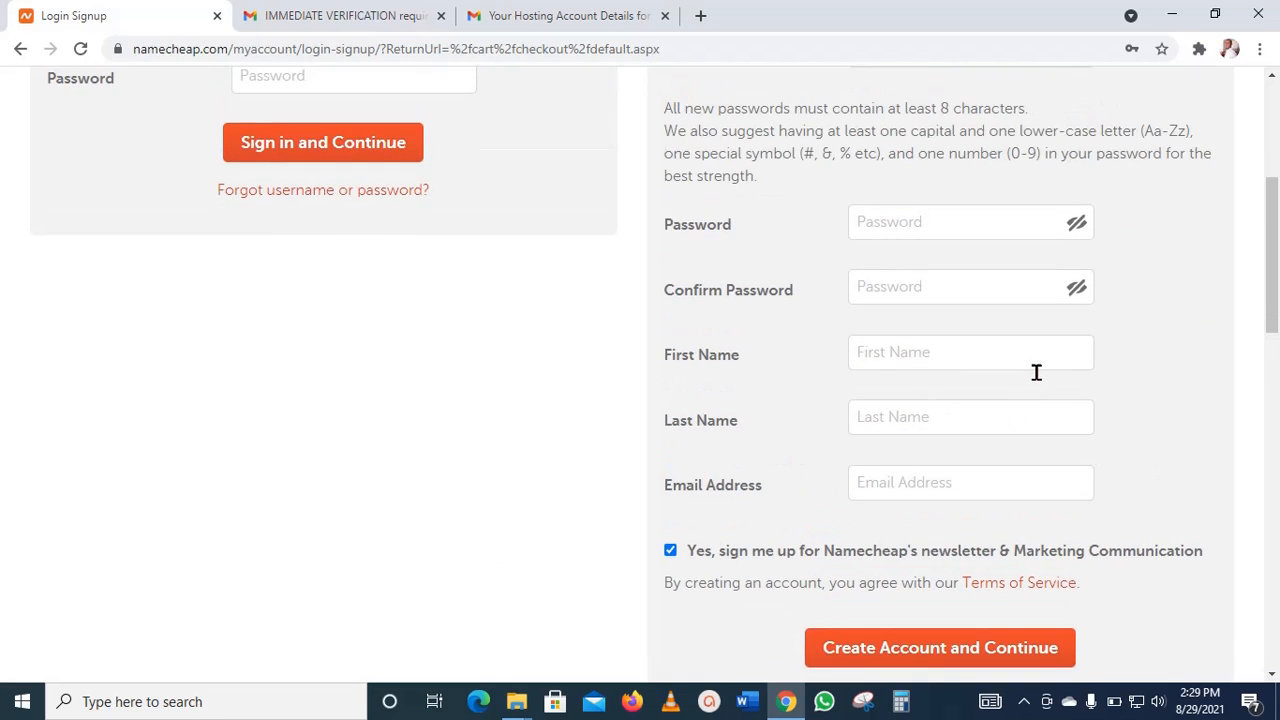
pyautogui.scroll(-1, 957, 480)
pyautogui.scroll(4, 1094, 403)
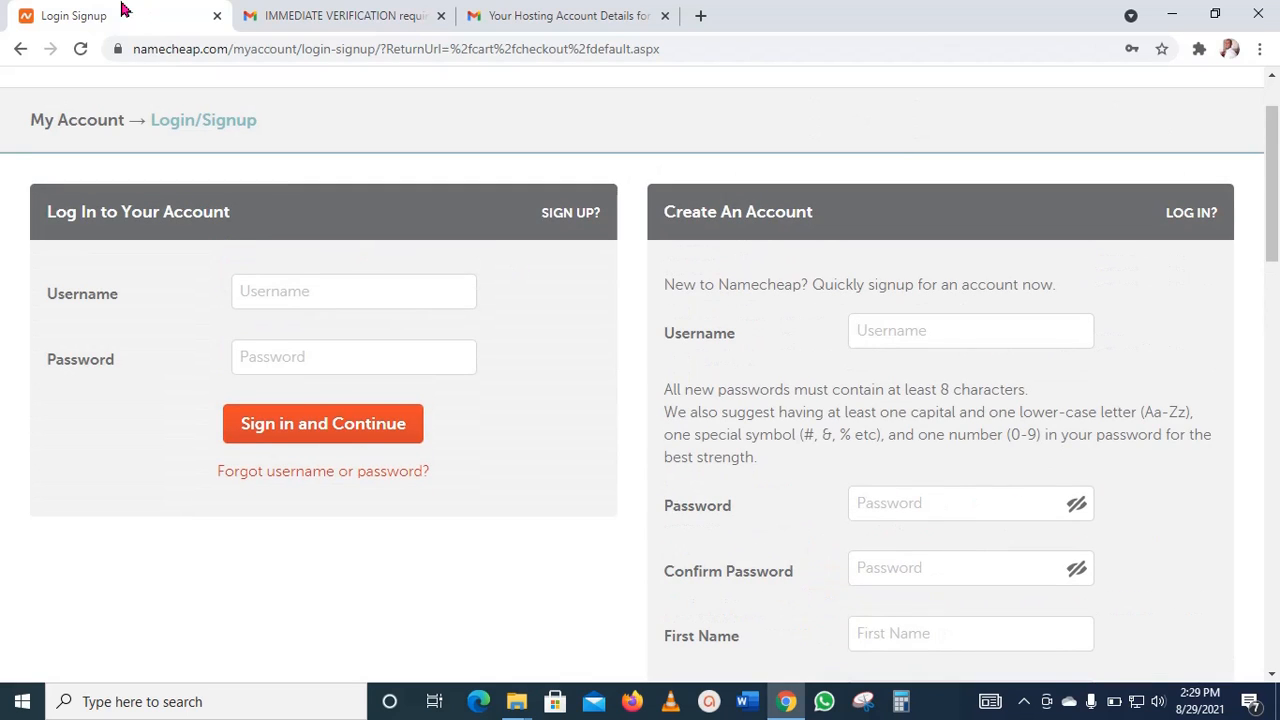
# Step: Switch to Gmail and read the immediate verification email, examining the registrant contact information and the email verification link
pyautogui.click(343, 14)
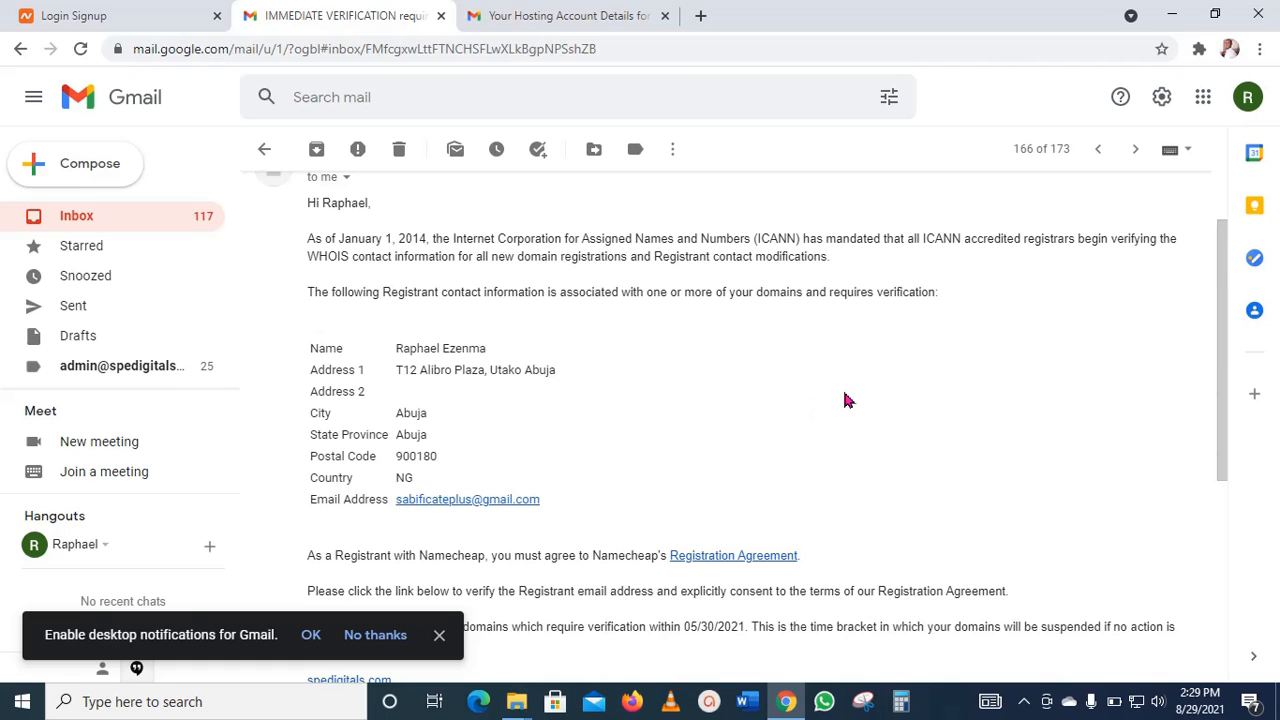
pyautogui.scroll(-1, 846, 394)
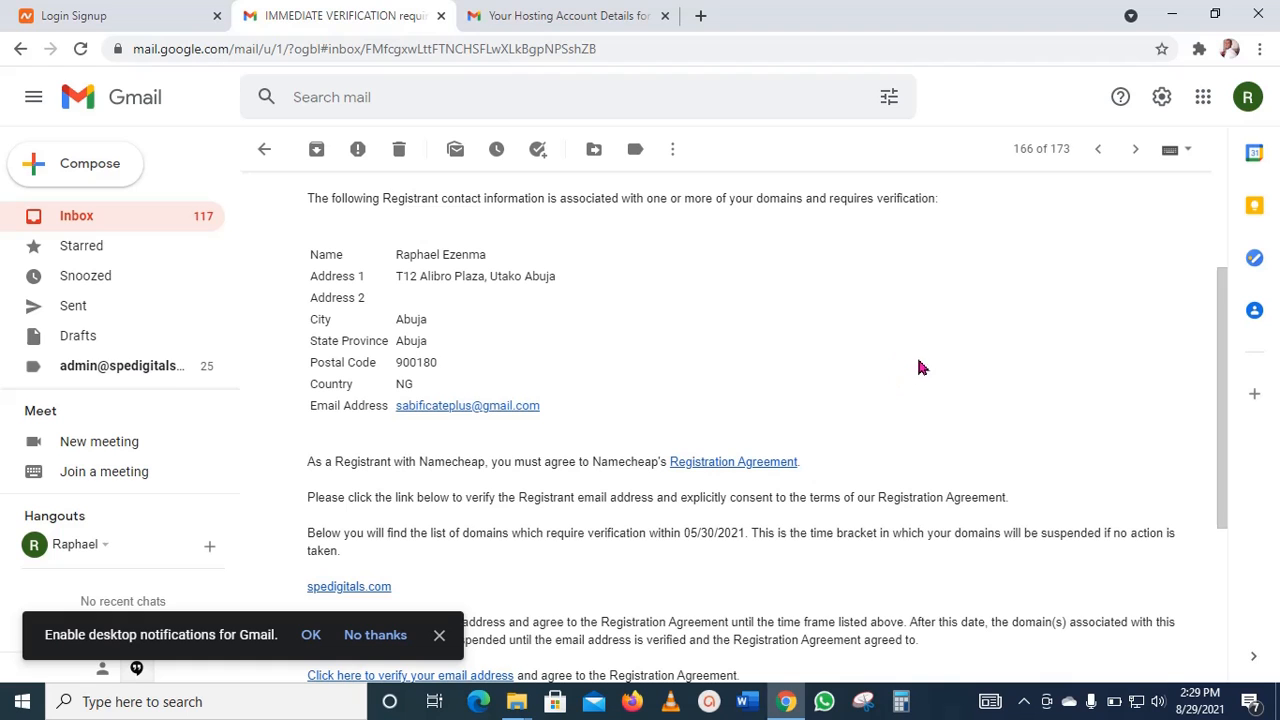
pyautogui.scroll(-2, 912, 345)
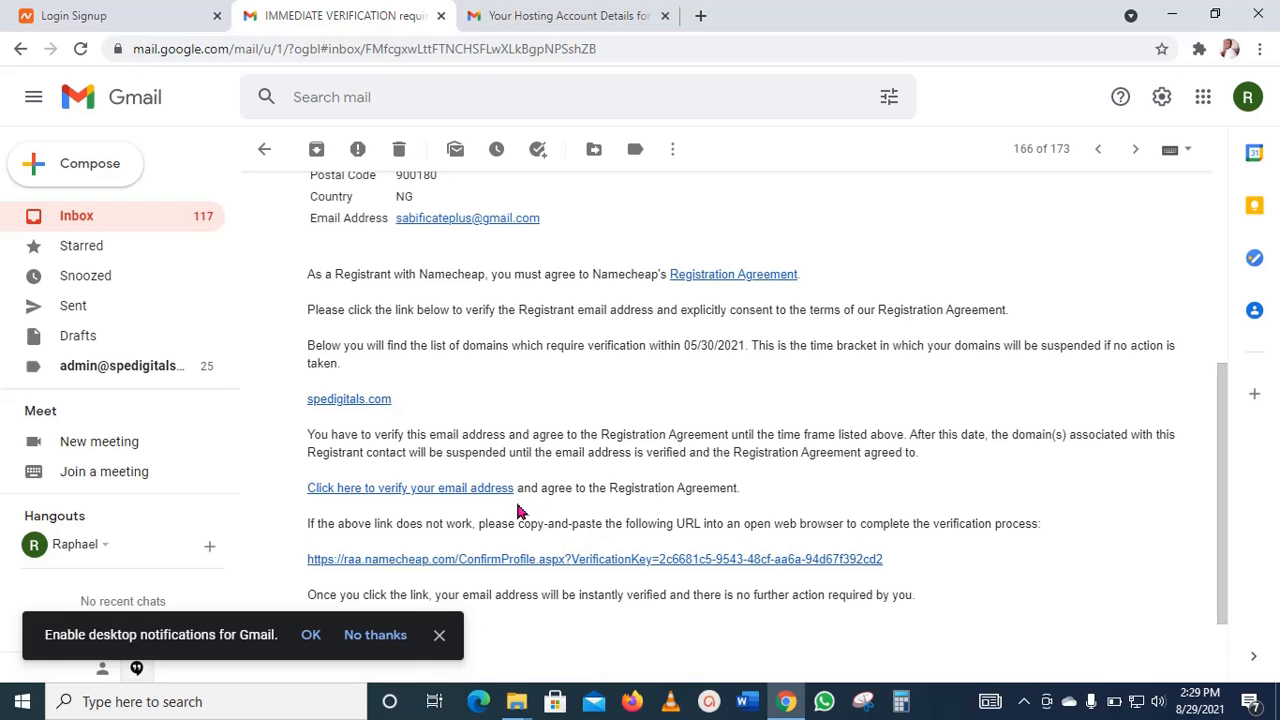
pyautogui.scroll(3, 885, 420)
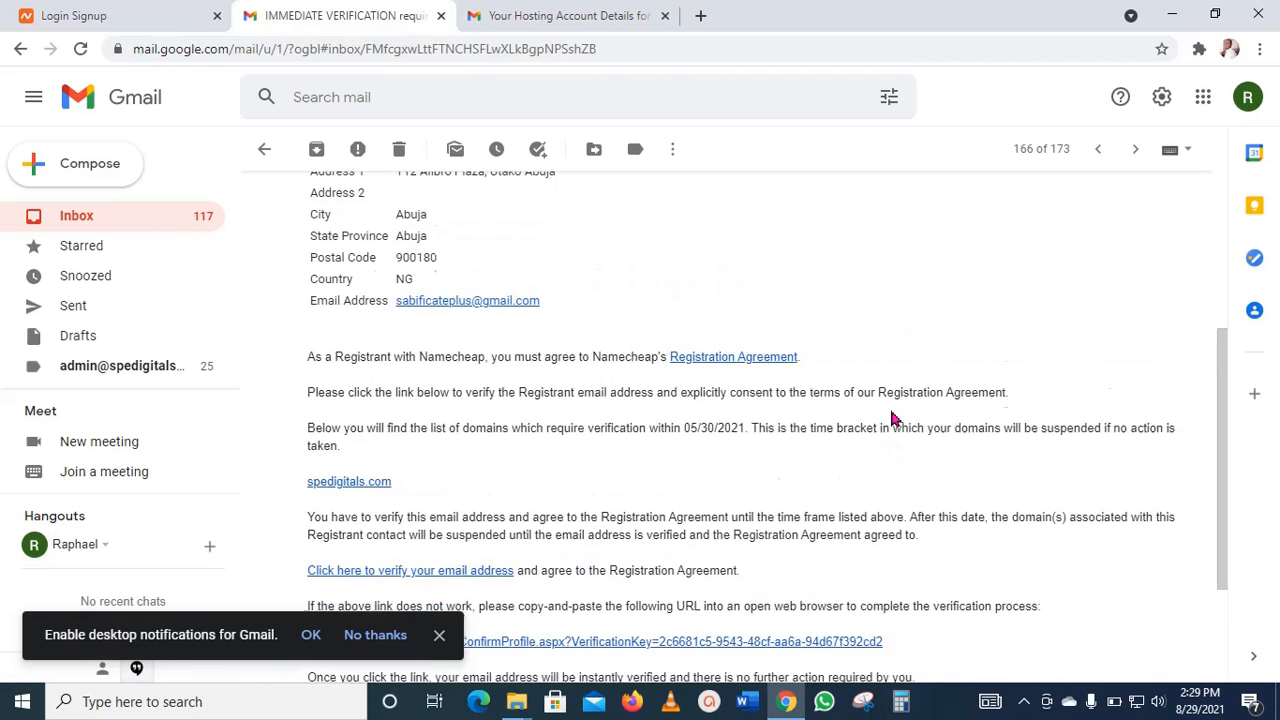
# Step: Open the cPanel login page for spedigitals.com from the cPanel details in the hosting account email
pyautogui.click(580, 16)
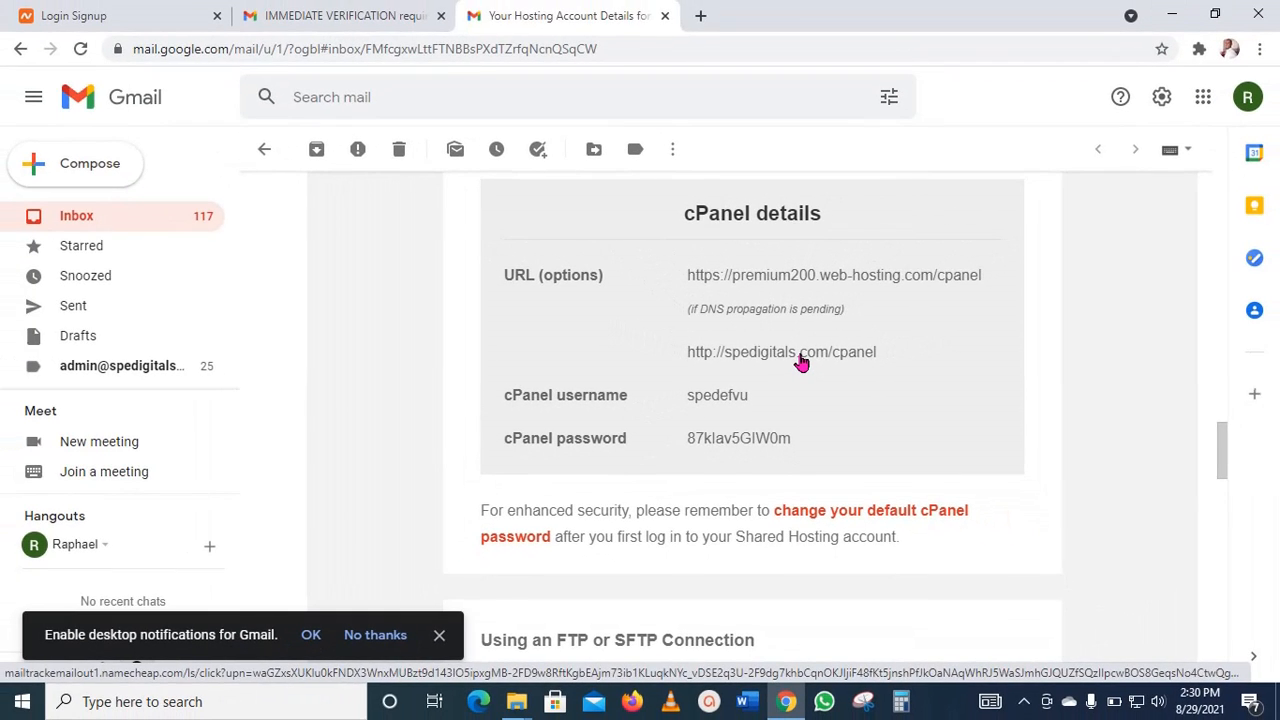
pyautogui.click(801, 362)
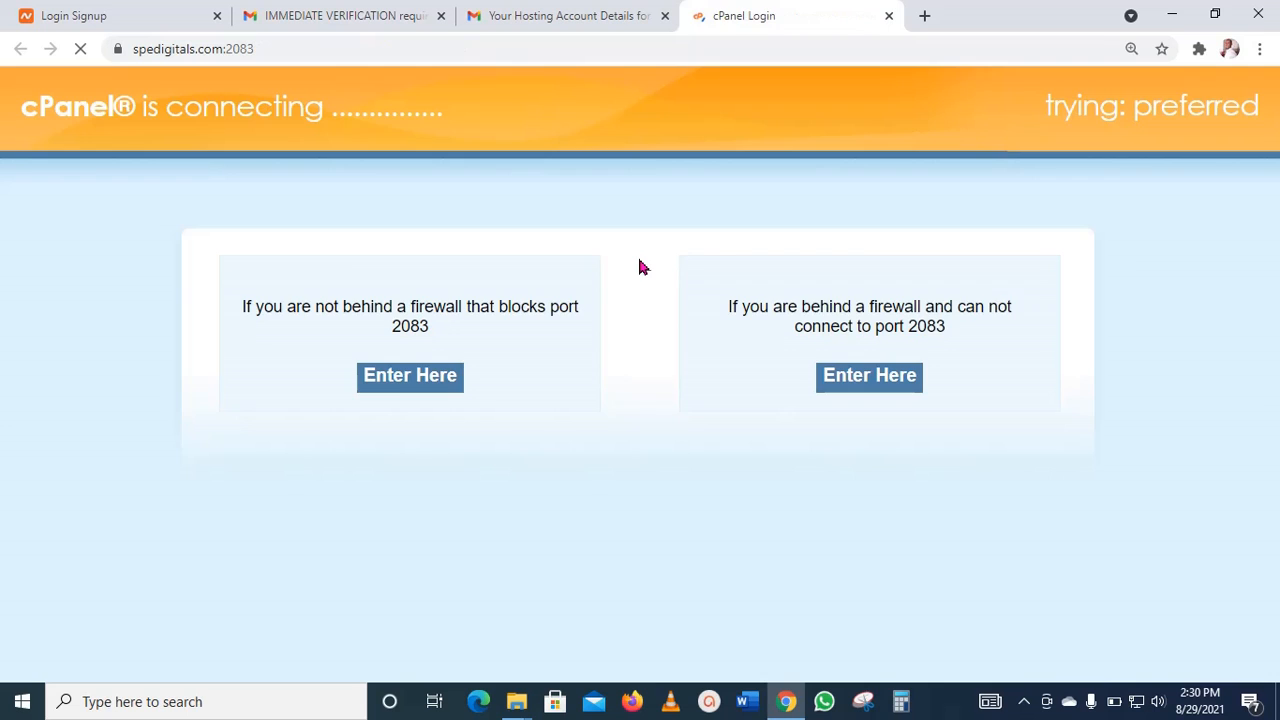
pyautogui.scroll(-2, 862, 428)
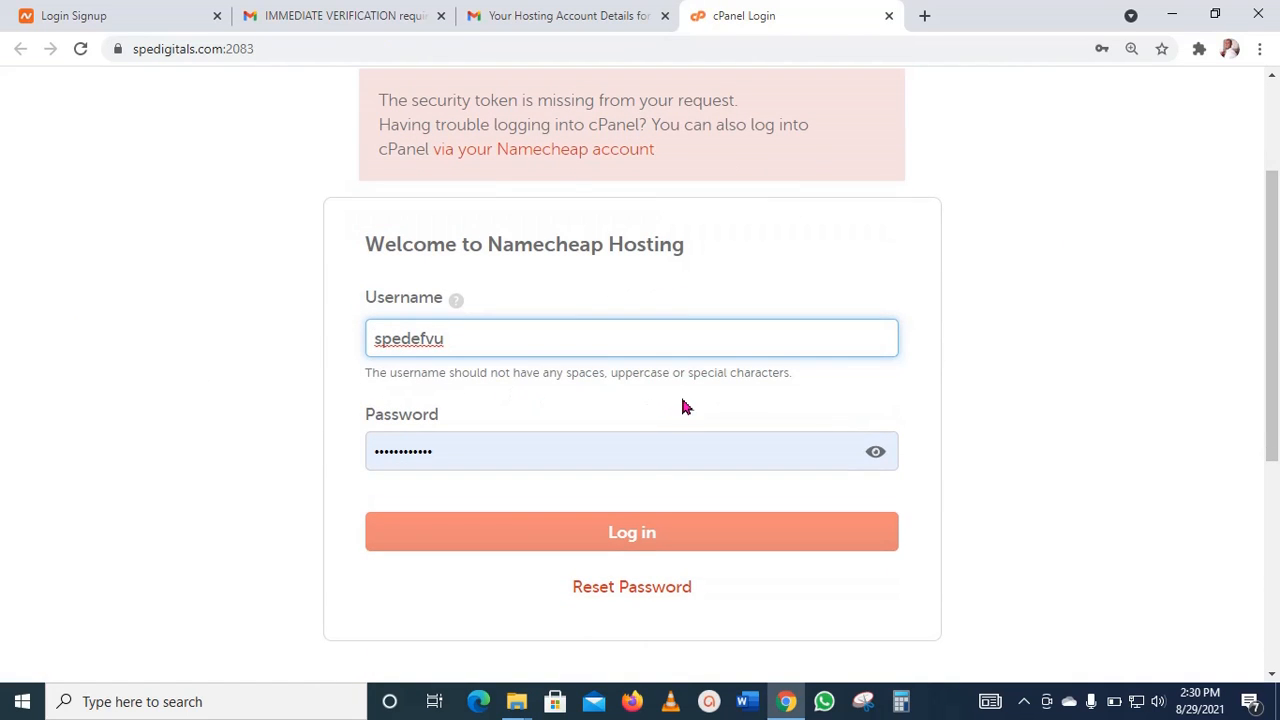
# Step: Compare the cPanel username and password in the hosting account email with the fields of the cPanel login form
pyautogui.click(558, 12)
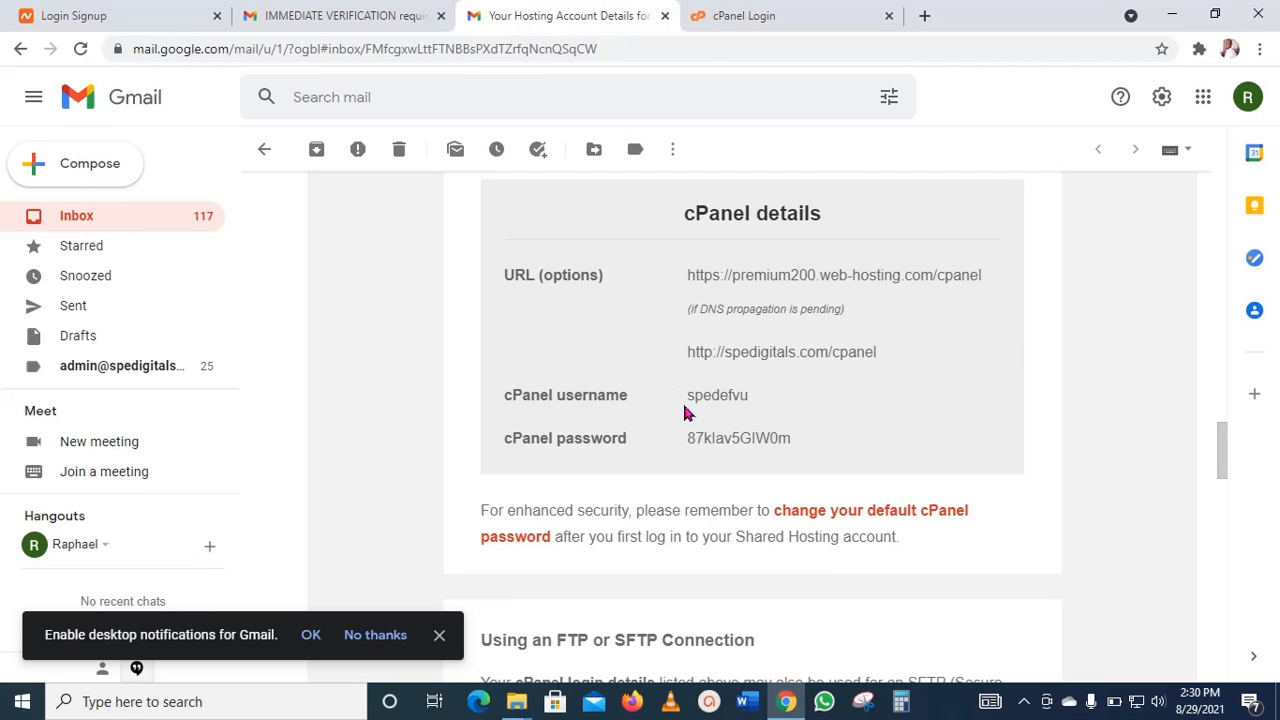
pyautogui.click(766, 15)
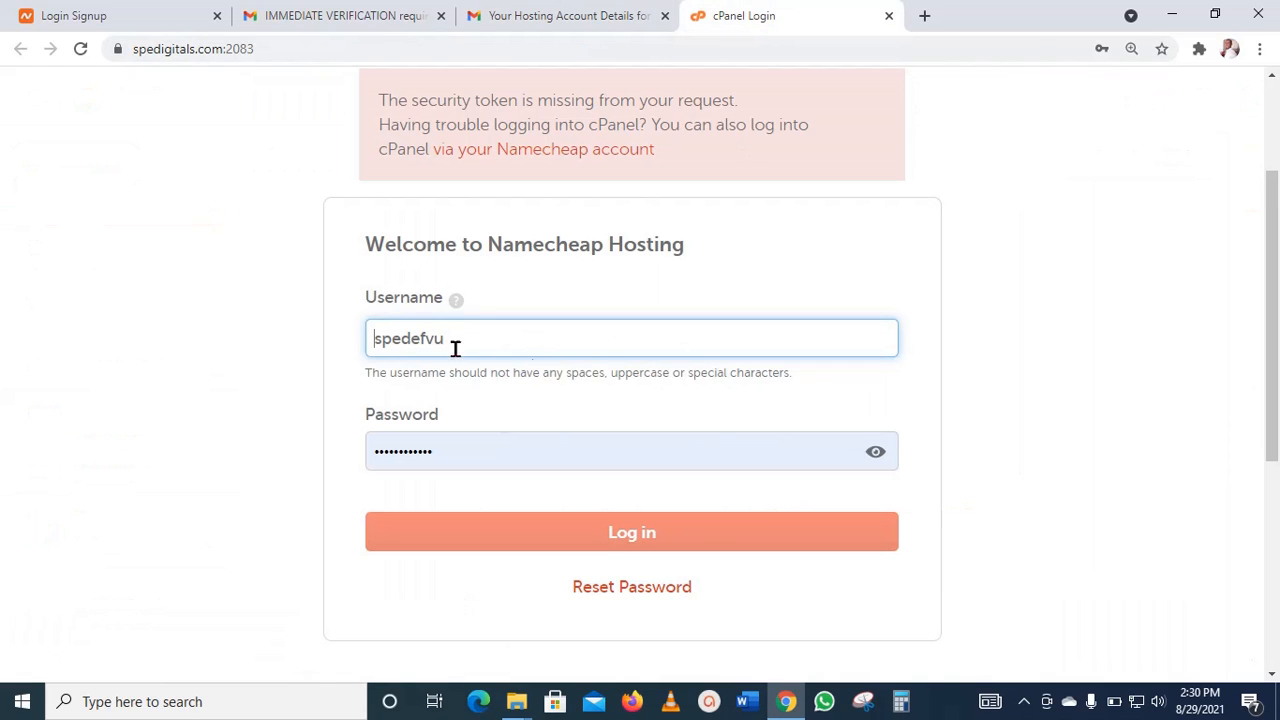
pyautogui.click(566, 10)
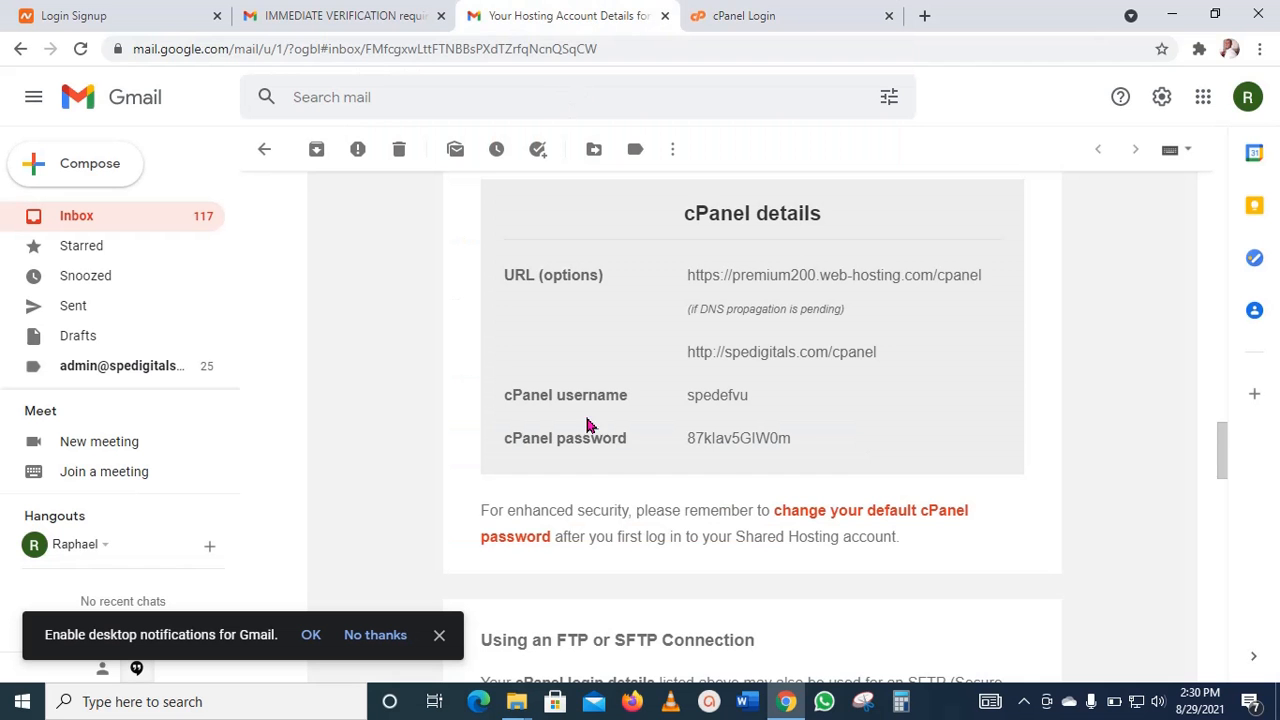
pyautogui.click(790, 16)
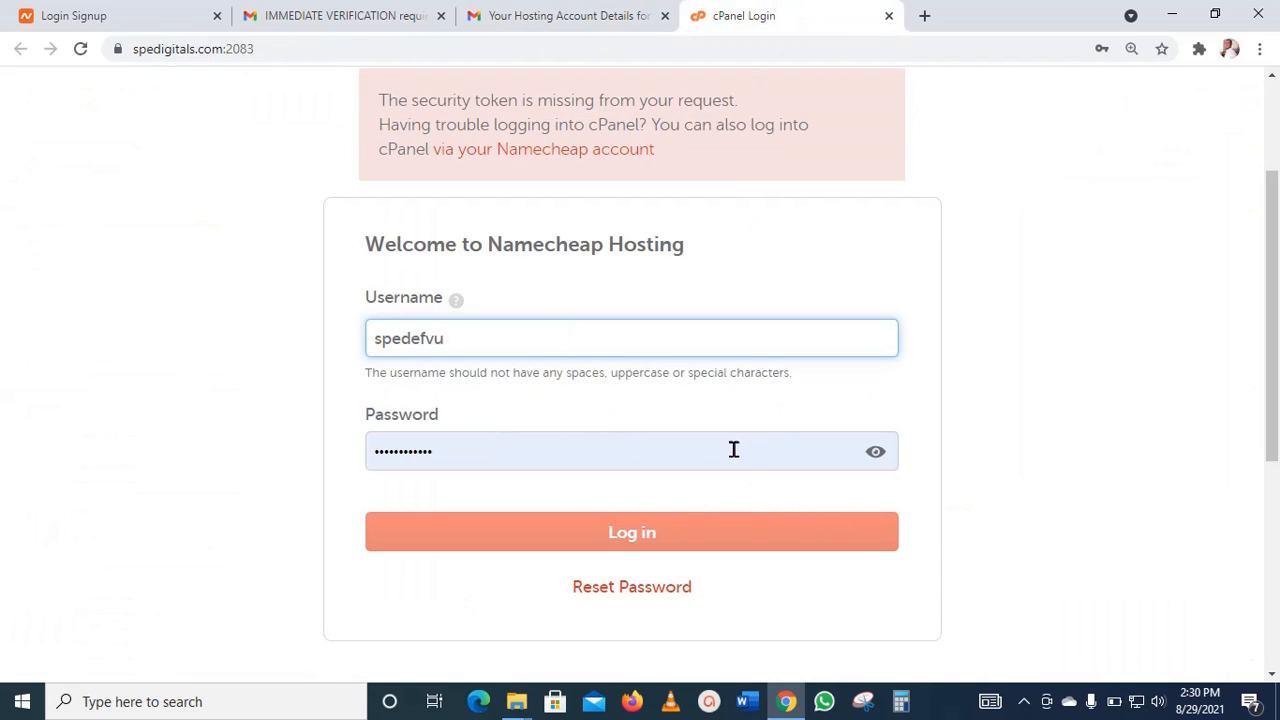
# Step: Log in to cPanel with the prefilled username and password, and dismiss the offer to move the password to the Google Account
pyautogui.click(603, 337)
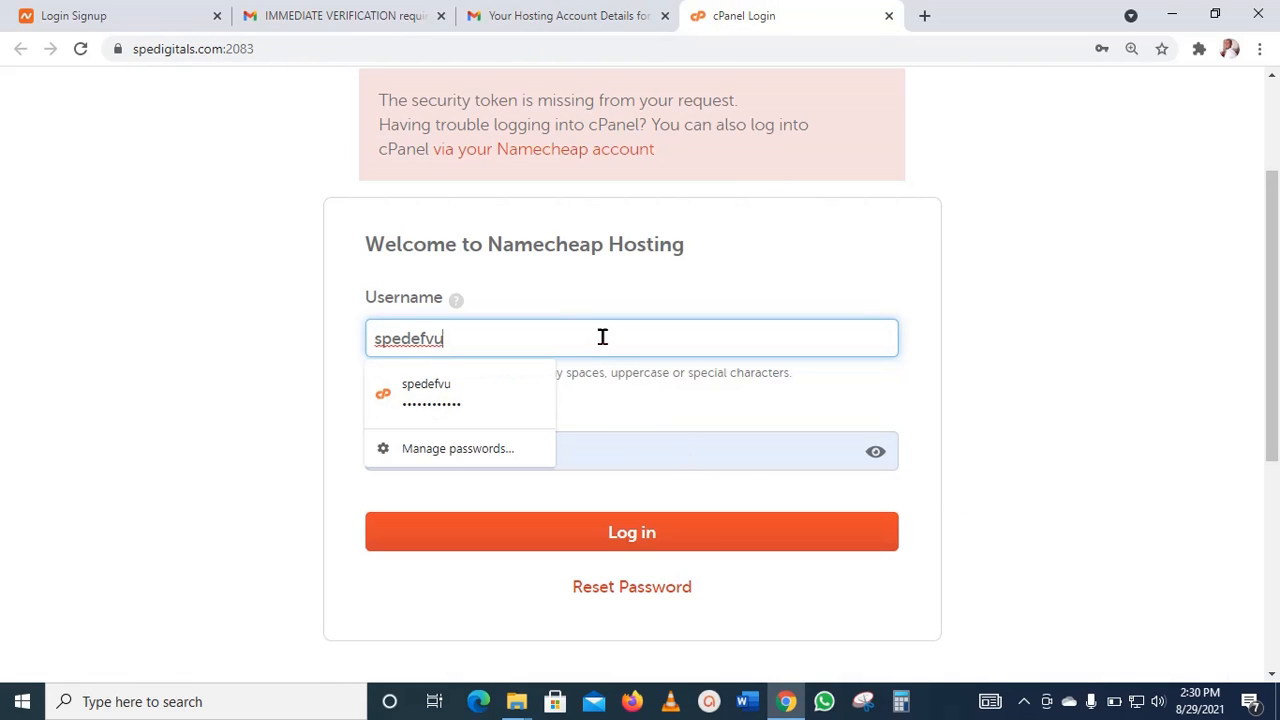
pyautogui.click(701, 533)
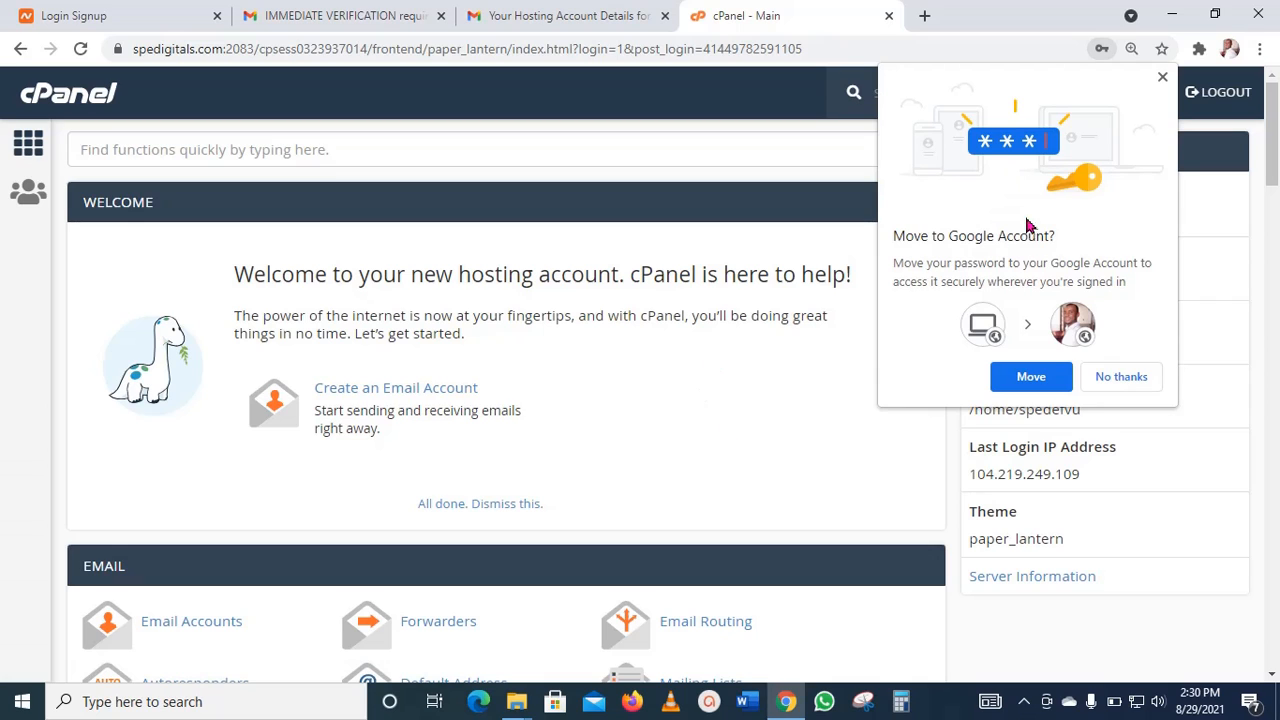
pyautogui.click(1162, 78)
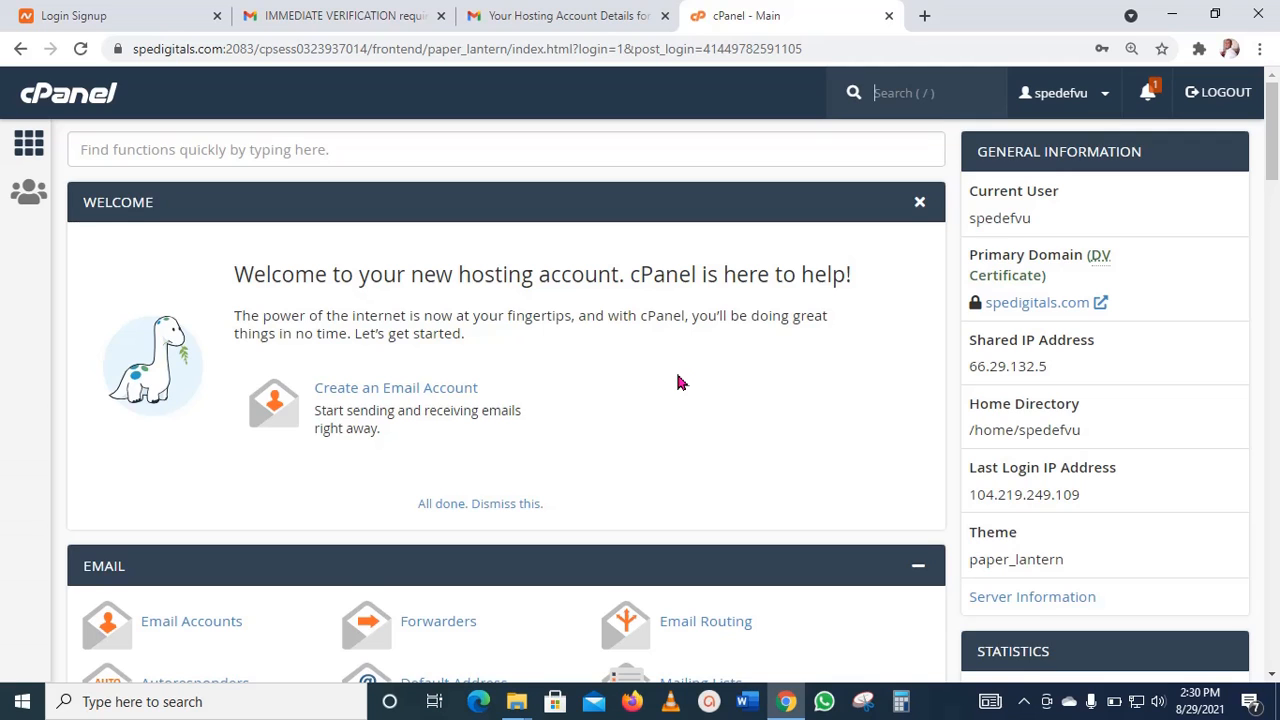
# Step: Open the WordPress script from the Softaculous Apps Installer section of cPanel
pyautogui.scroll(-2, 677, 382)
pyautogui.scroll(-2, 678, 380)
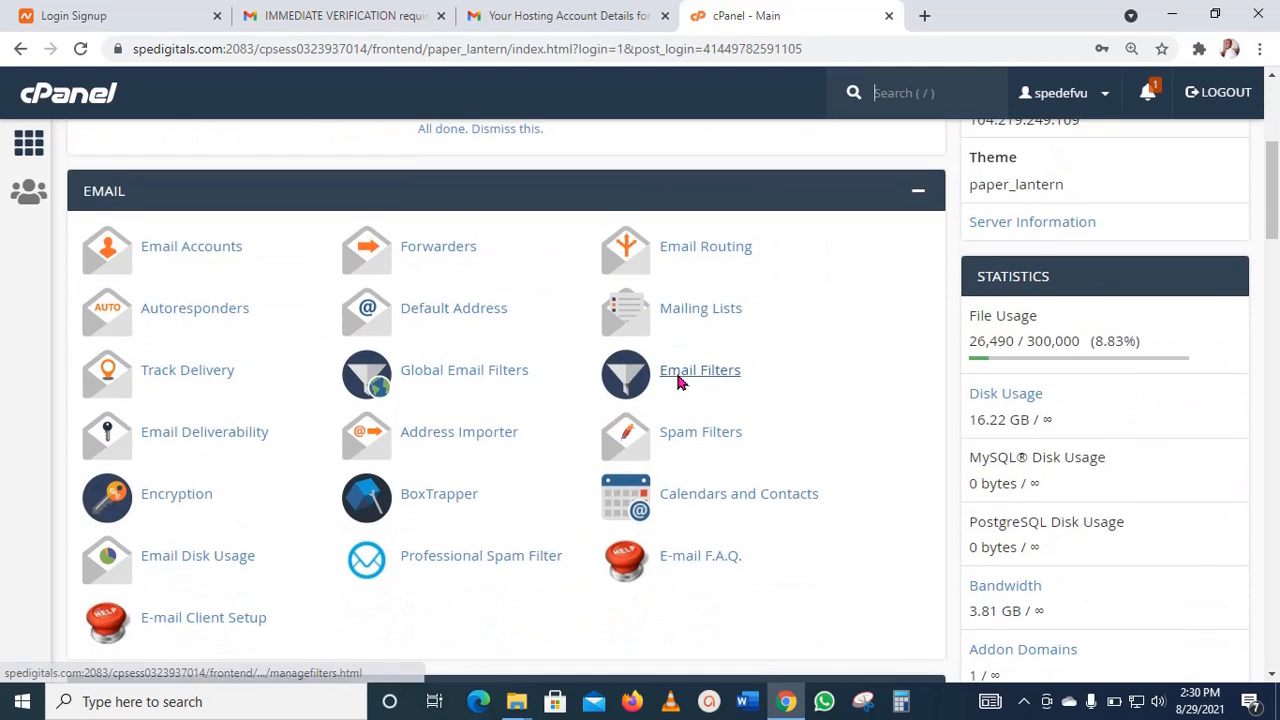
pyautogui.scroll(-2, 680, 378)
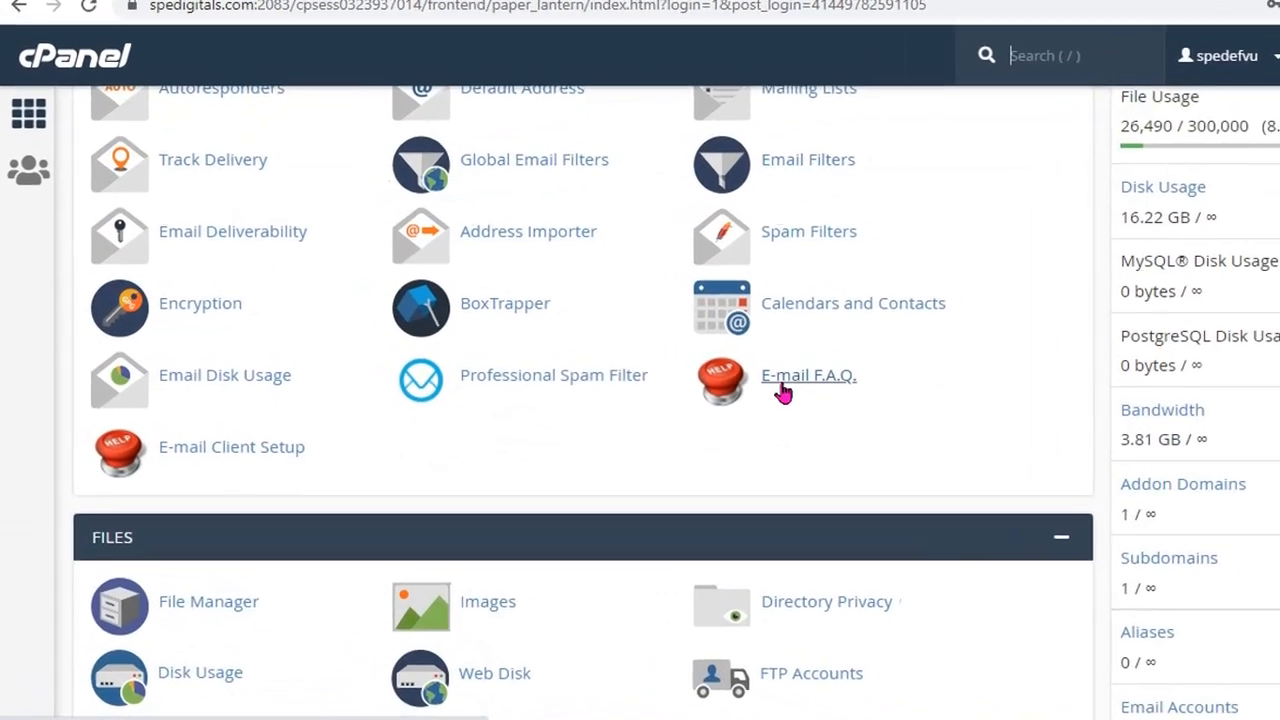
pyautogui.scroll(-6, 783, 393)
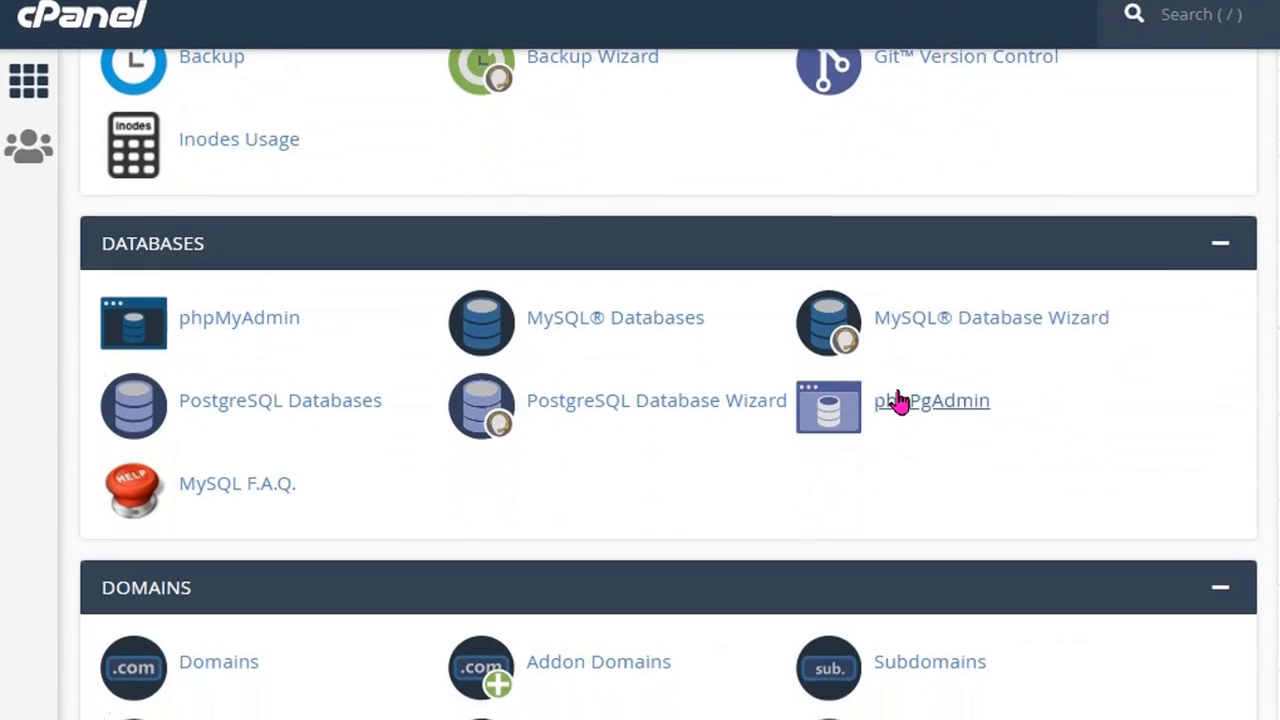
pyautogui.scroll(-10, 897, 400)
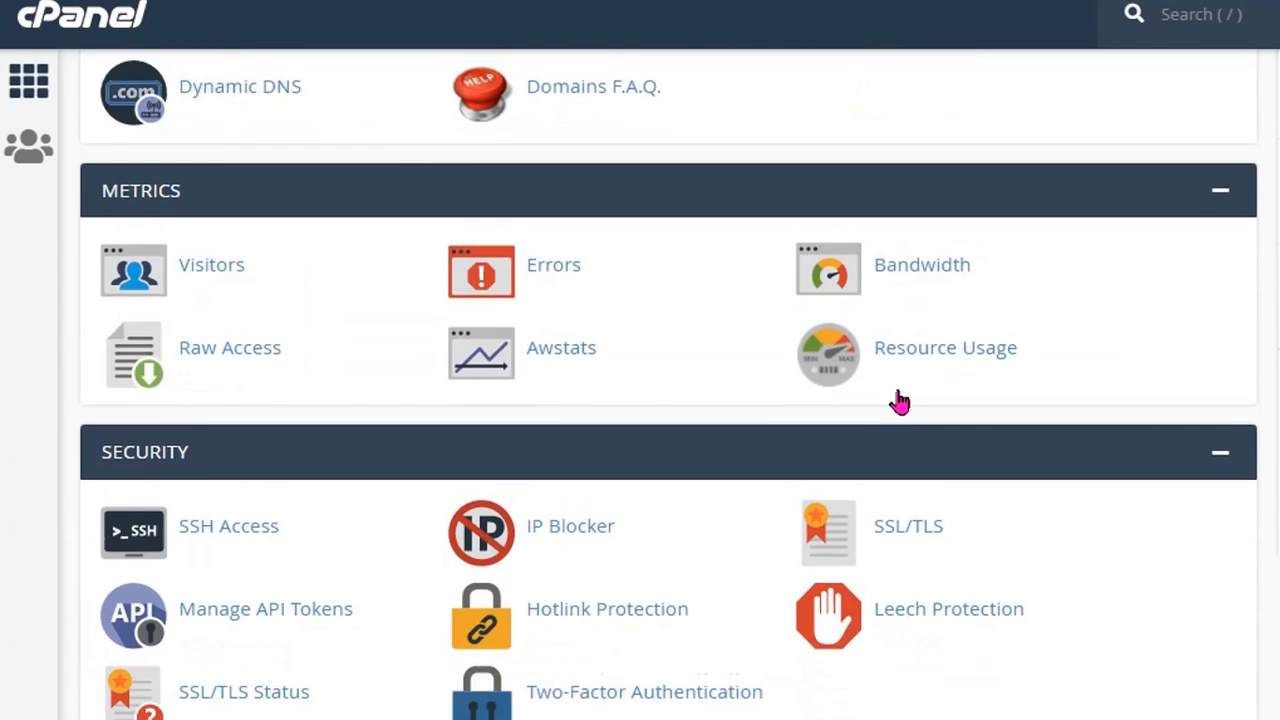
pyautogui.scroll(-2, 897, 400)
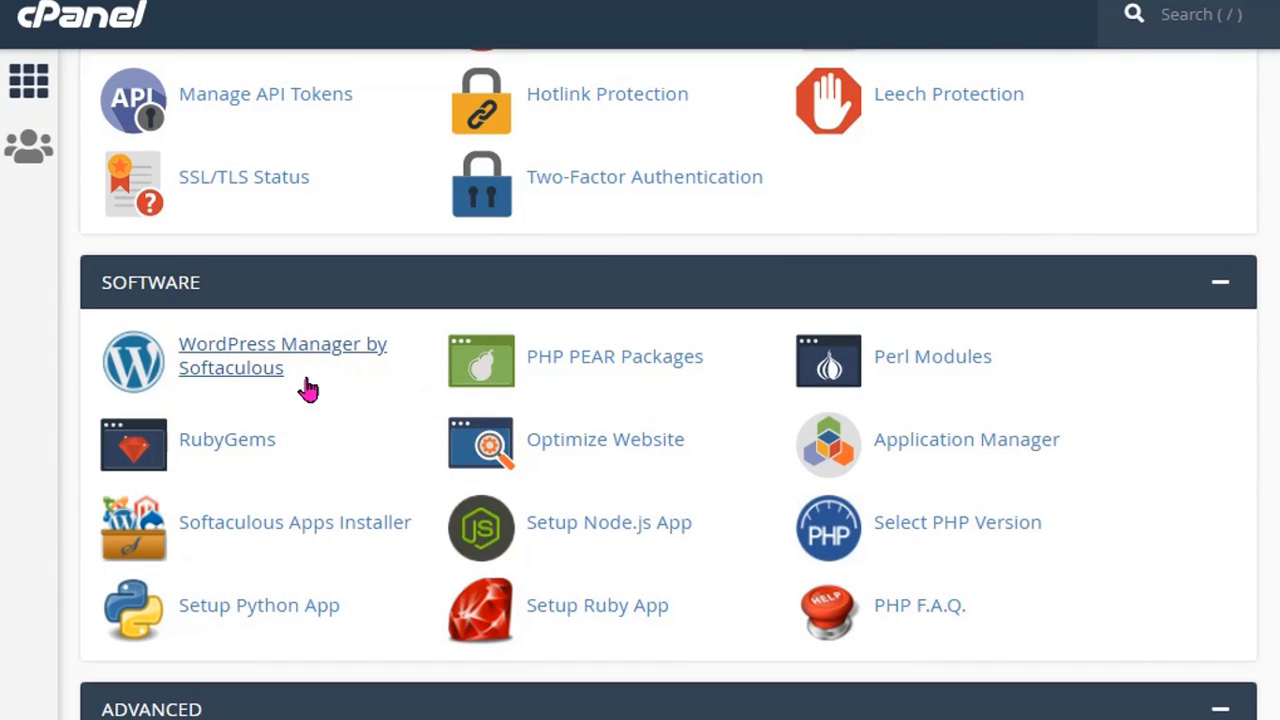
pyautogui.scroll(-9, 720, 394)
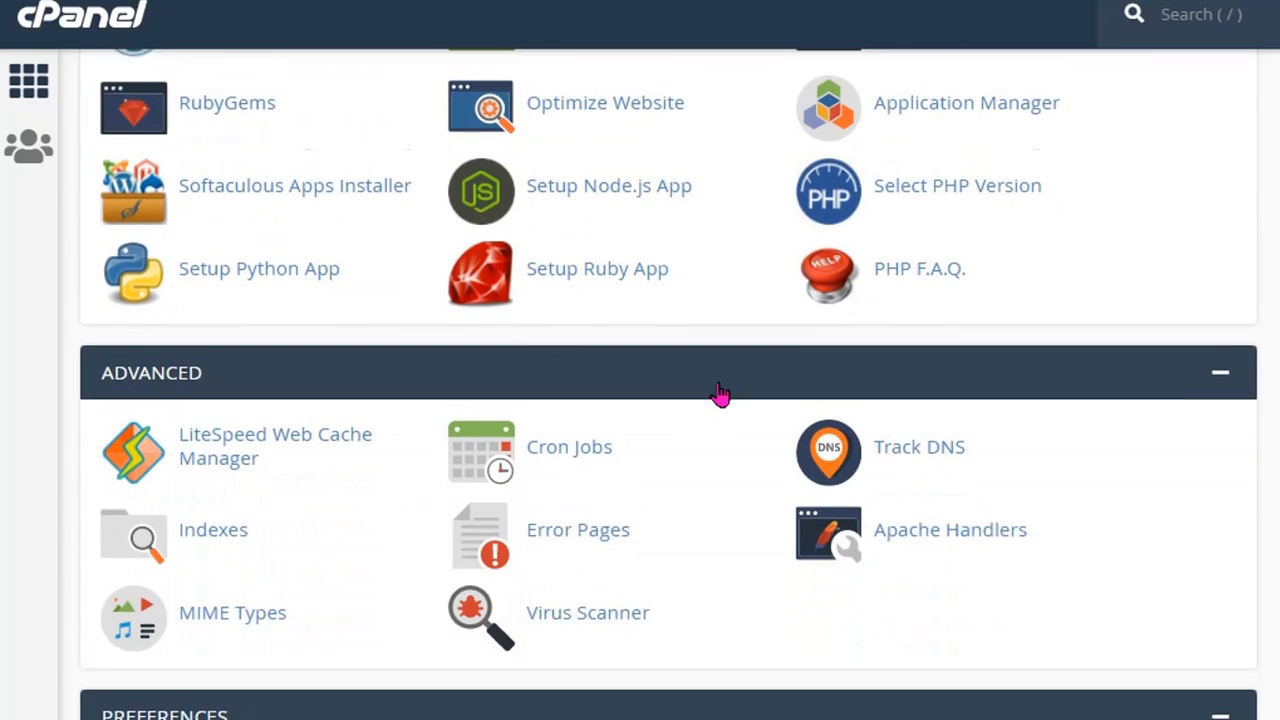
pyautogui.scroll(-4, 720, 394)
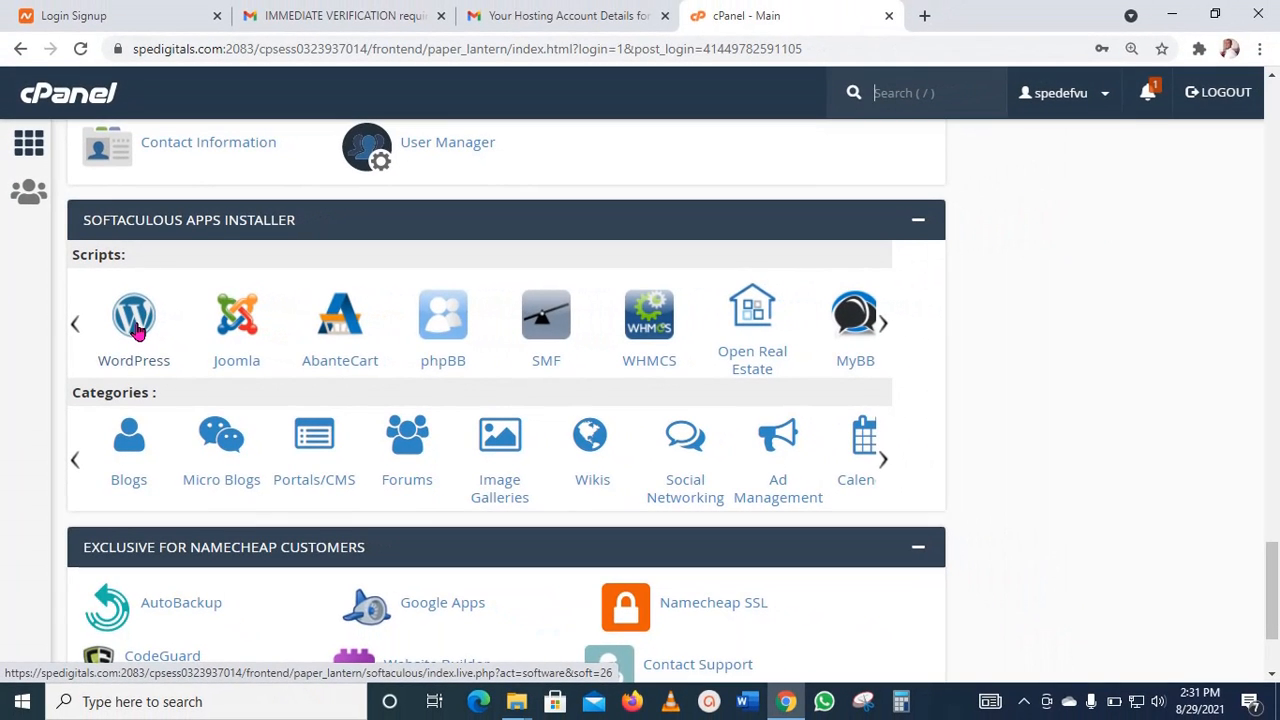
pyautogui.click(137, 331)
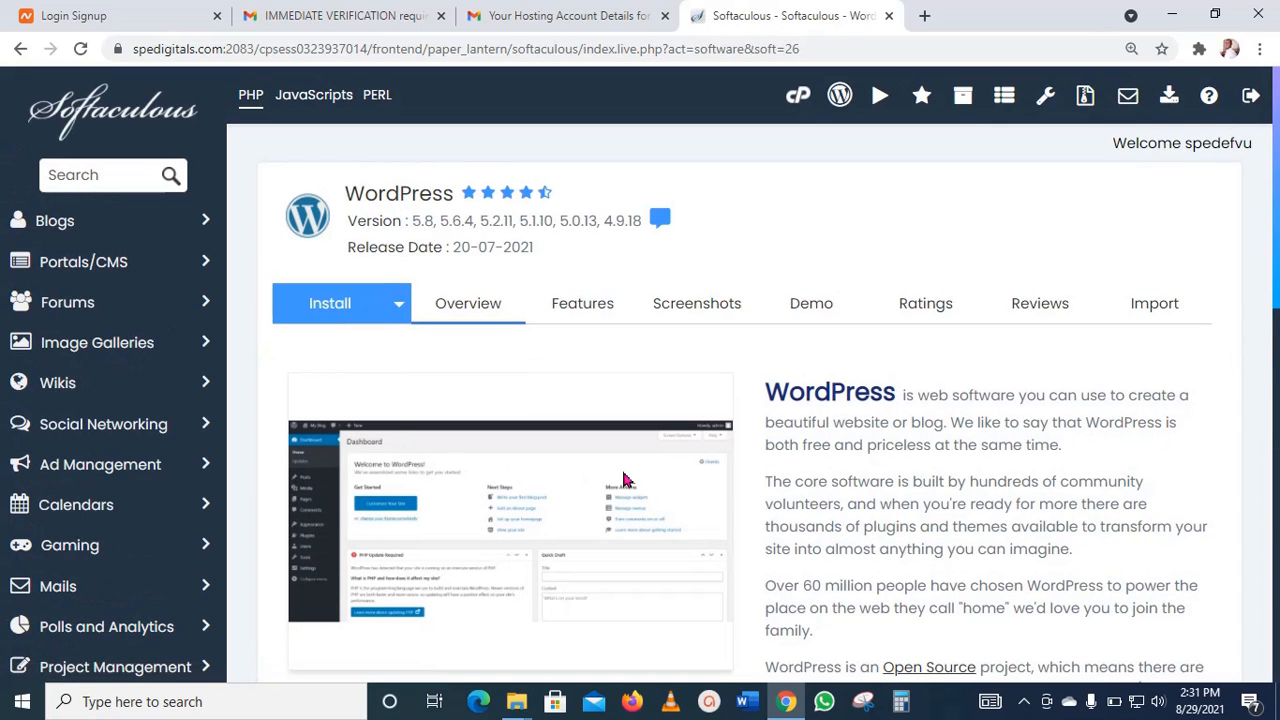
# Step: Look over the WordPress overview and current installations, and open the form for a new WordPress installation
pyautogui.scroll(-4, 622, 480)
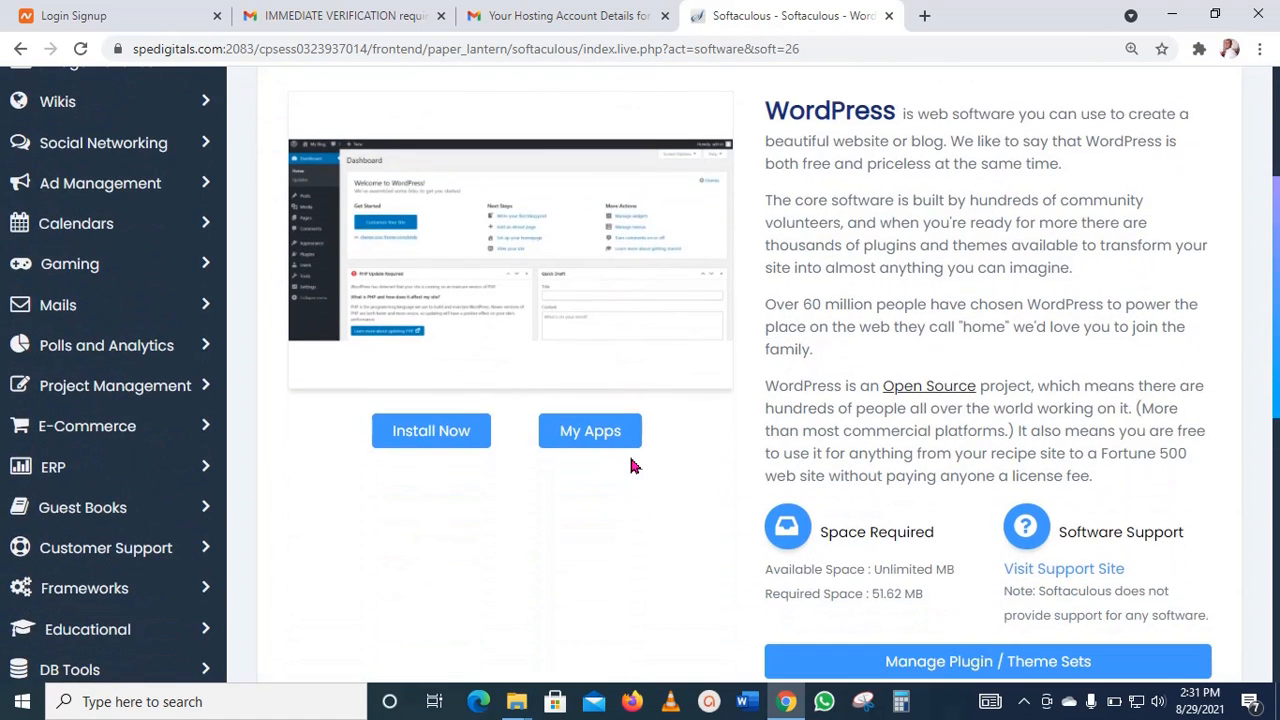
pyautogui.scroll(-1, 630, 455)
pyautogui.scroll(1, 630, 455)
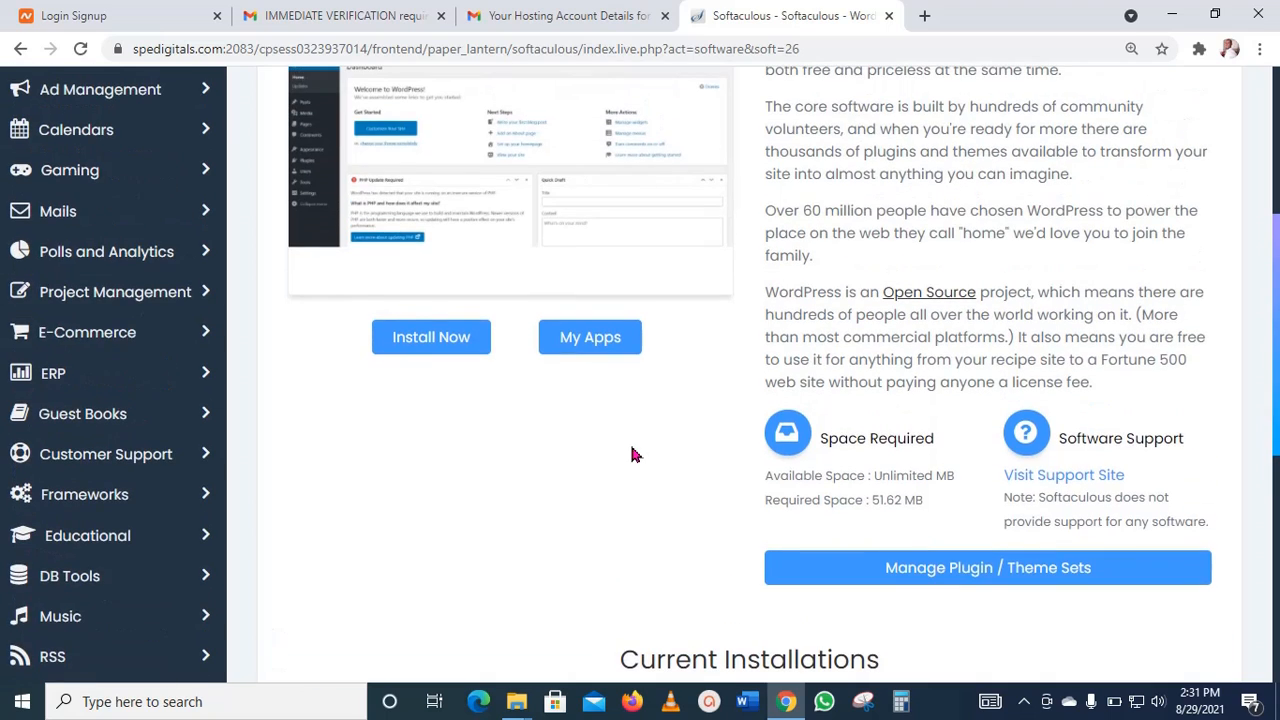
pyautogui.scroll(-6, 520, 457)
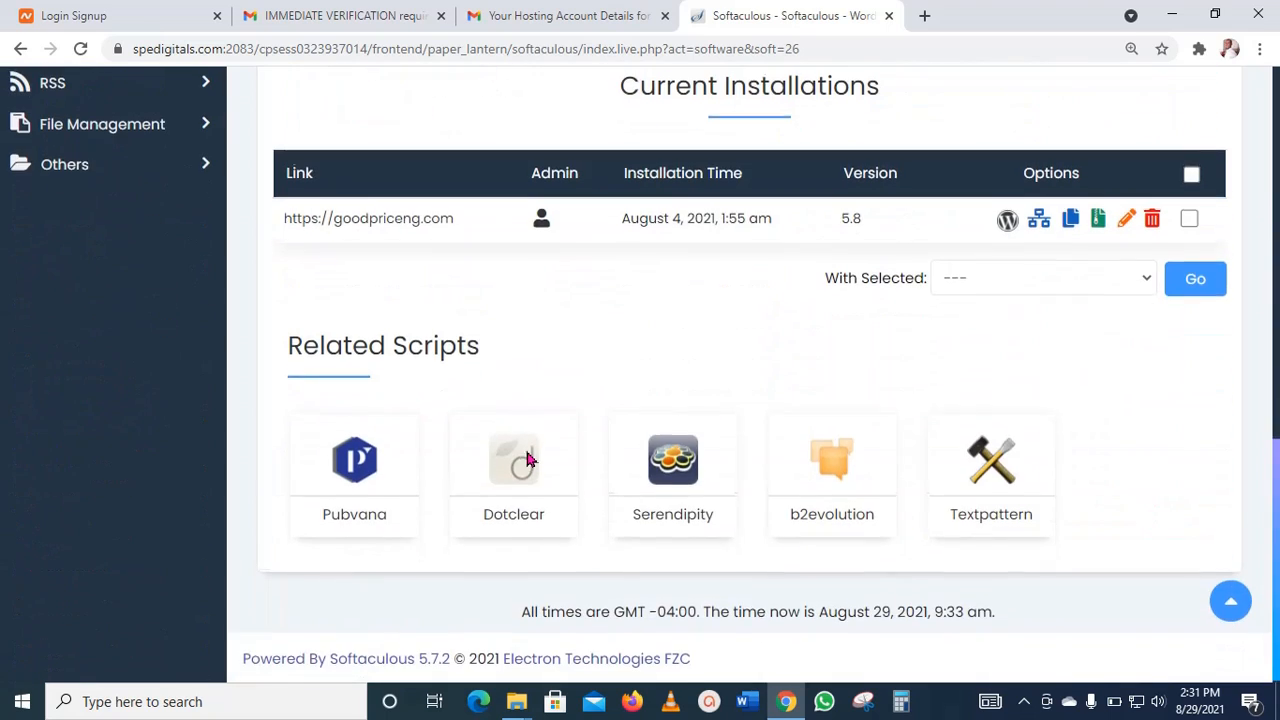
pyautogui.scroll(5, 527, 458)
pyautogui.scroll(3, 530, 459)
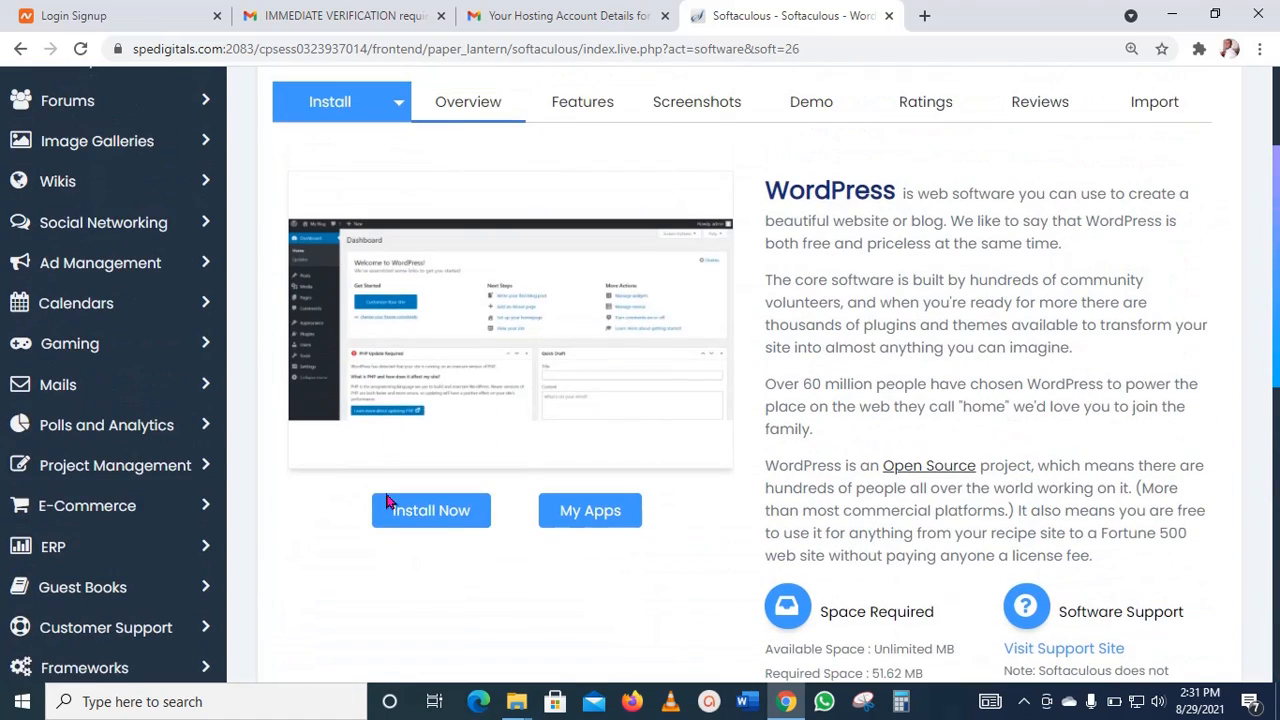
pyautogui.click(458, 522)
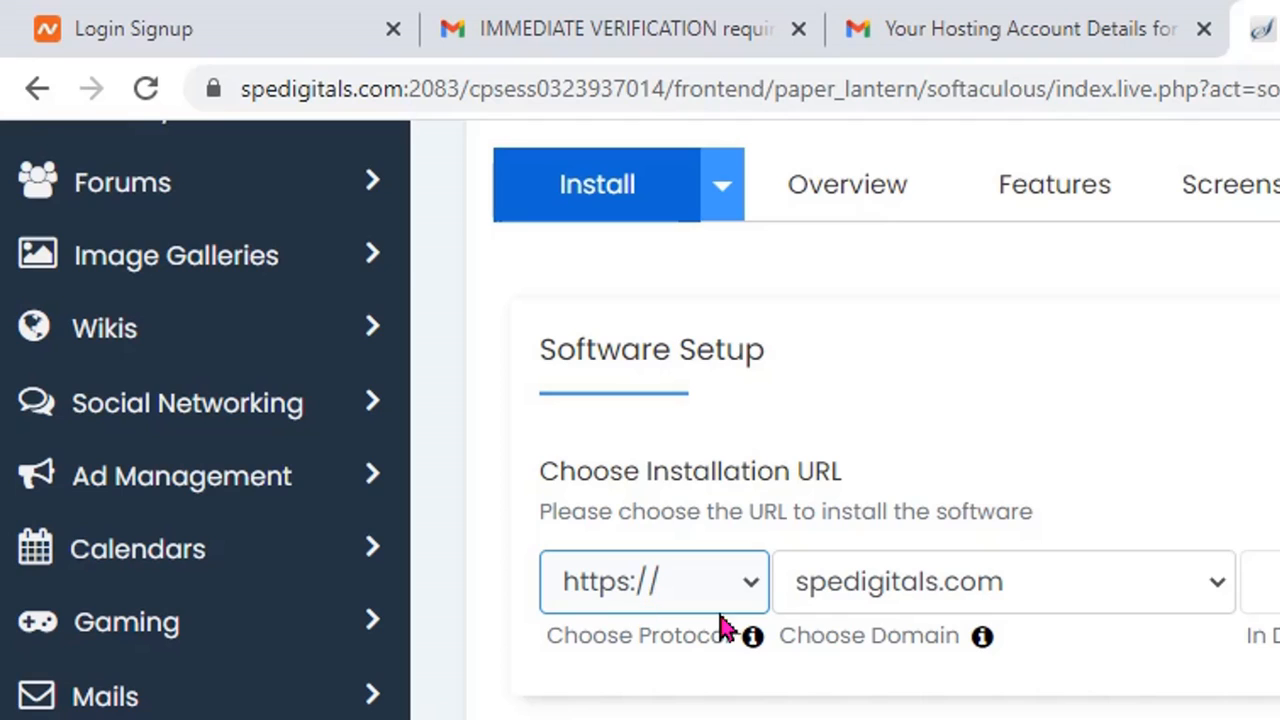
pyautogui.click(752, 583)
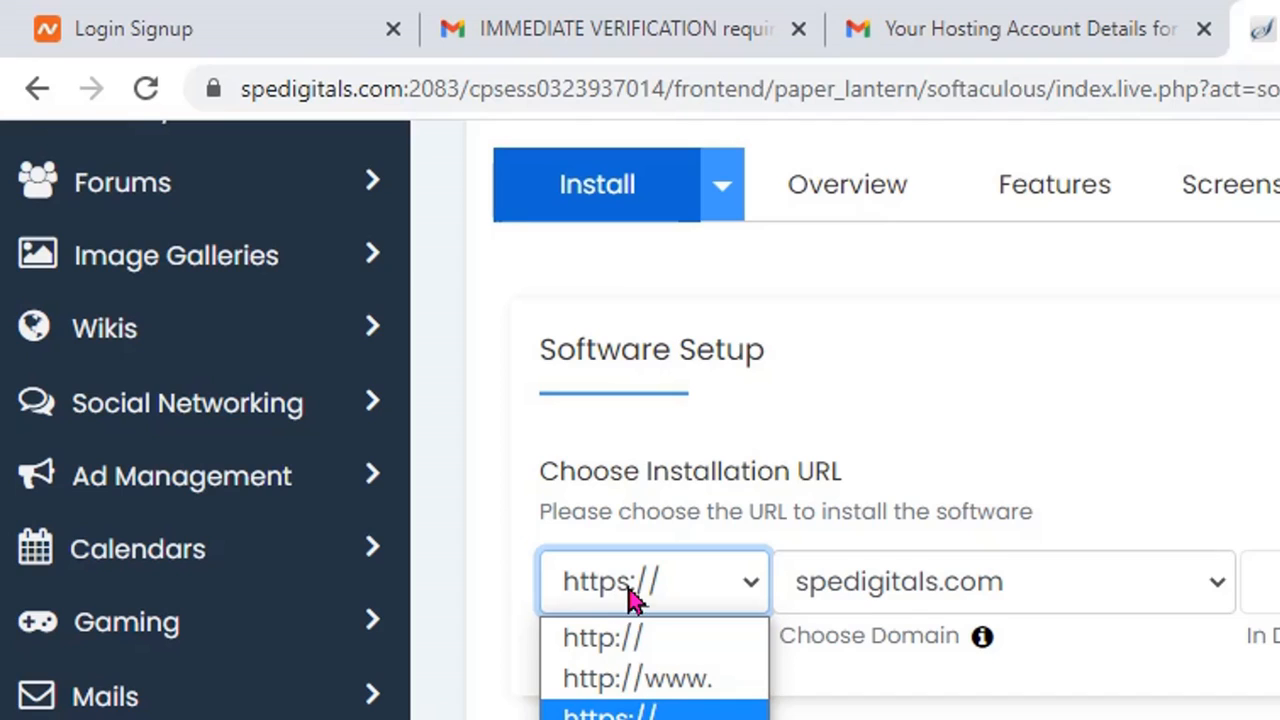
pyautogui.click(645, 655)
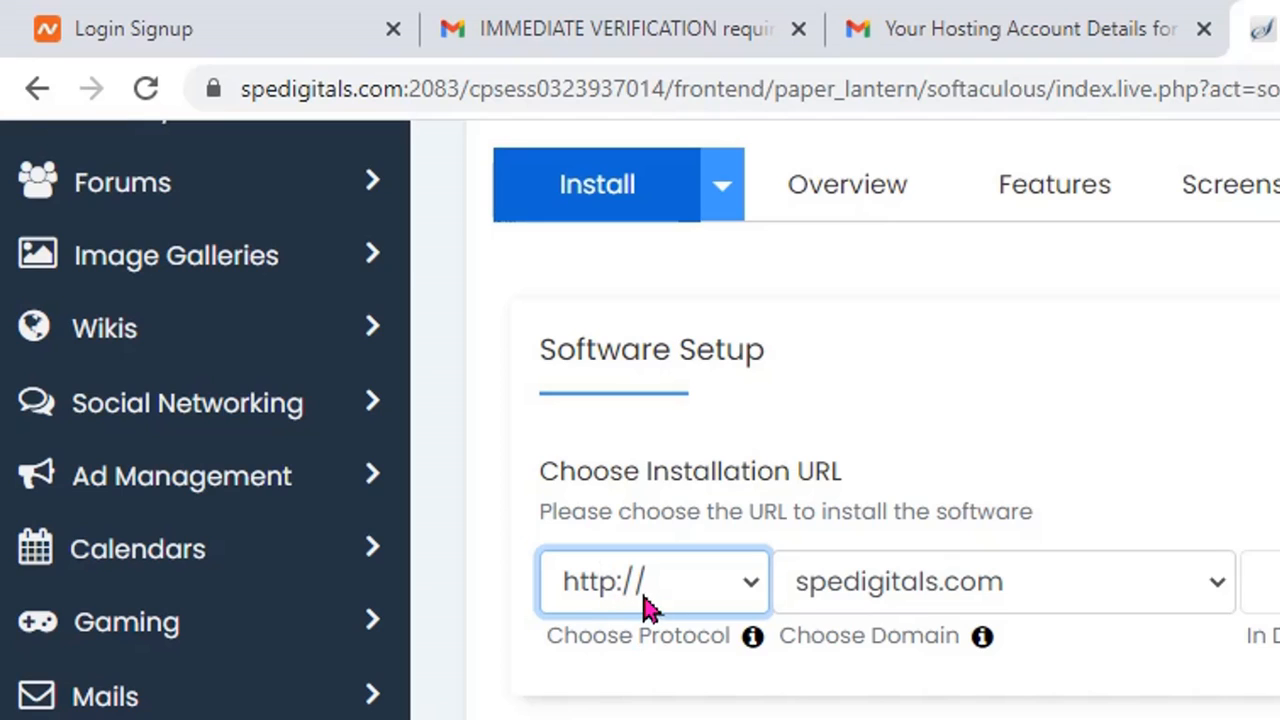
pyautogui.click(756, 590)
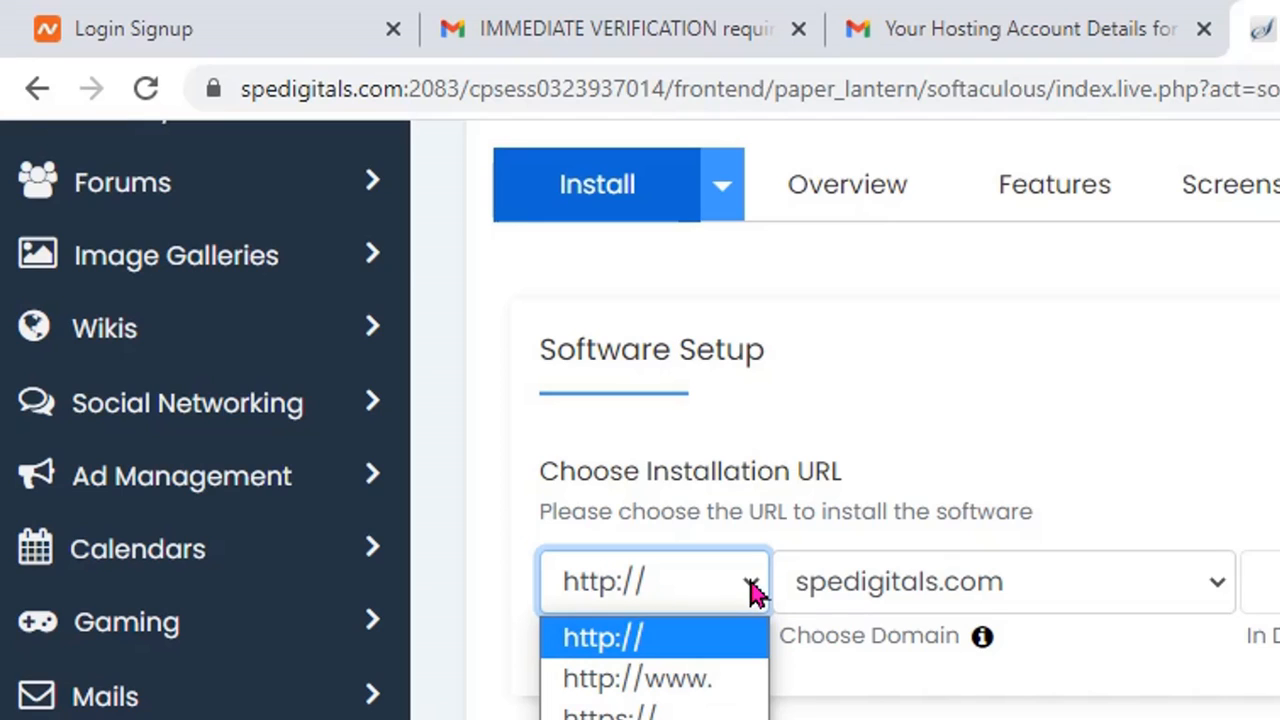
pyautogui.click(655, 713)
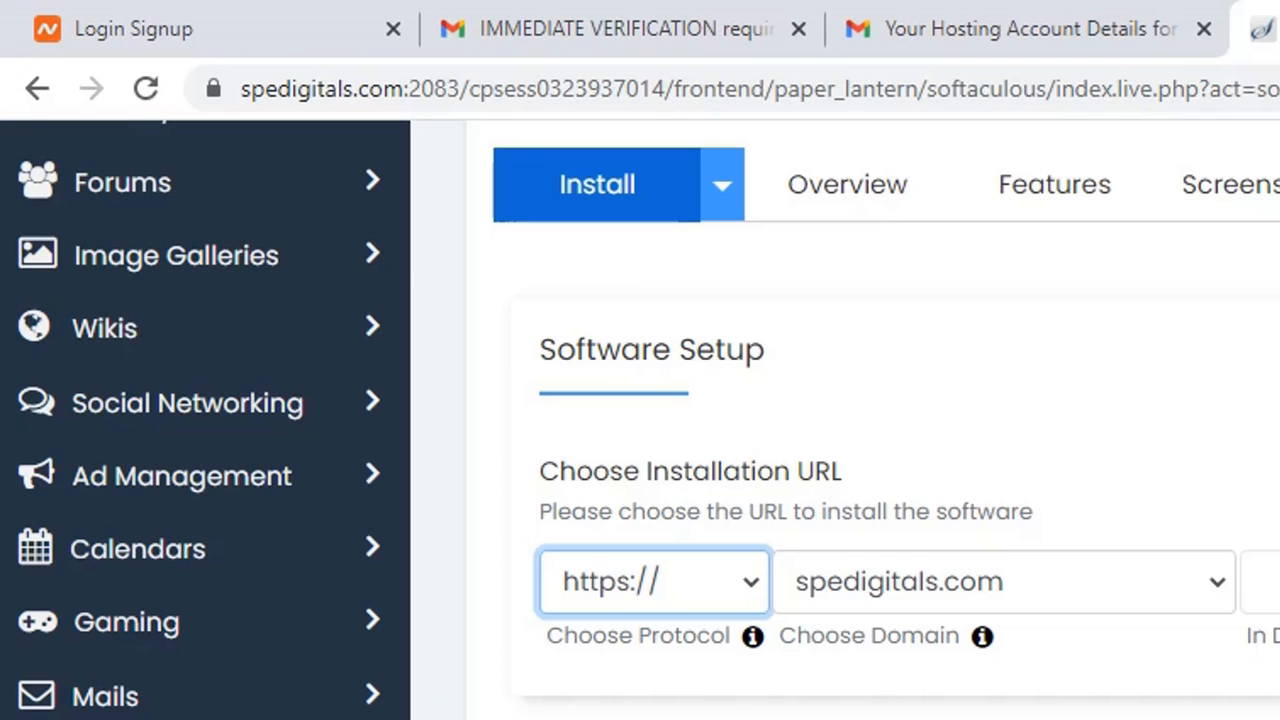
# Step: Open goodpriceng.com in a new tab, check its secure connection in the address, and return to the WordPress installation form
pyautogui.hotkey('ctrl', 't')
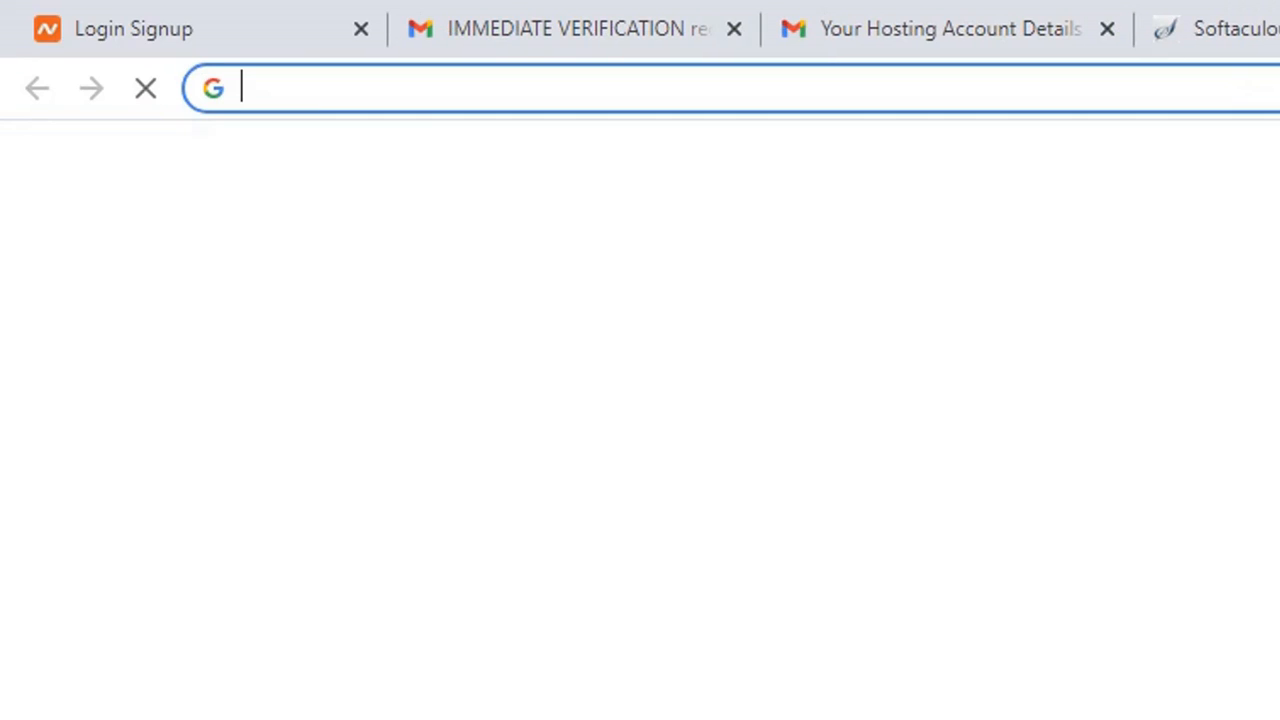
pyautogui.write('g')
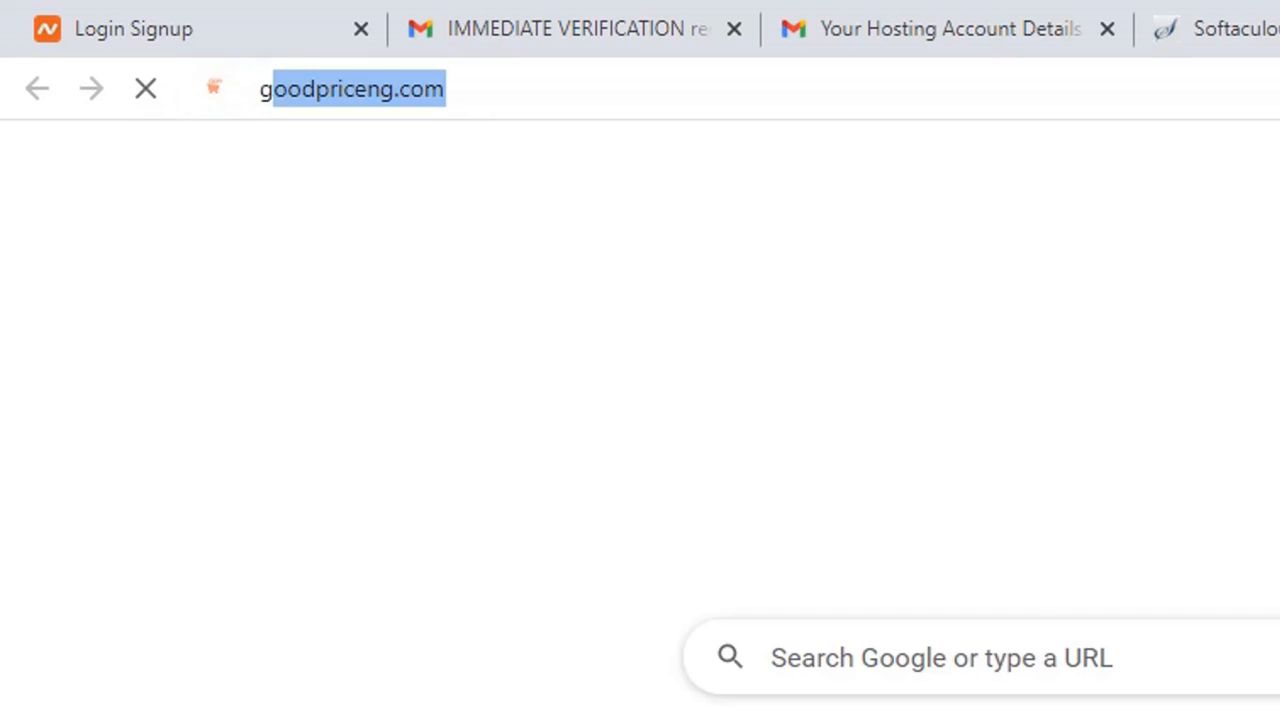
pyautogui.press('Return')
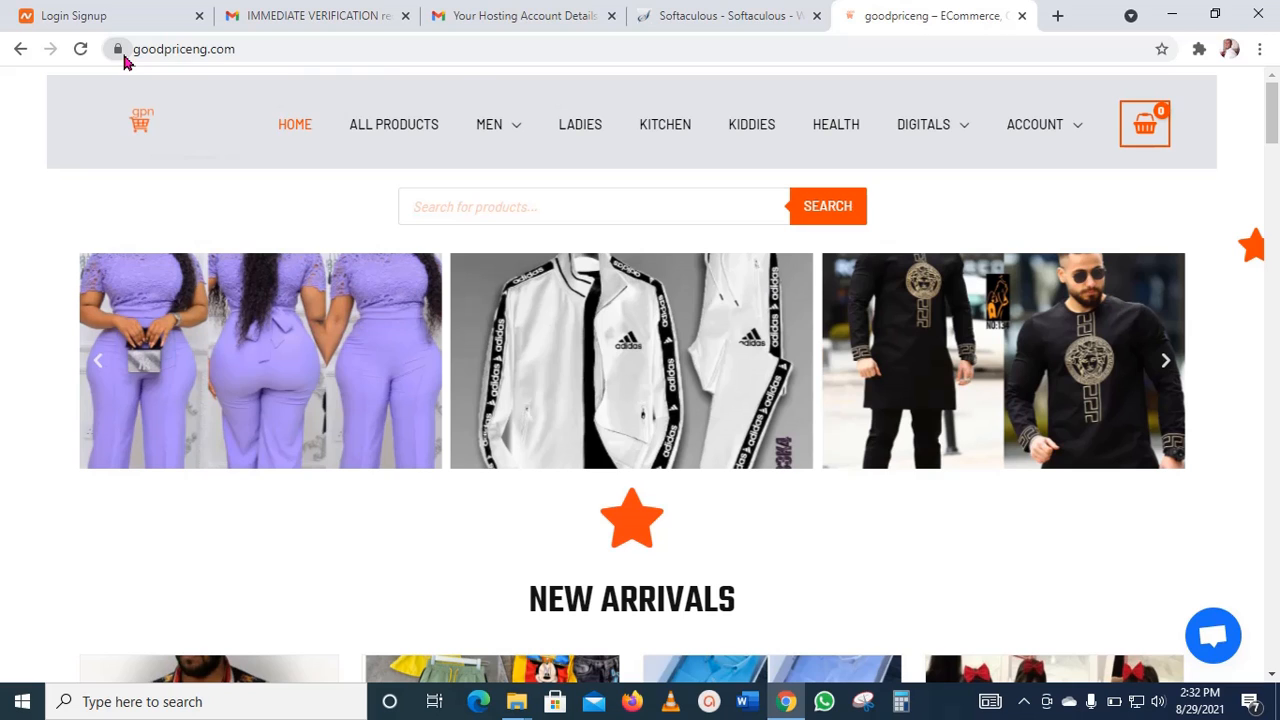
pyautogui.click(706, 16)
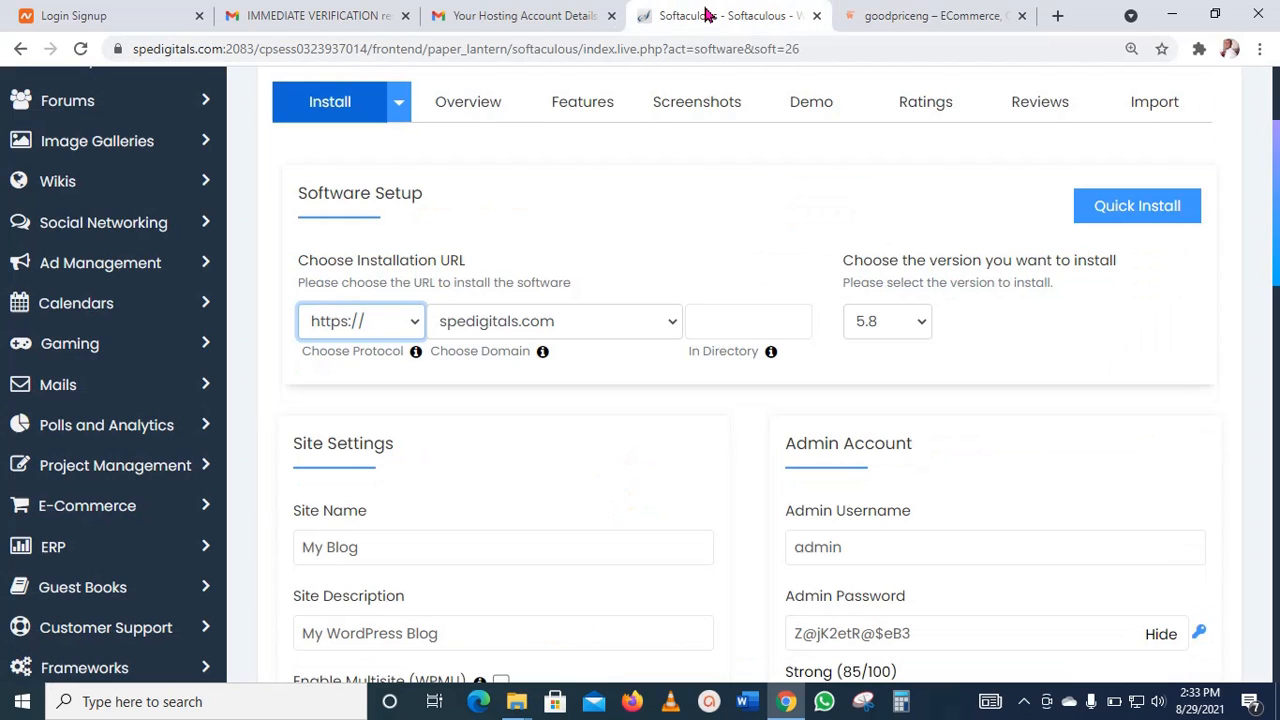
# Step: Check the list of available WordPress versions, keep 5.8, and look over the site settings and admin account fields
pyautogui.click(924, 324)
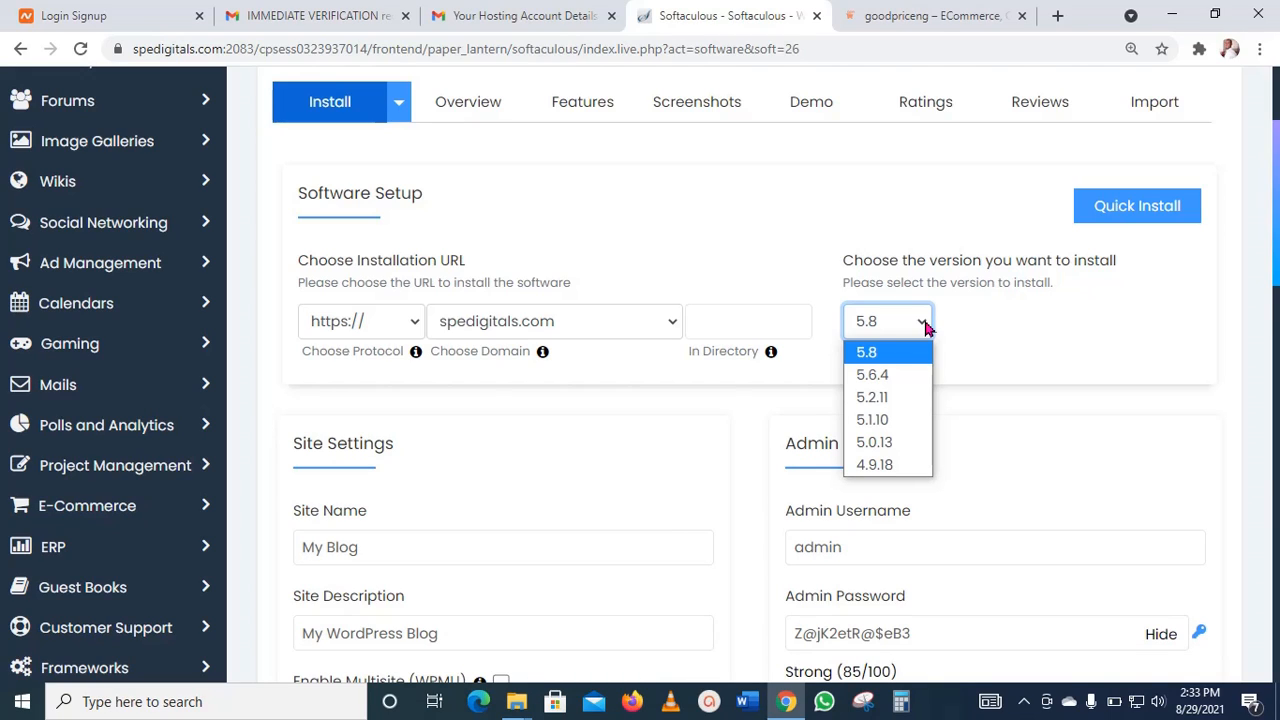
pyautogui.click(926, 325)
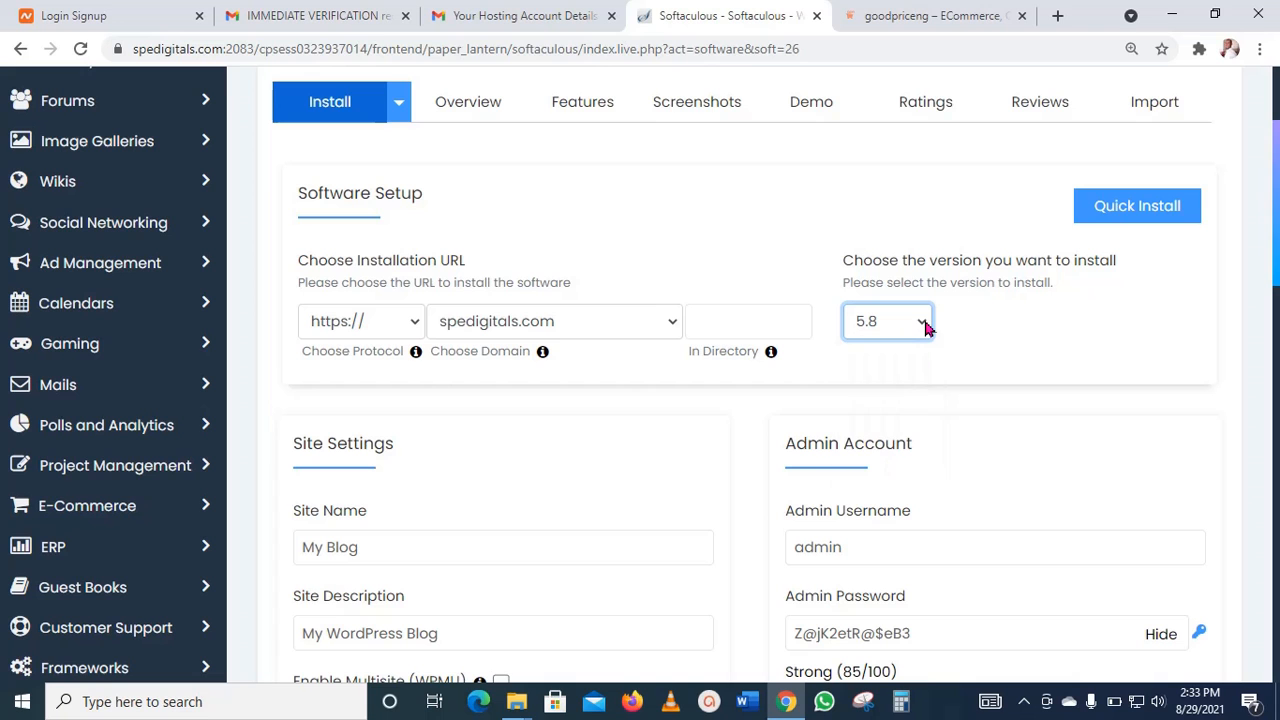
pyautogui.scroll(-5, 669, 445)
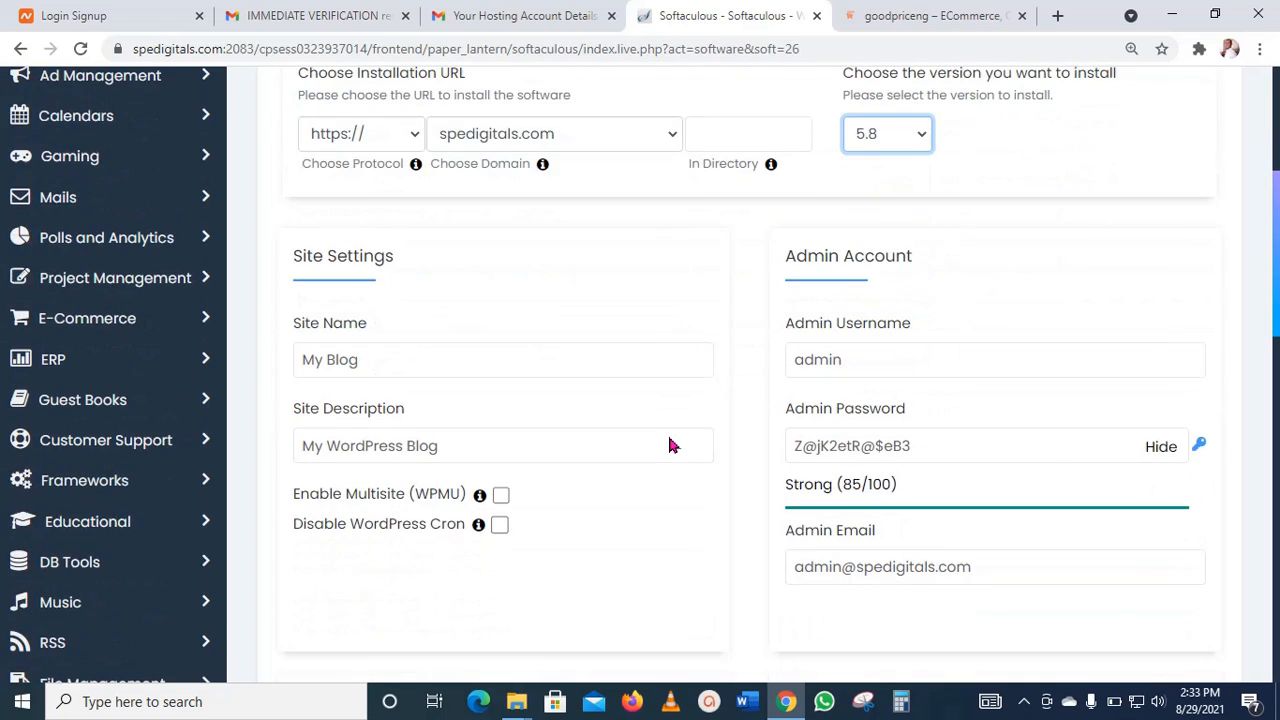
pyautogui.scroll(2, 760, 450)
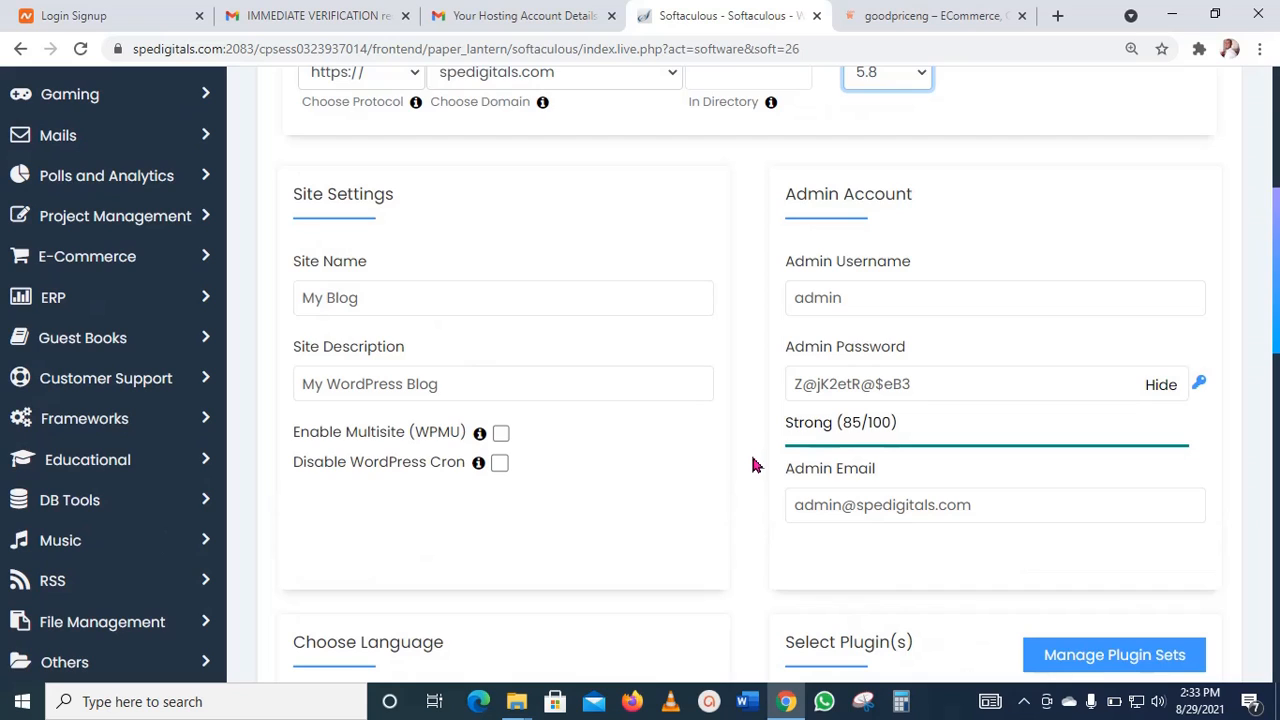
# Step: Hide the suggested admin password in the Admin Account section and replace it with a custom admin password
pyautogui.click(937, 385)
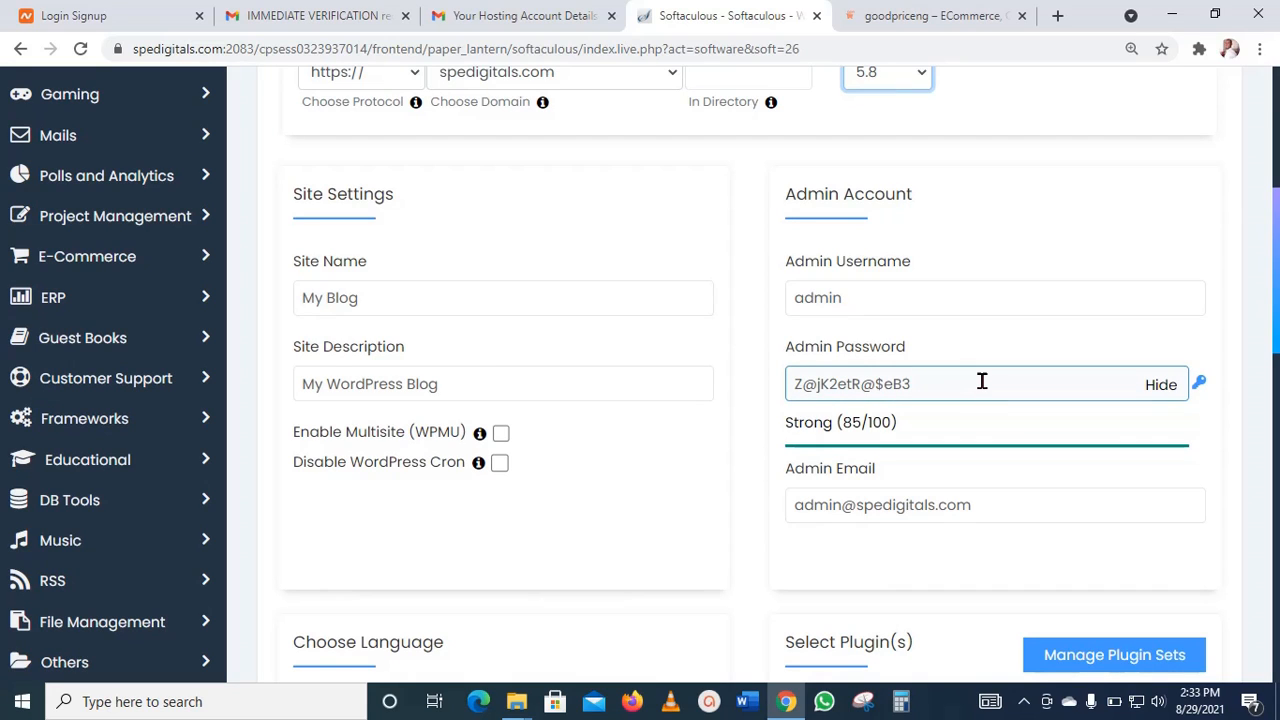
pyautogui.scroll(-1, 568, 372)
pyautogui.click(943, 397)
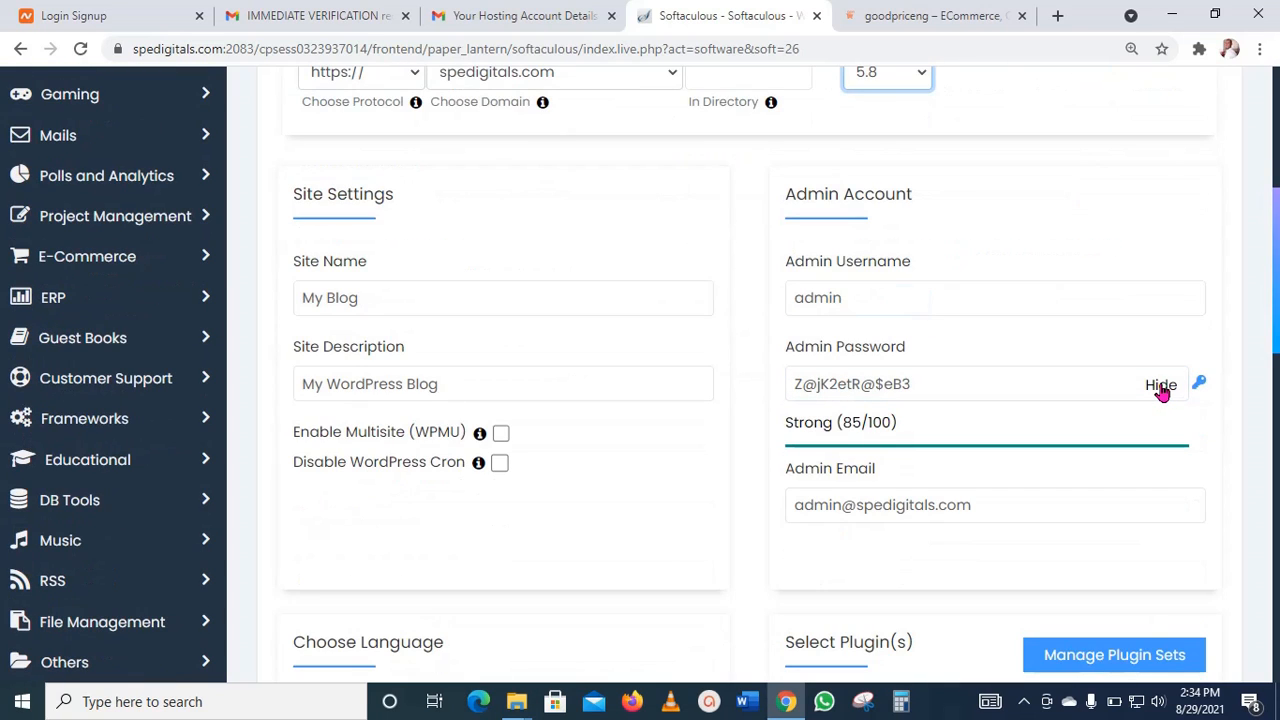
pyautogui.click(942, 381)
pyautogui.moveTo(968, 381); pyautogui.dragTo(789, 383)
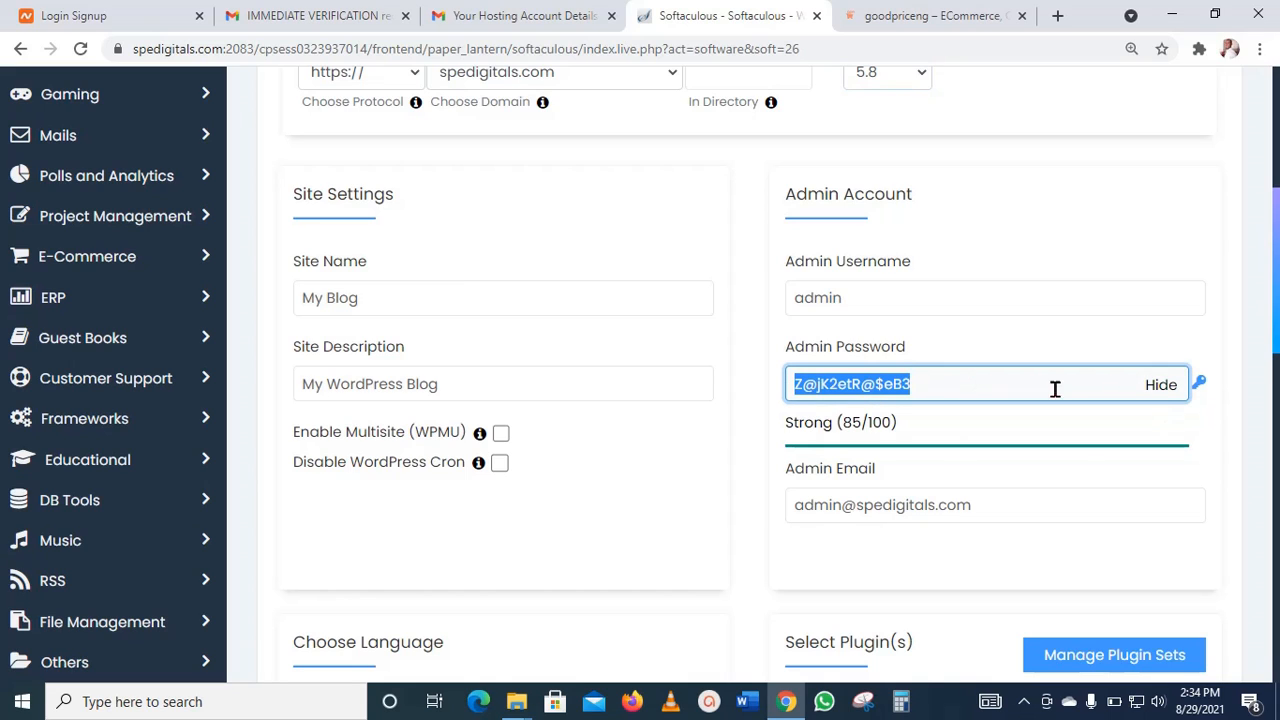
pyautogui.click(1161, 386)
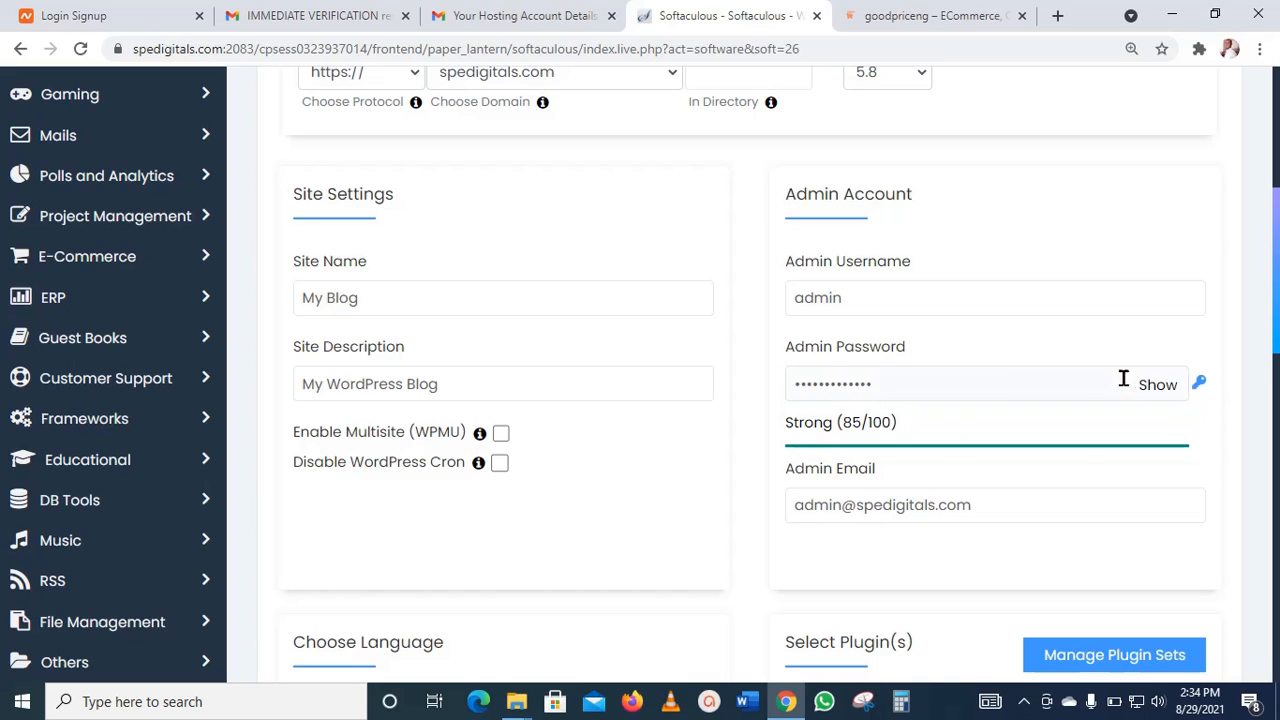
pyautogui.moveTo(929, 383); pyautogui.dragTo(755, 395)
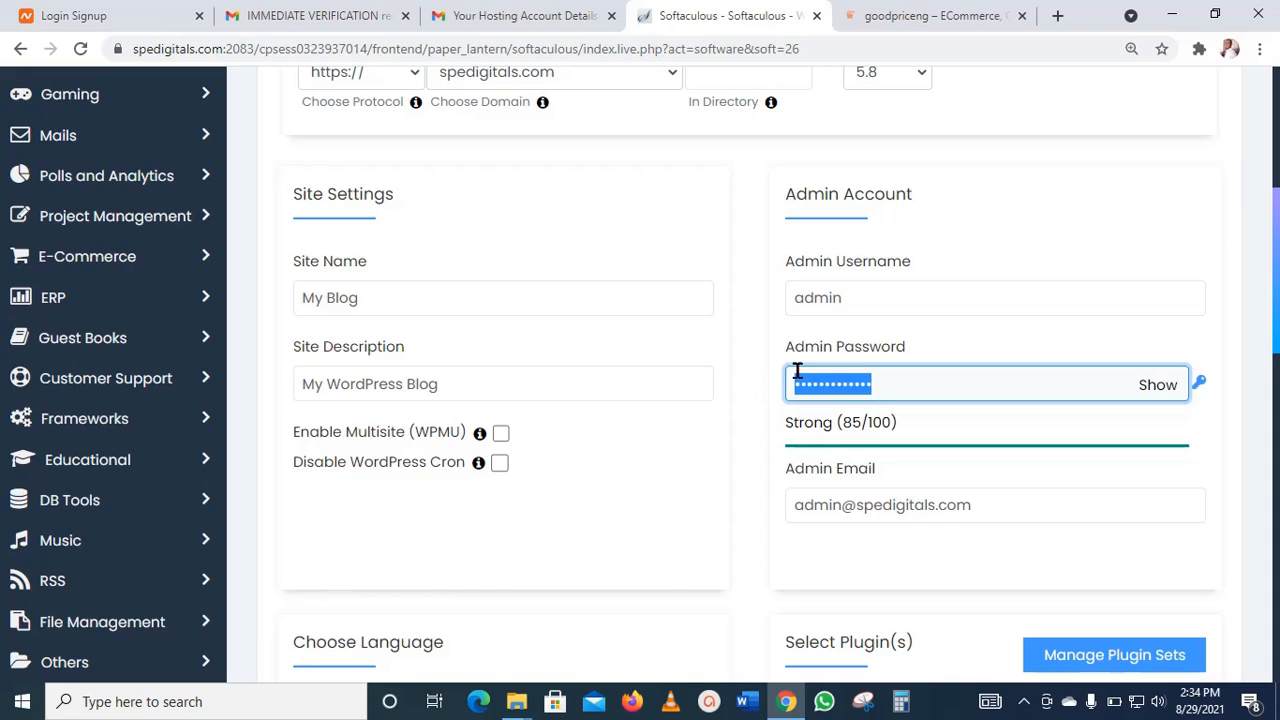
pyautogui.write('a')
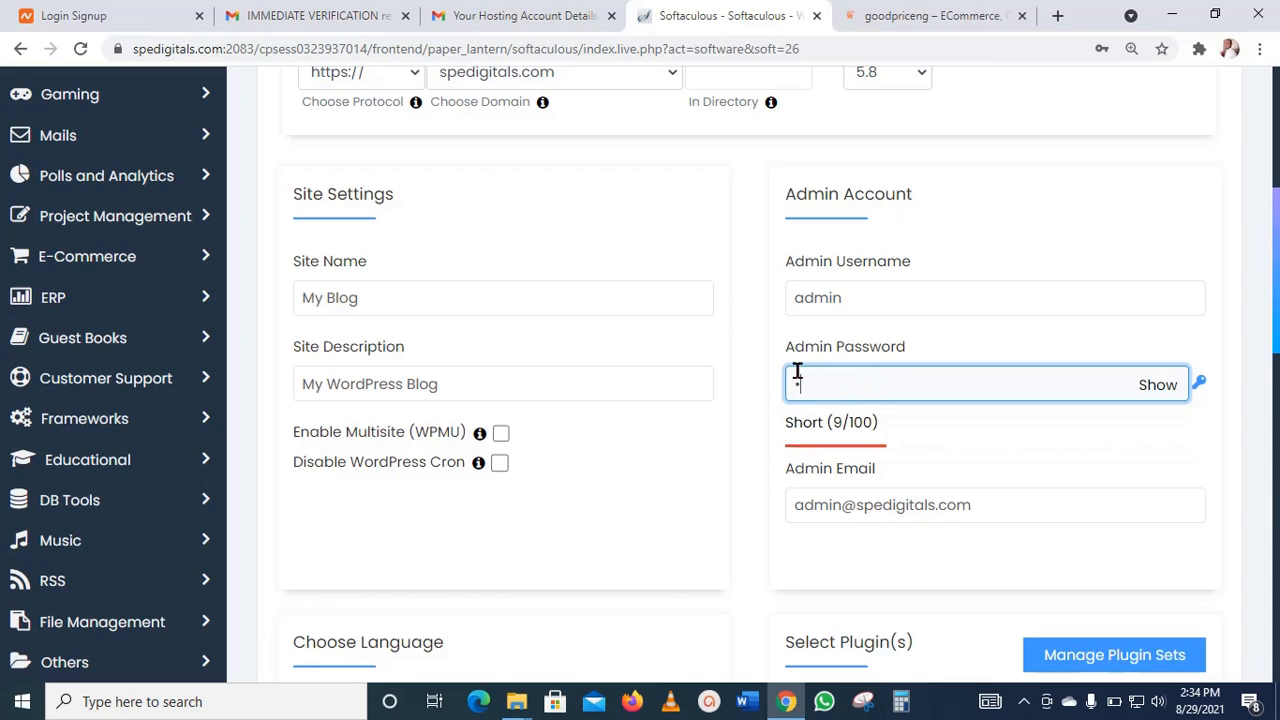
pyautogui.write('••••••')
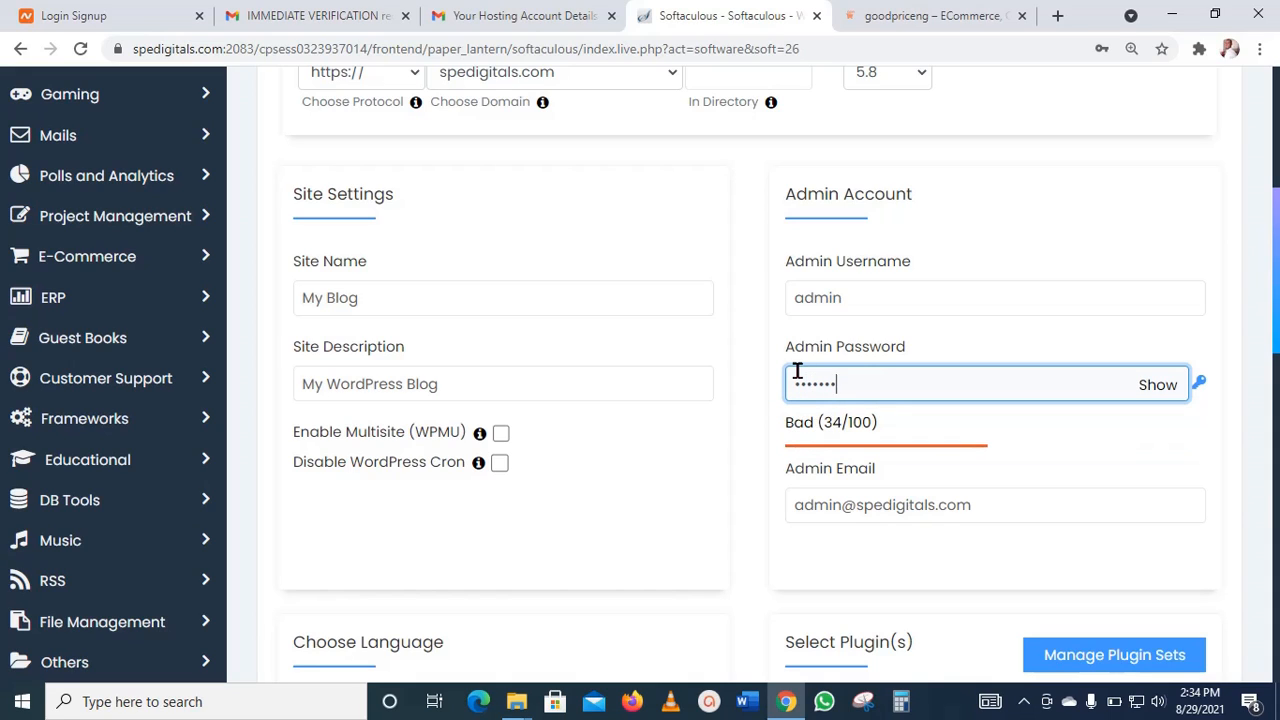
pyautogui.write('••••')
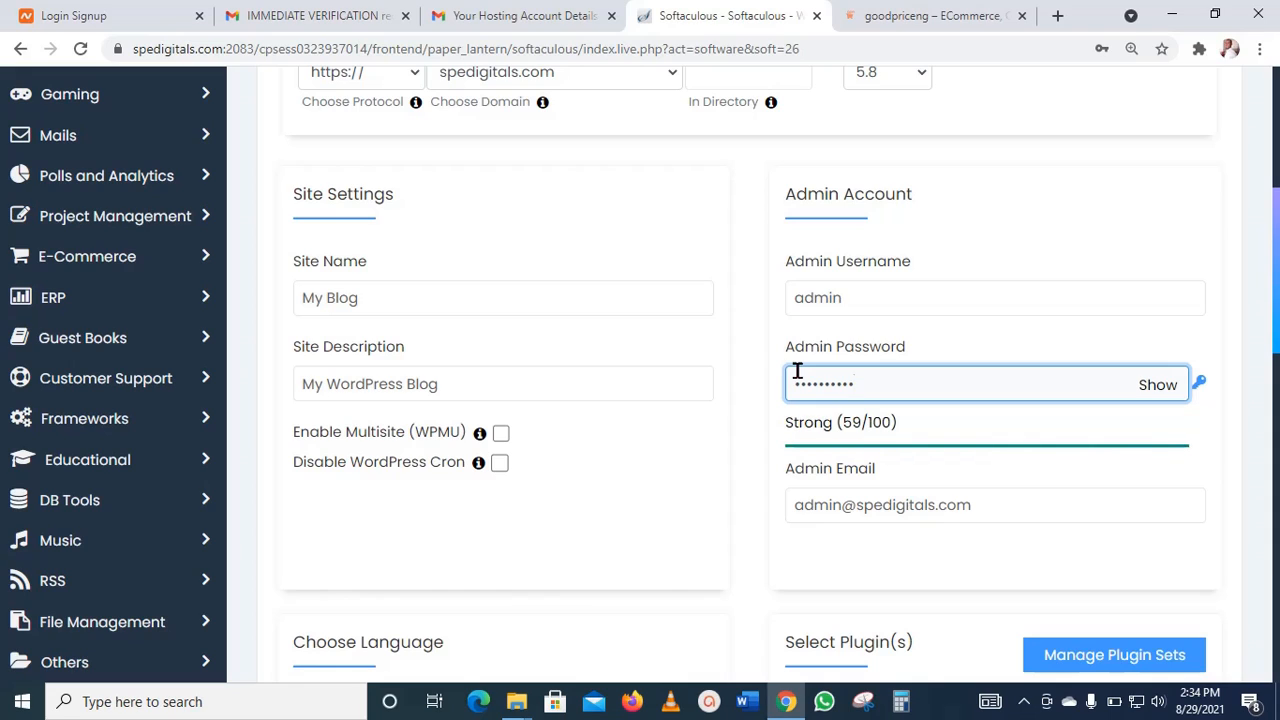
pyautogui.write('••••')
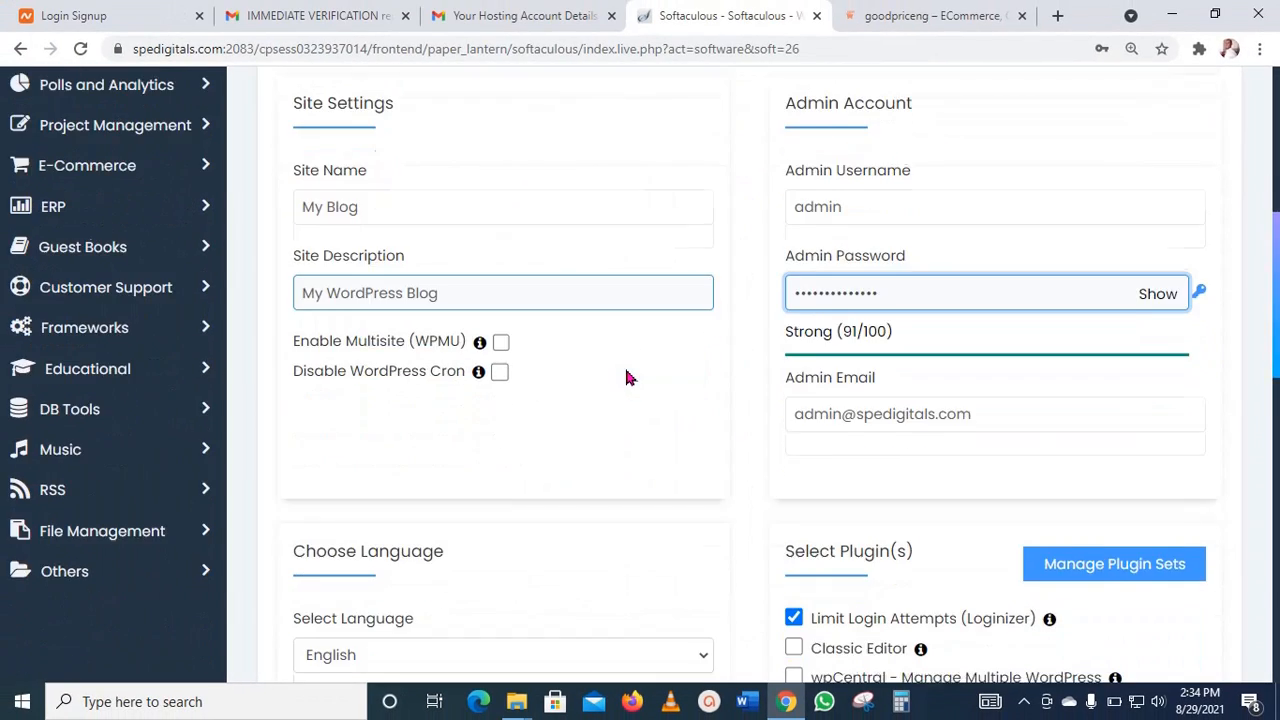
# Step: Start the WordPress installation with the remaining default settings and dismiss the browser's offer to save the password
pyautogui.scroll(-1, 625, 377)
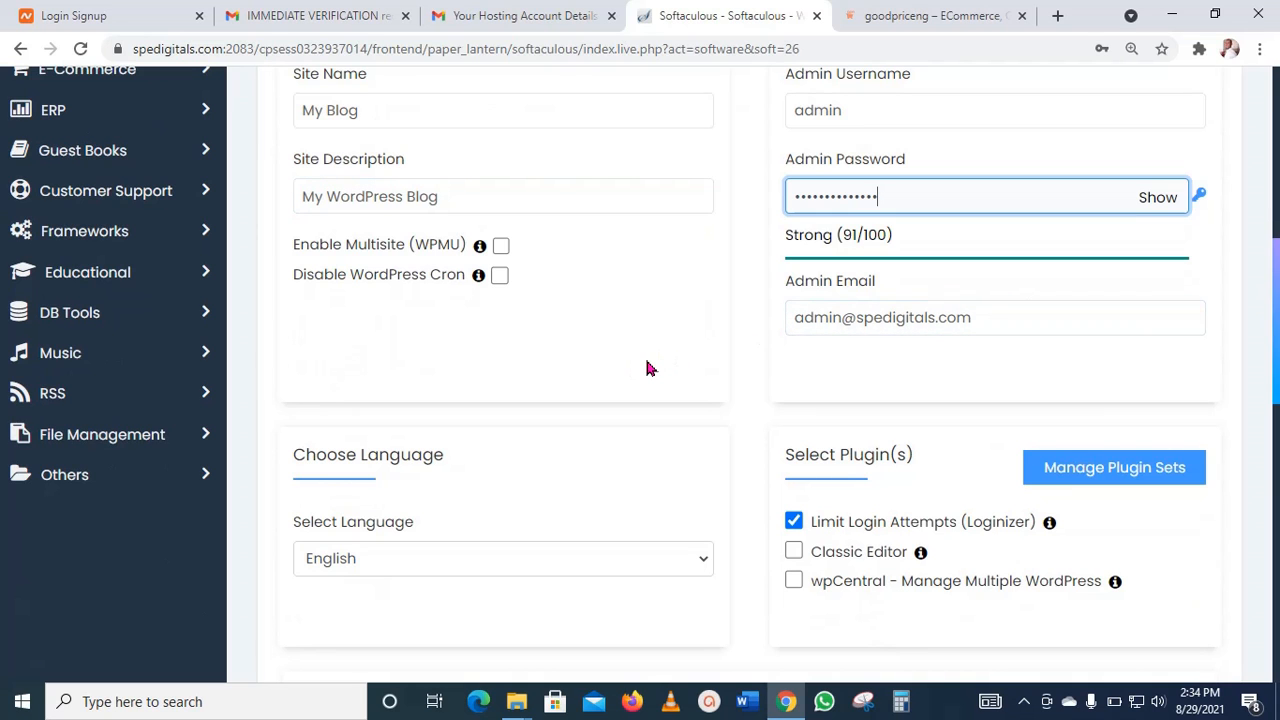
pyautogui.scroll(-5, 649, 366)
pyautogui.scroll(-5, 649, 366)
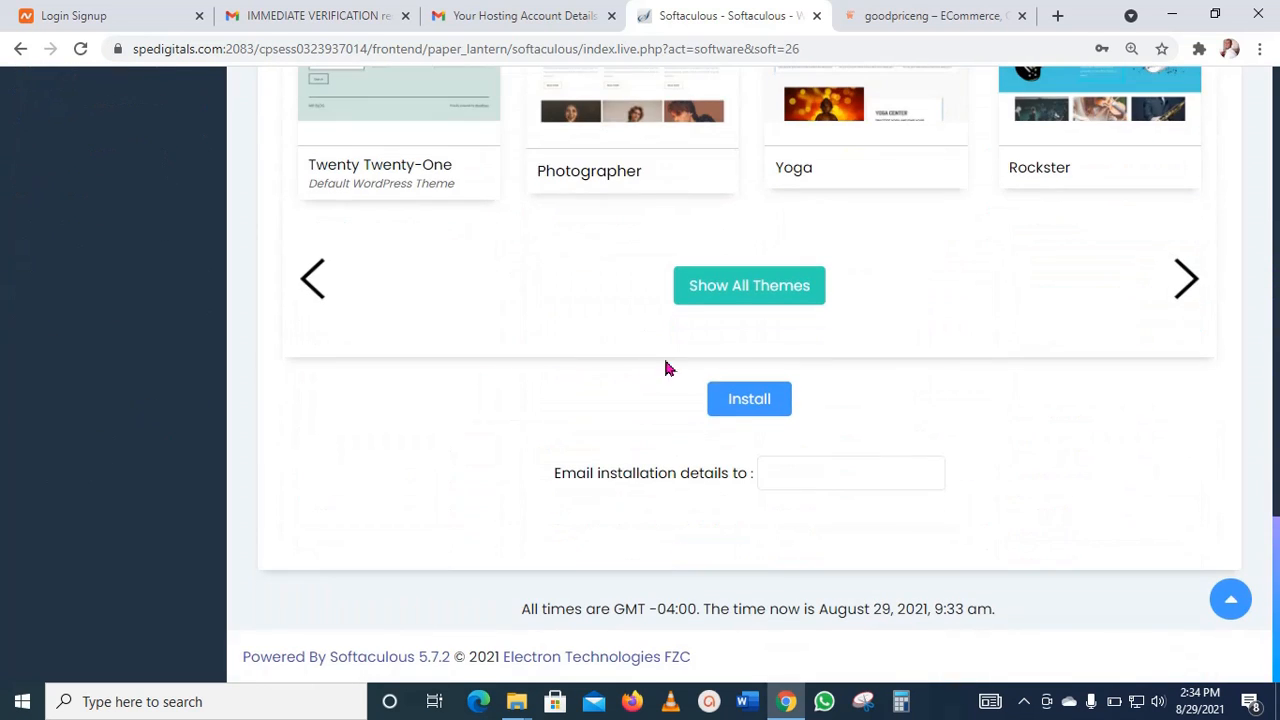
pyautogui.click(740, 402)
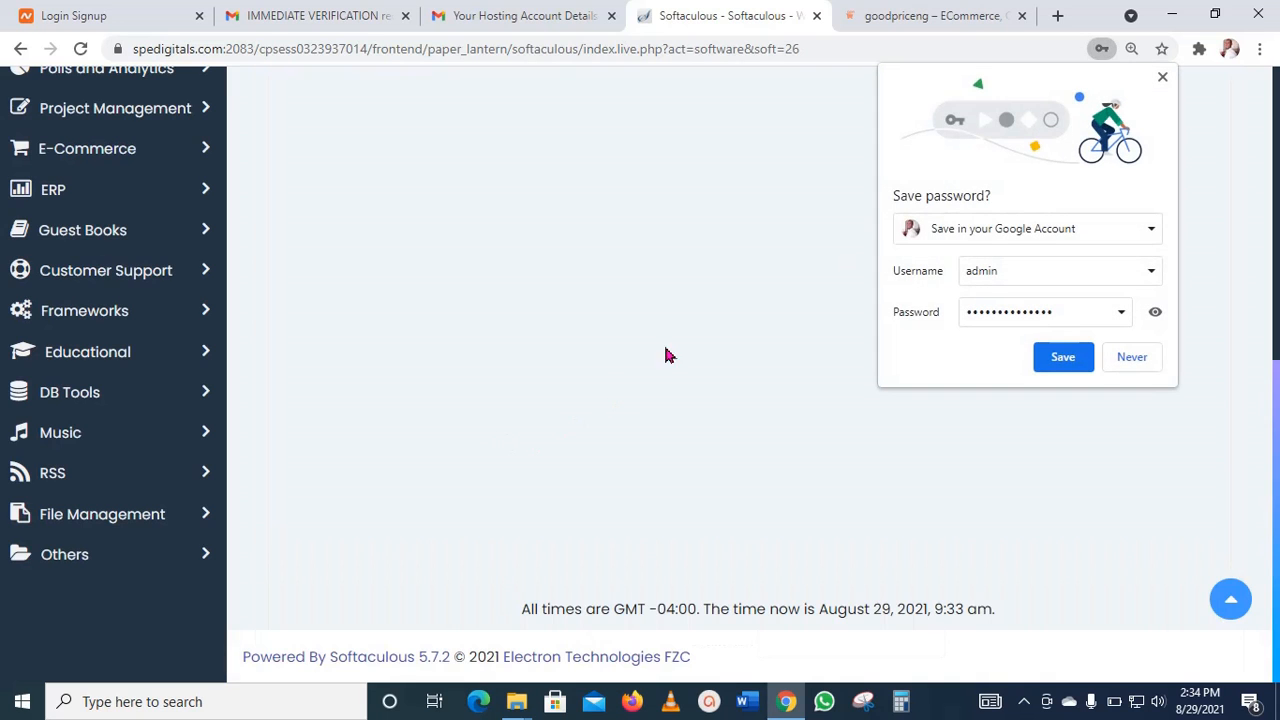
pyautogui.click(1162, 77)
# Step: From the installation result page, open the new site spedigitals.com and its administrative URL in separate tabs
pyautogui.scroll(2, 686, 275)
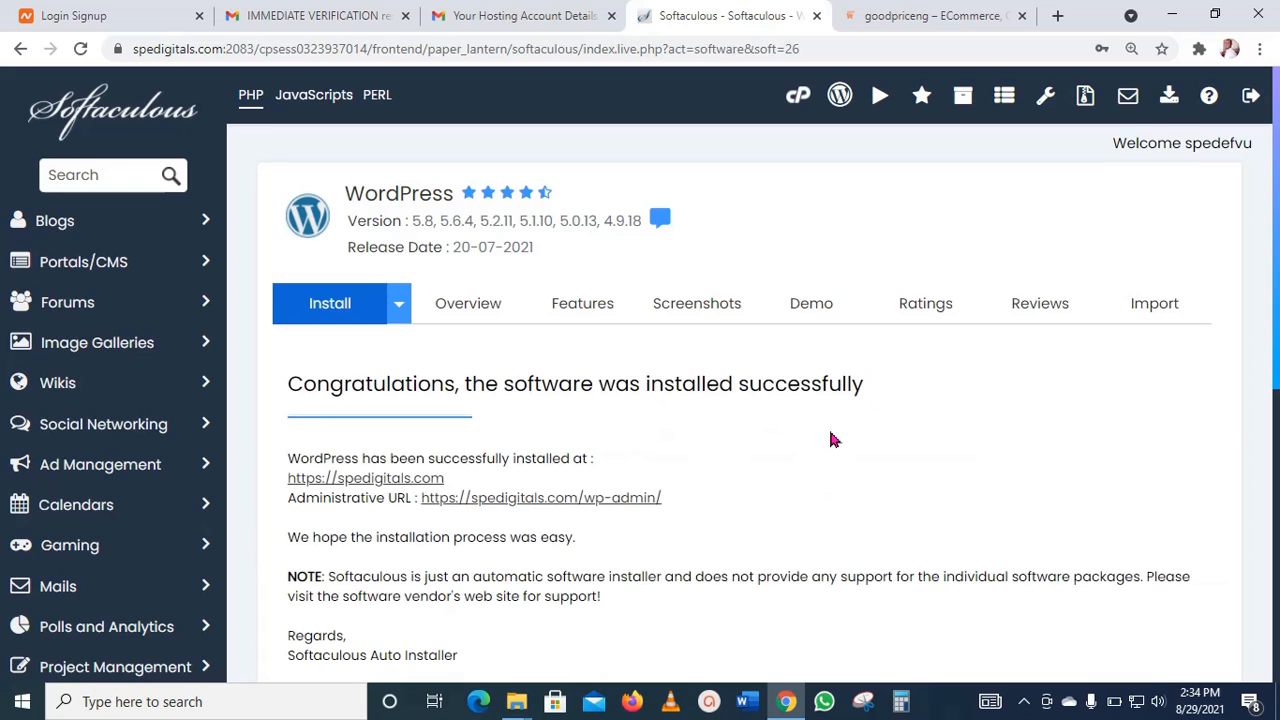
pyautogui.scroll(-2, 788, 446)
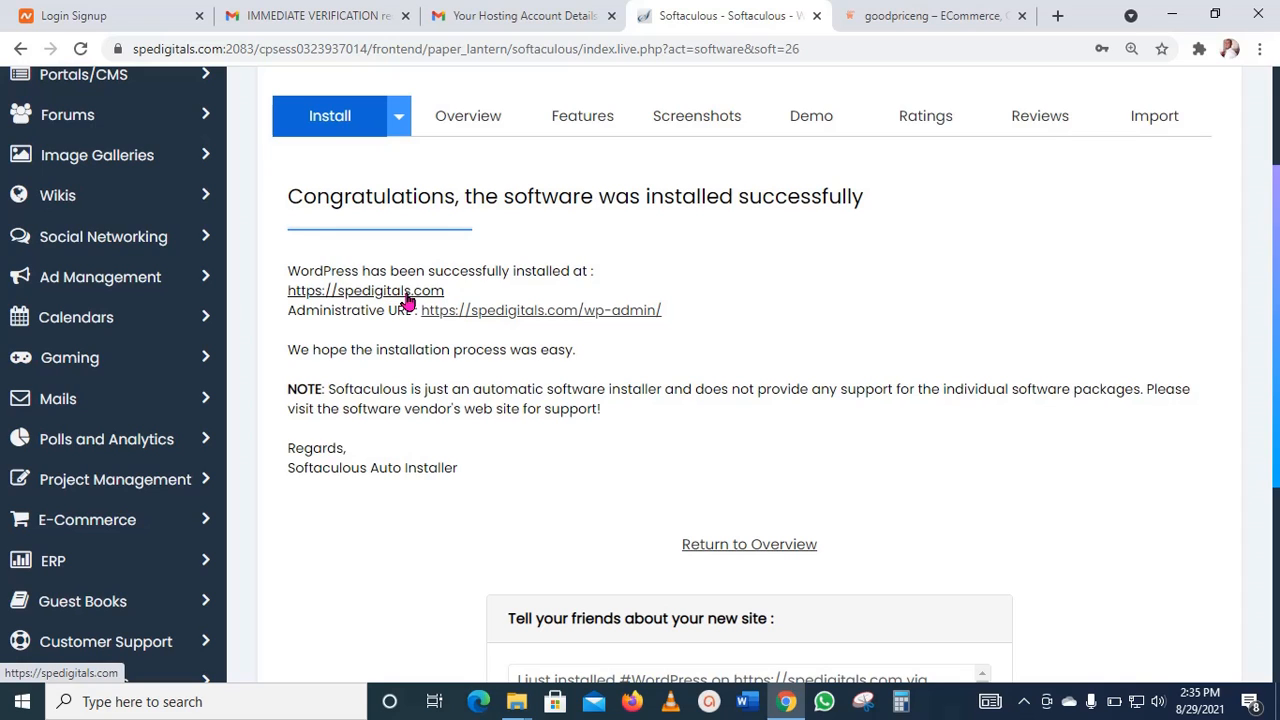
pyautogui.rightClick(407, 296)
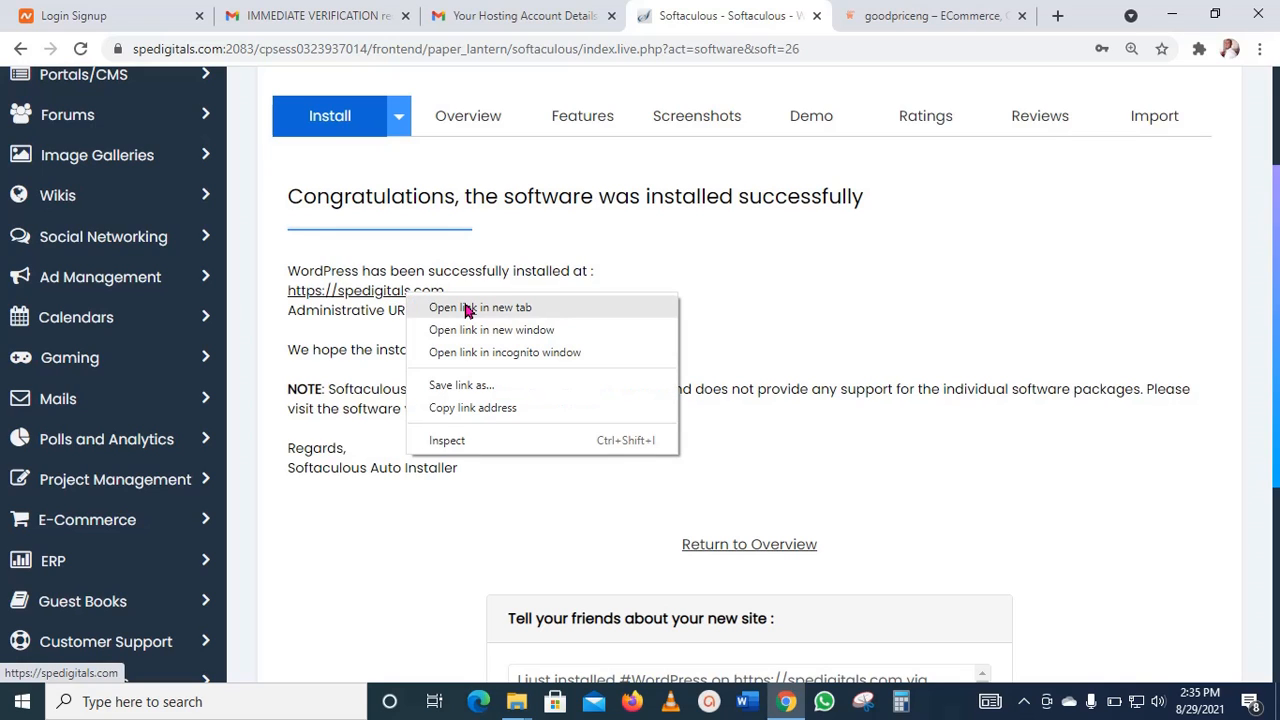
pyautogui.click(466, 309)
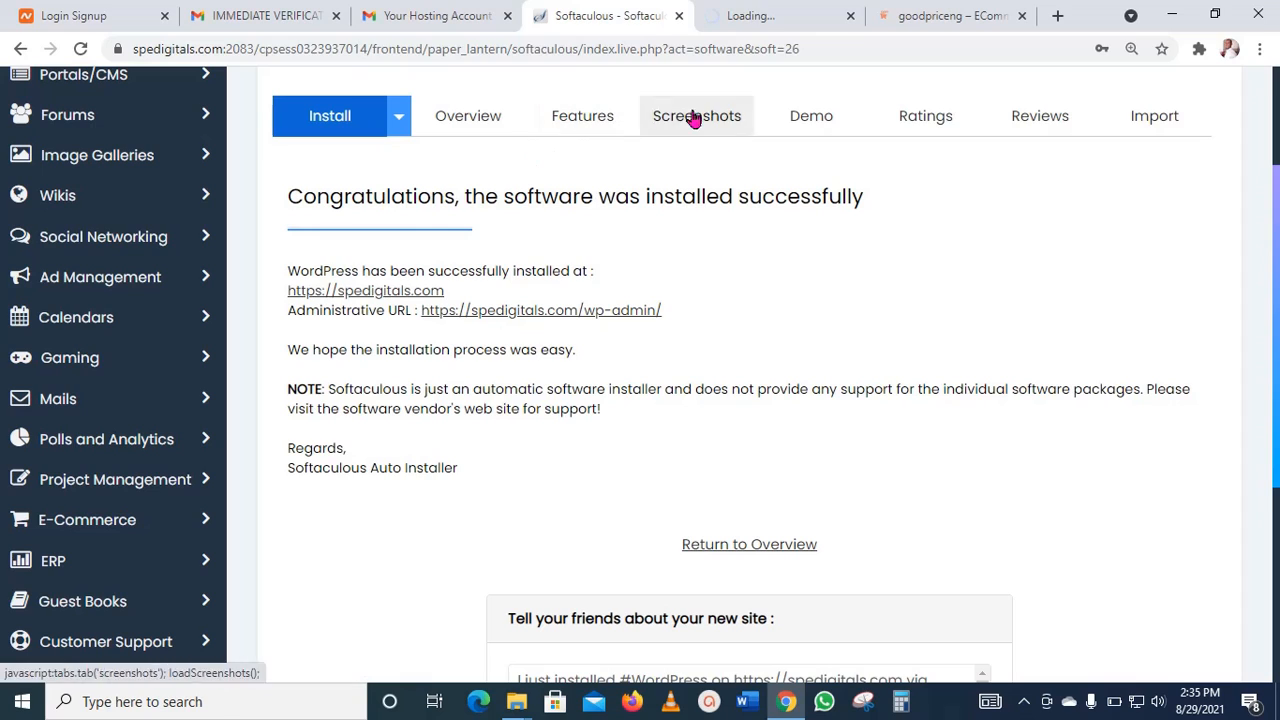
pyautogui.click(786, 18)
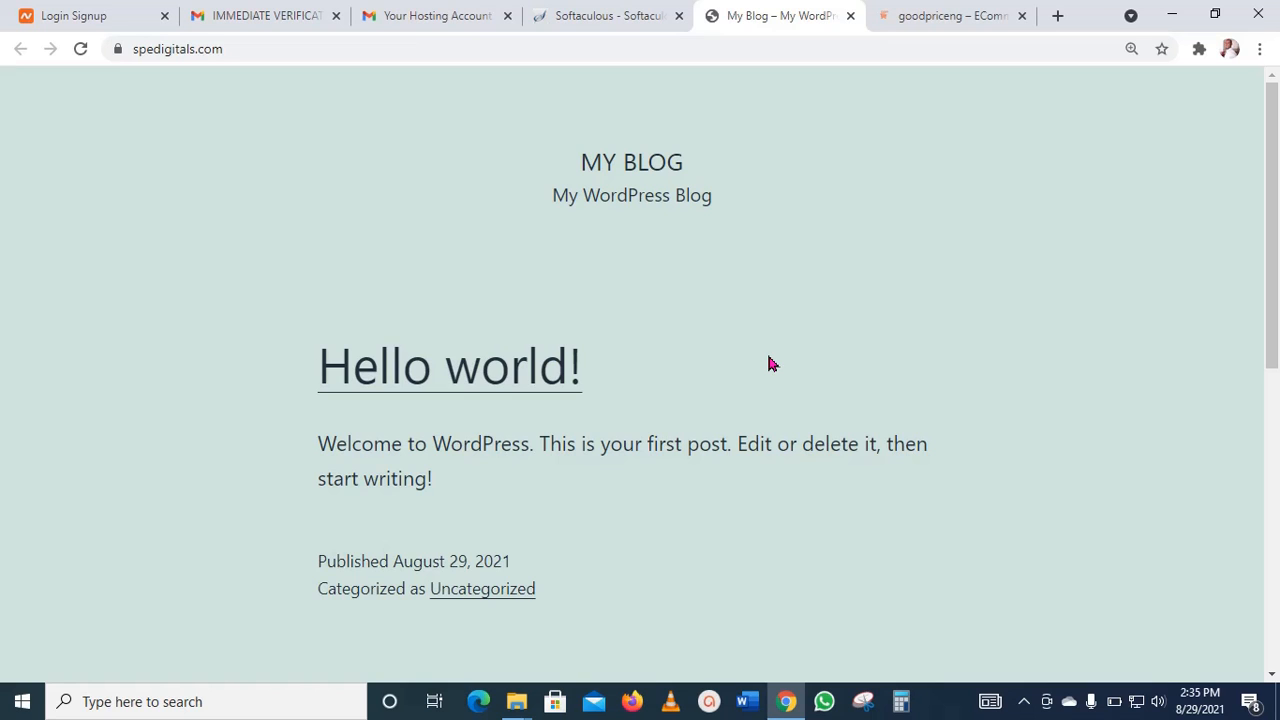
pyautogui.click(600, 15)
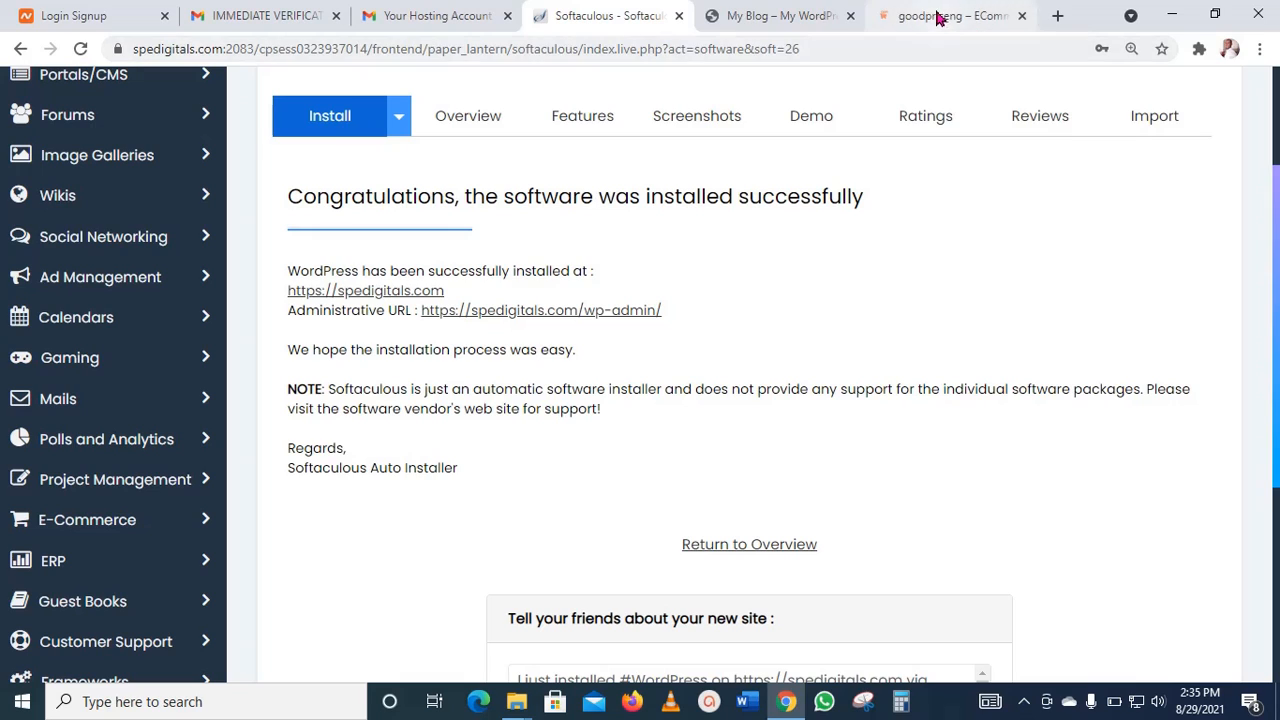
pyautogui.click(566, 316)
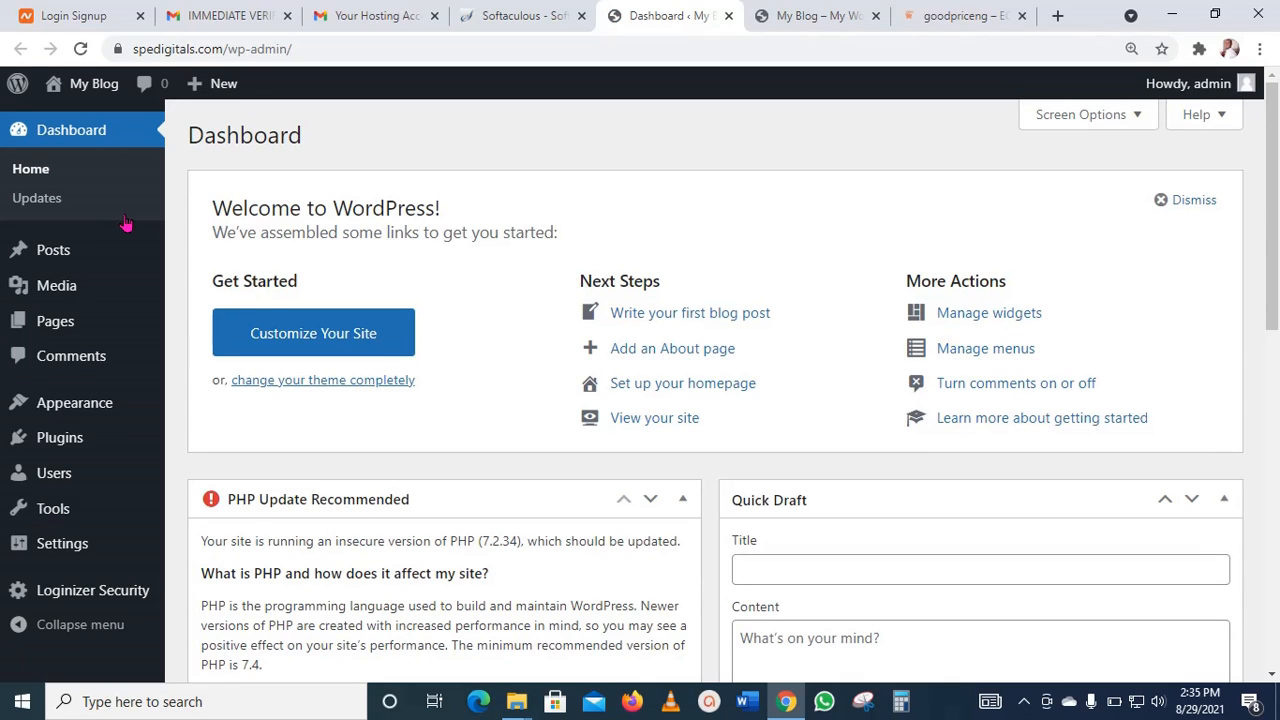
# Step: Return to the blog's front page and go to spedigitals.com/wp-admin by extending the site's address
pyautogui.click(797, 12)
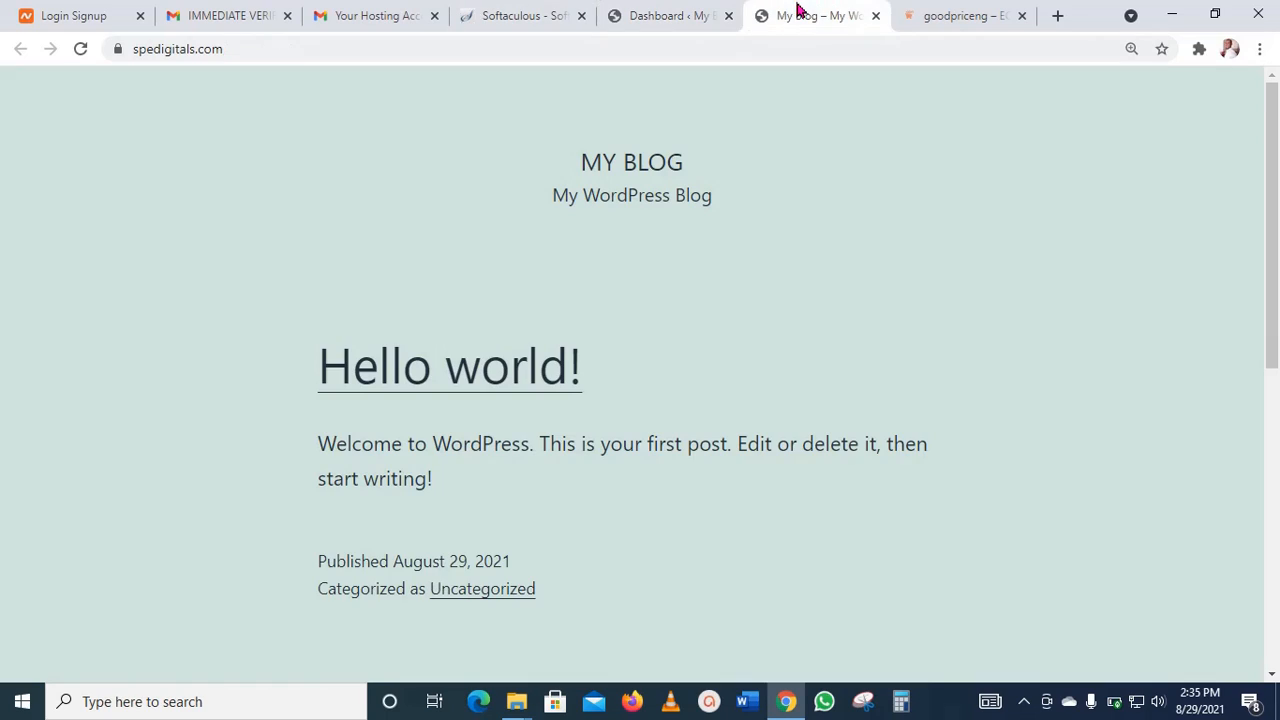
pyautogui.click(352, 46)
pyautogui.click(285, 42)
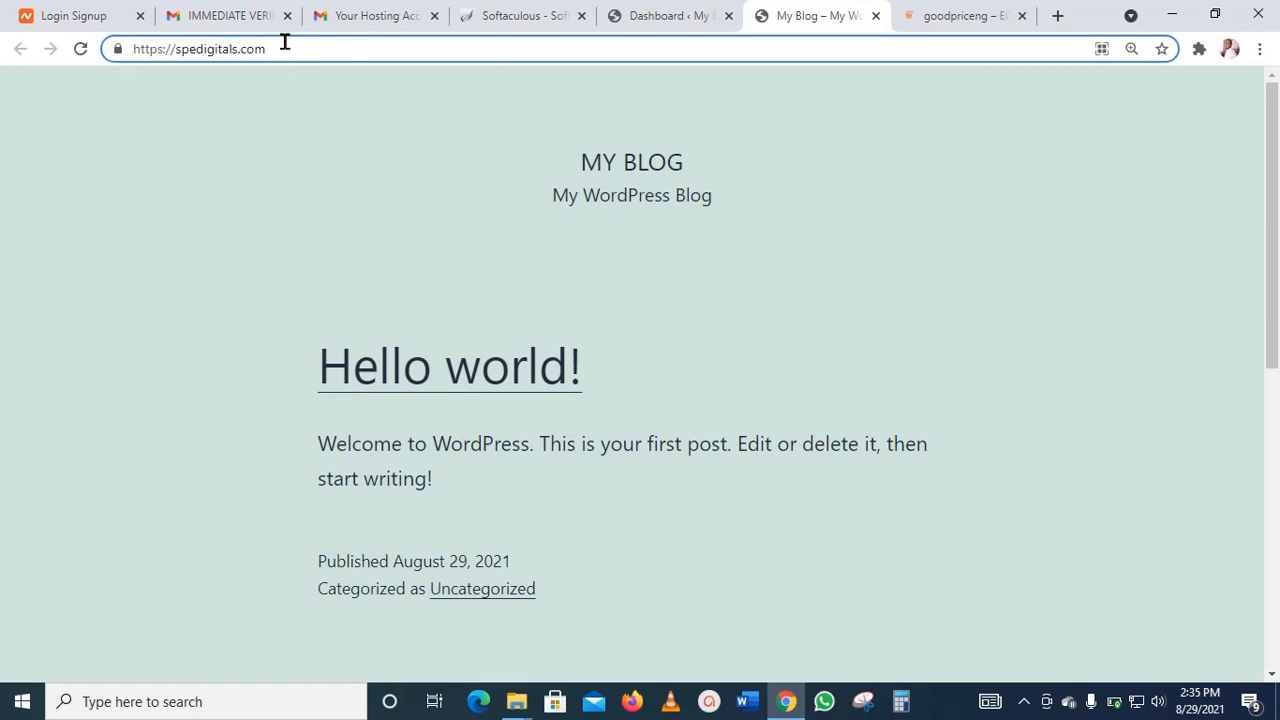
pyautogui.write('/w')
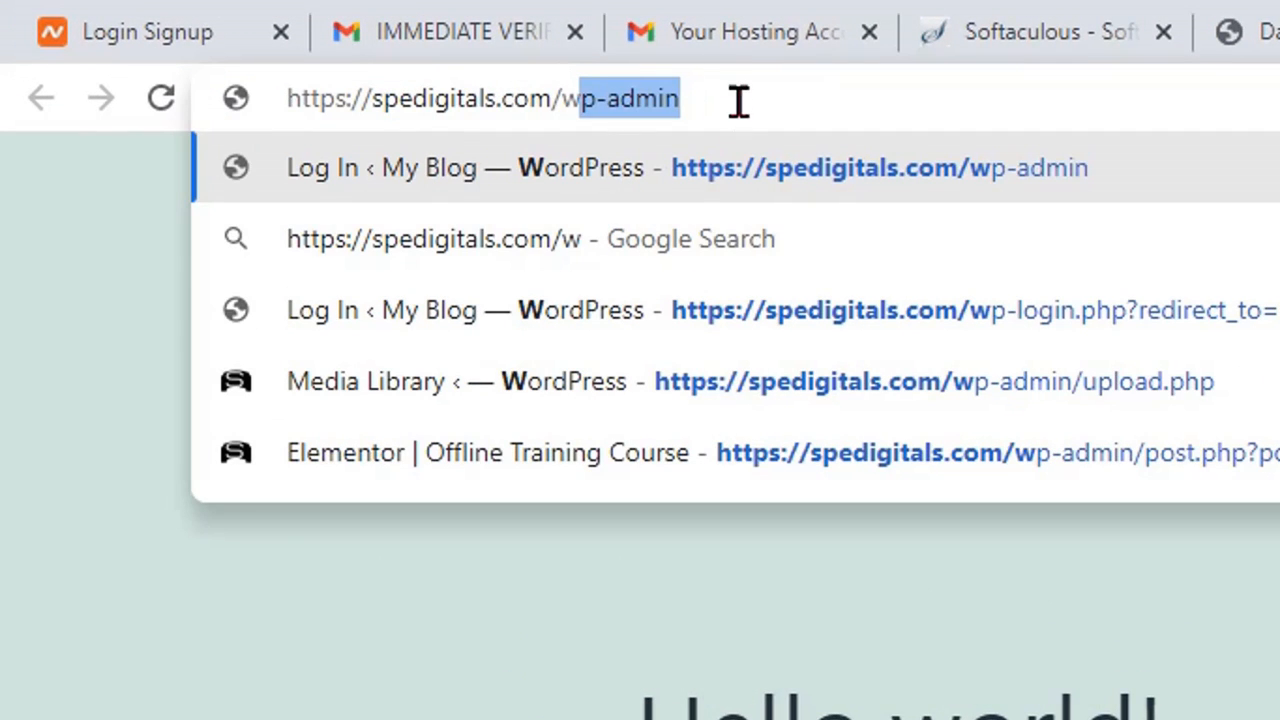
pyautogui.press('End')
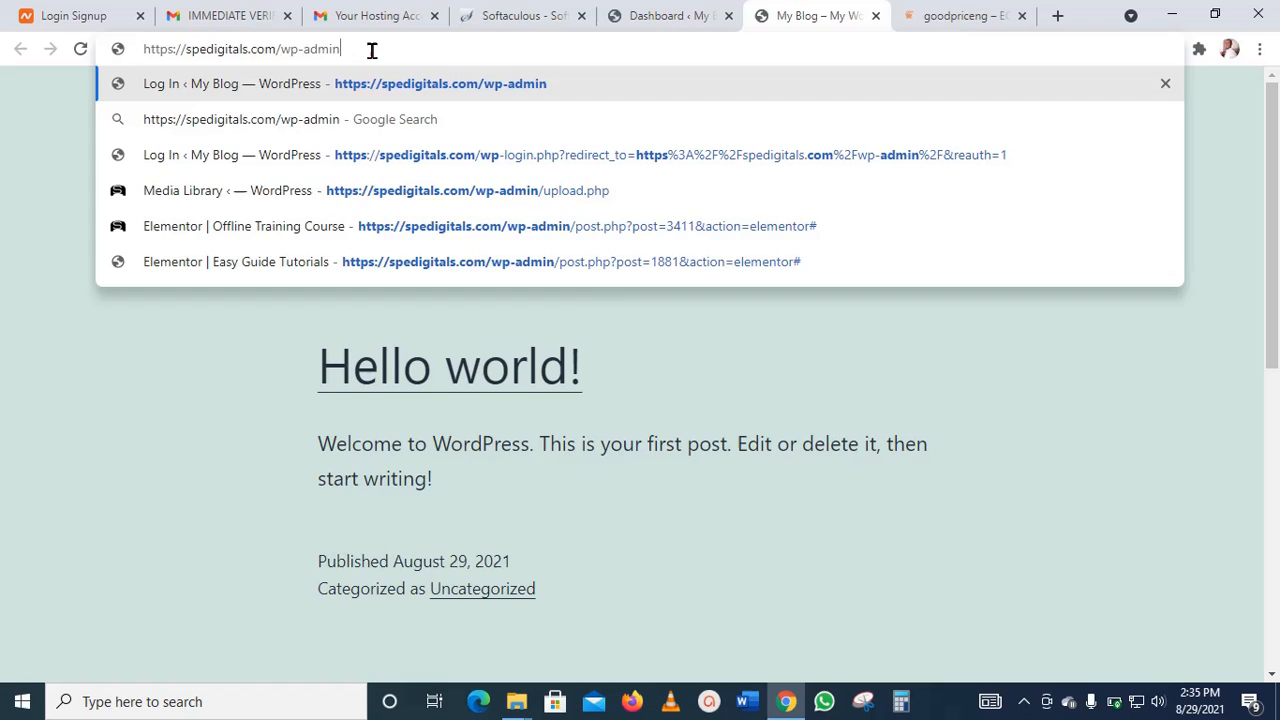
pyautogui.press('Return')
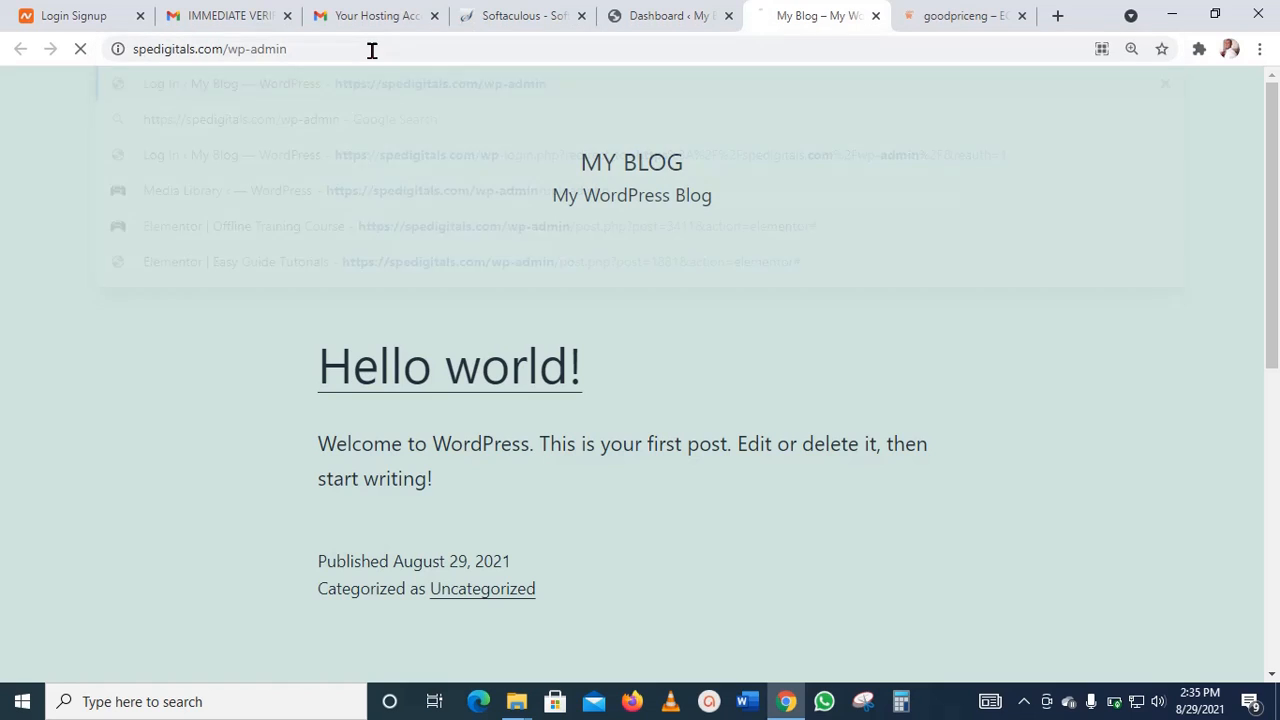